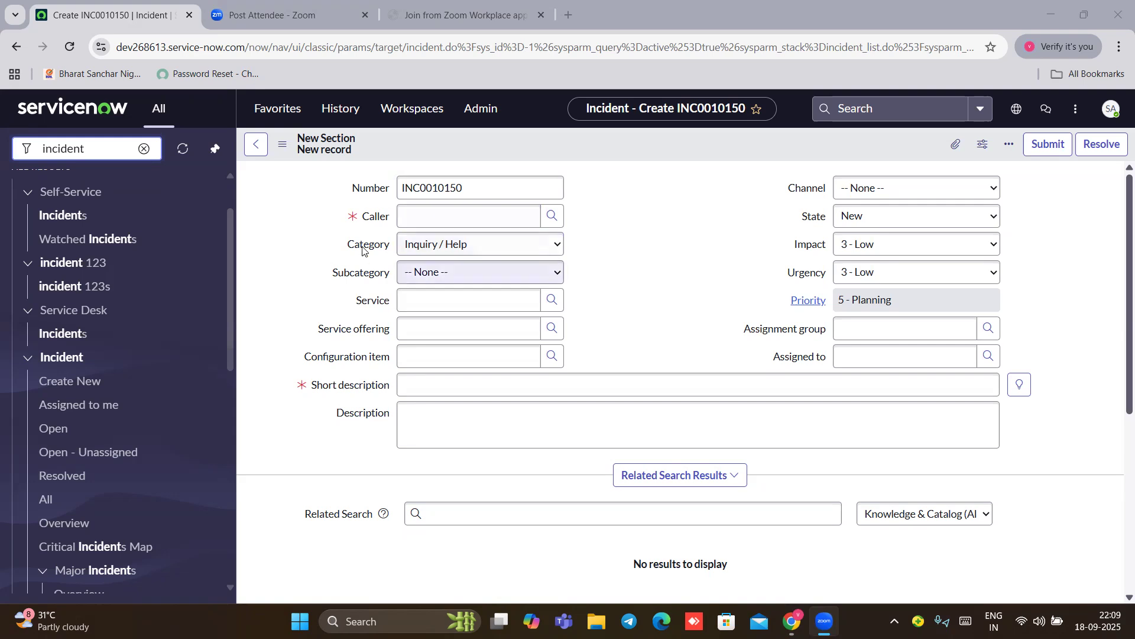
Step: Set the new incident's Category to Software and view its dependent Subcategory choices
left_click(481, 249)
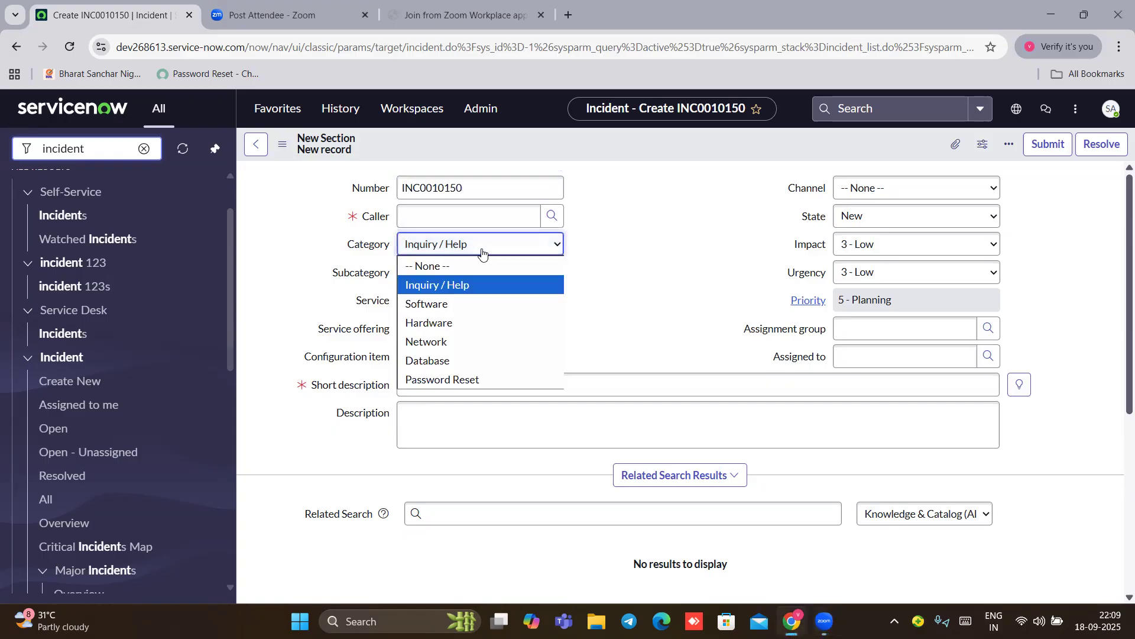
left_click(432, 304)
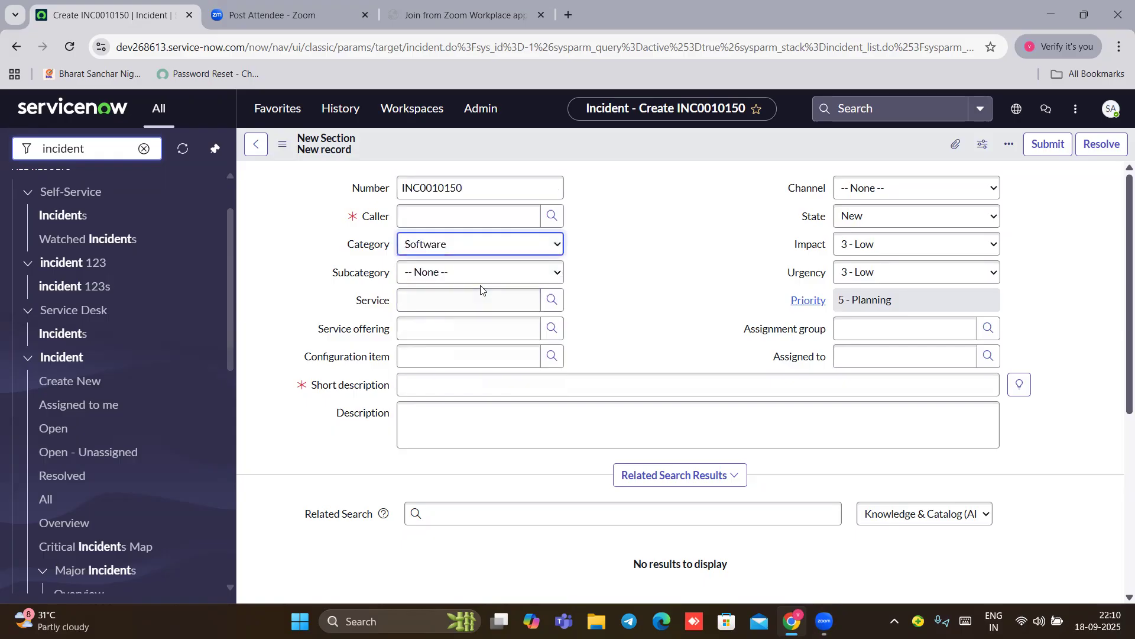
left_click(493, 275)
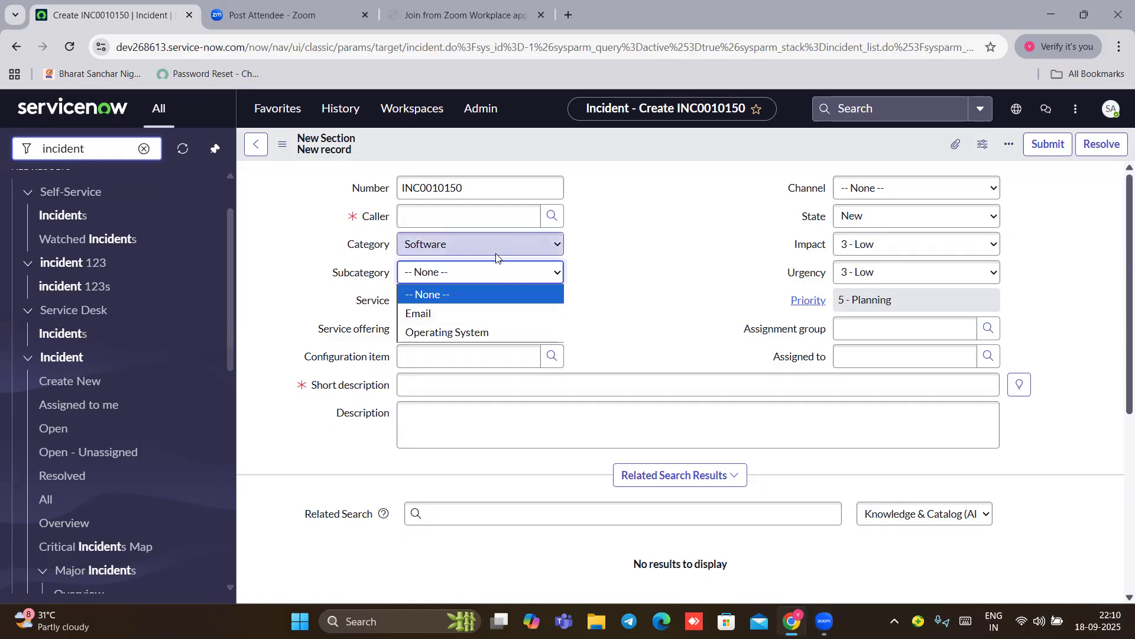
Step: Set the incident's Category to Hardware and examine its Subcategory choices and the other available categories
left_click(496, 254)
left_click(440, 324)
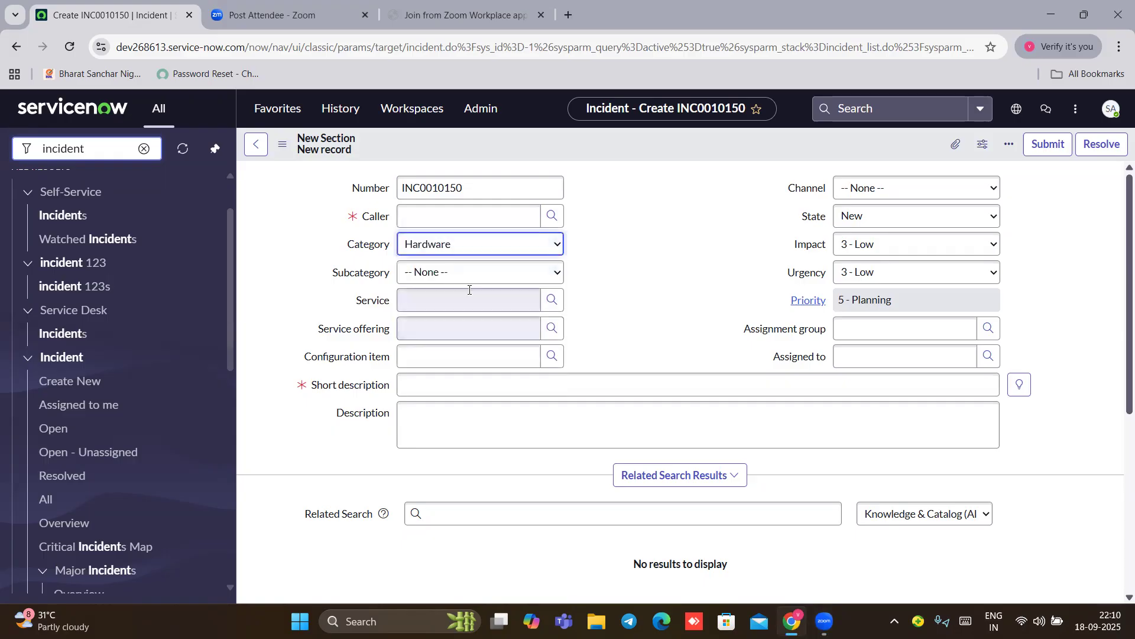
left_click(480, 279)
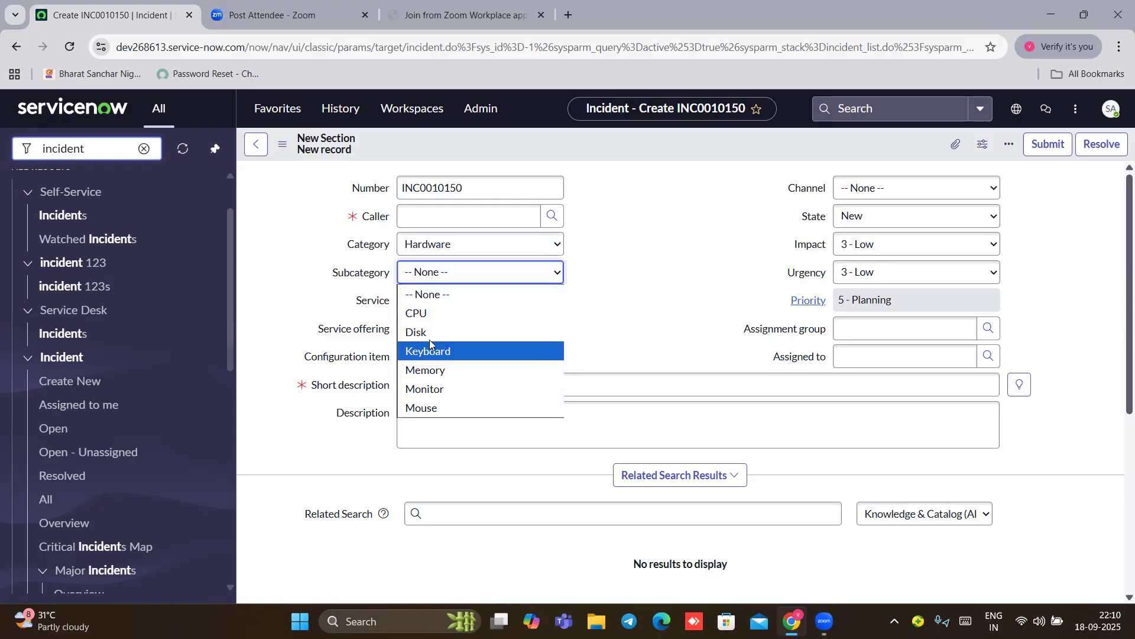
left_click(506, 253)
left_click(507, 253)
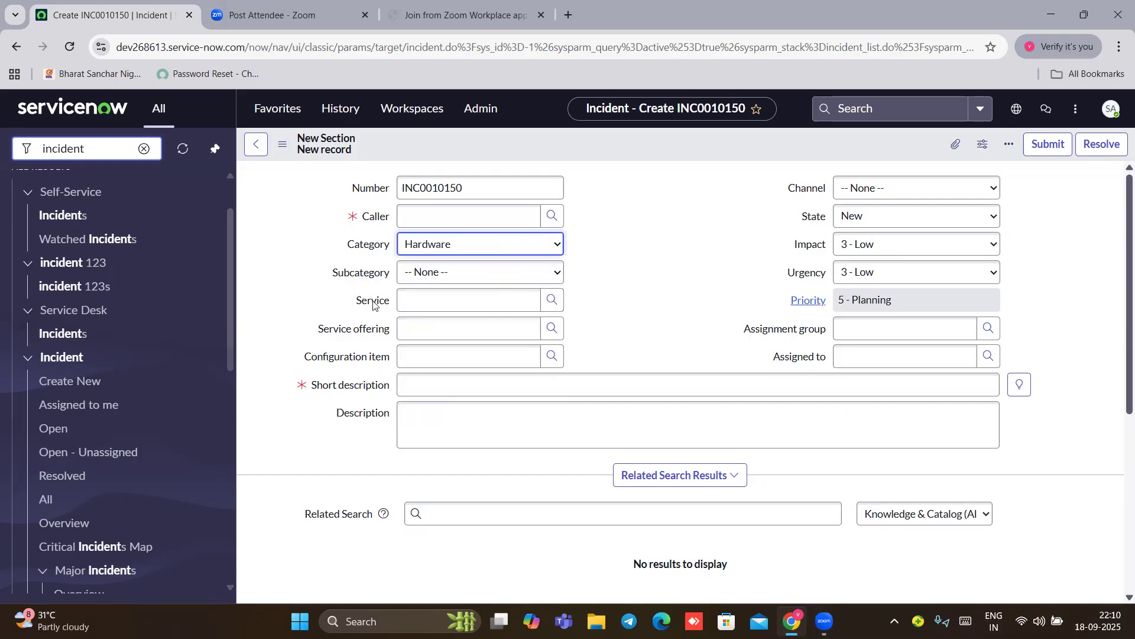
left_click(510, 242)
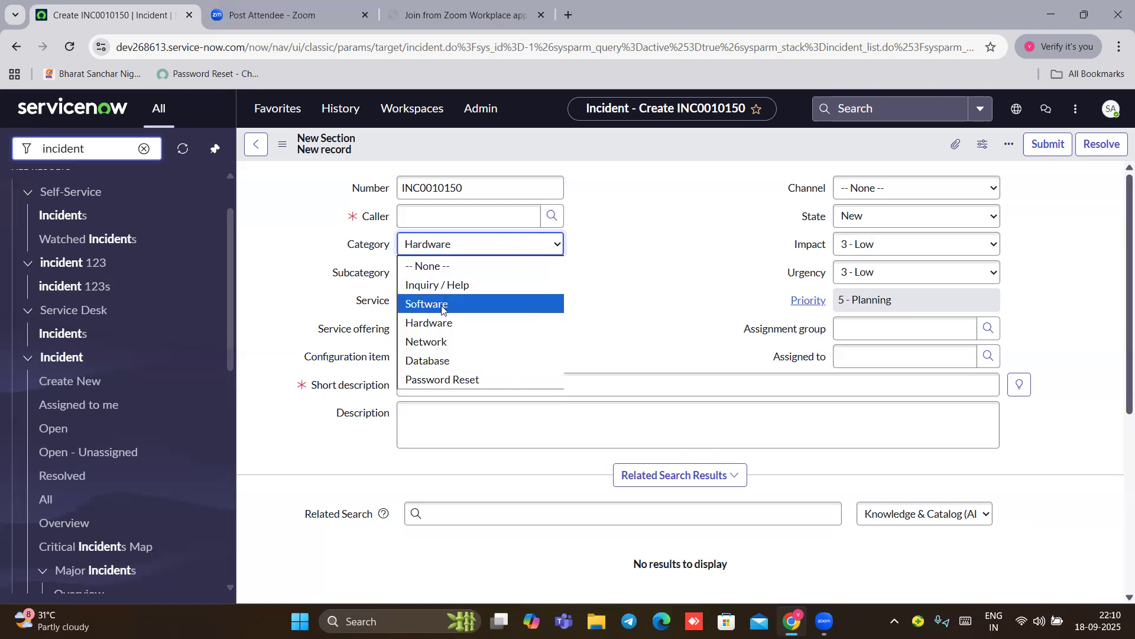
left_click(569, 255)
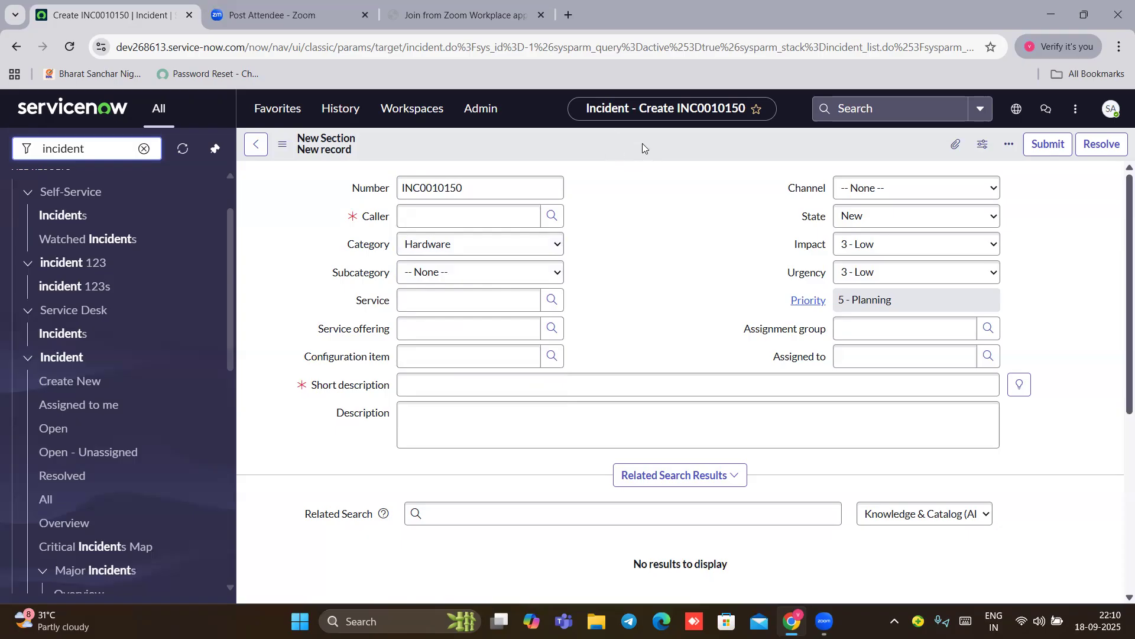
scroll(640, 201, "down", 2)
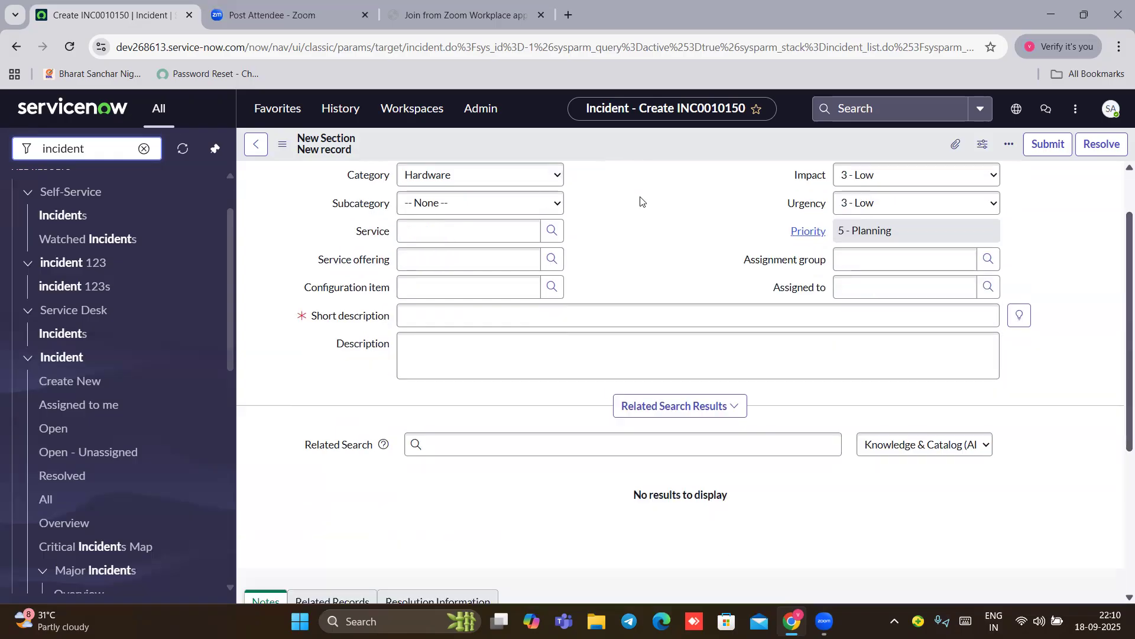
scroll(641, 201, "up", 2)
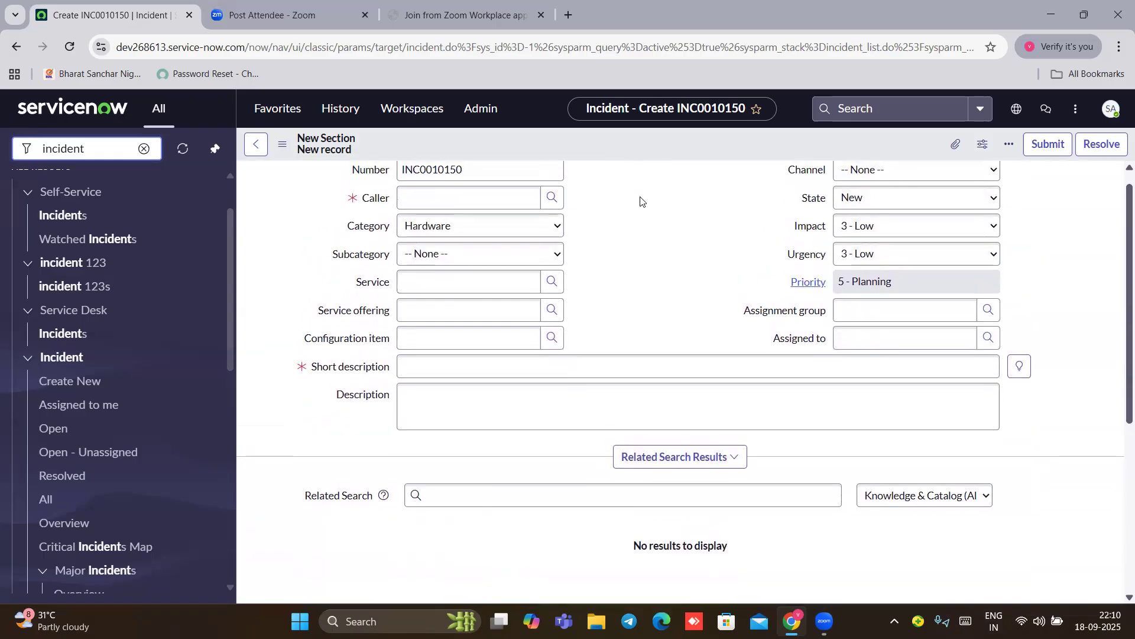
scroll(640, 201, "down", 1)
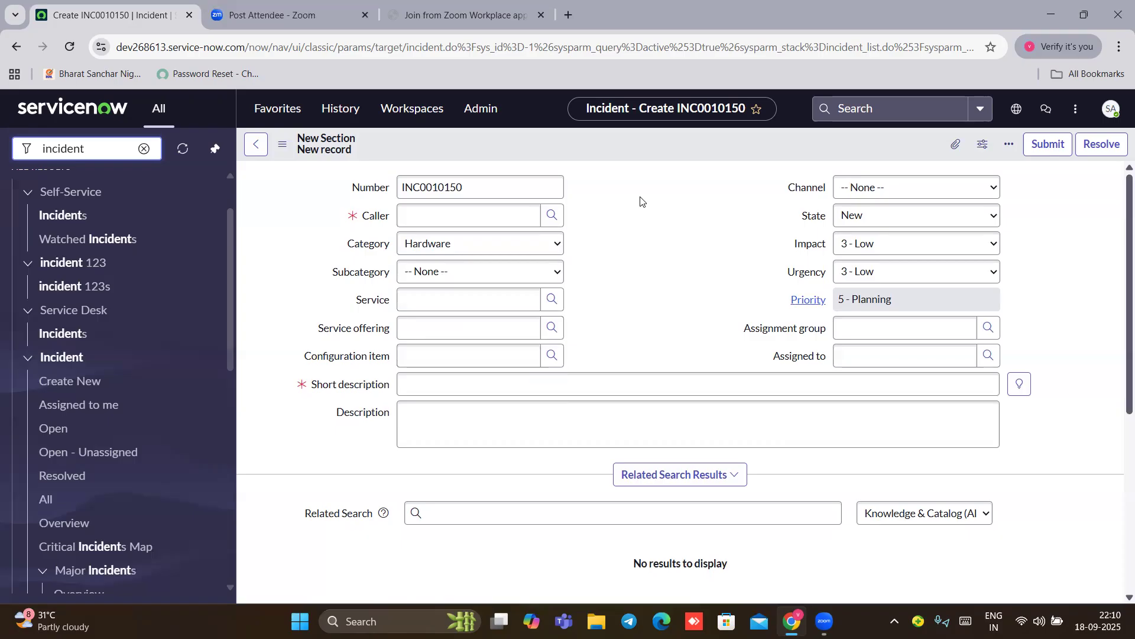
scroll(641, 201, "down", 1)
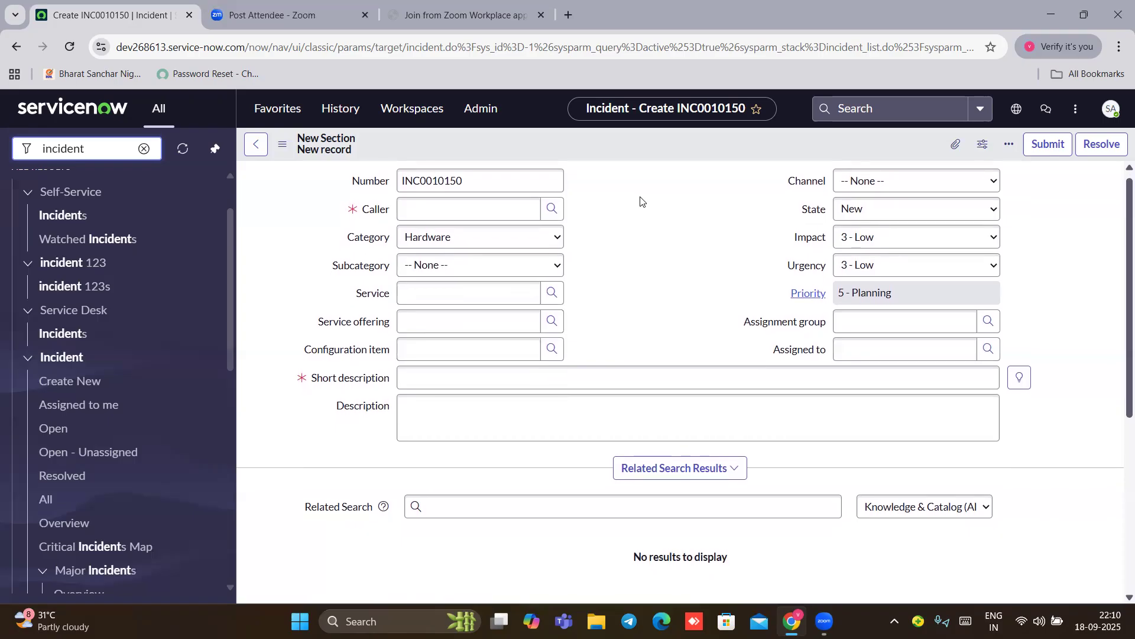
scroll(640, 201, "down", 1)
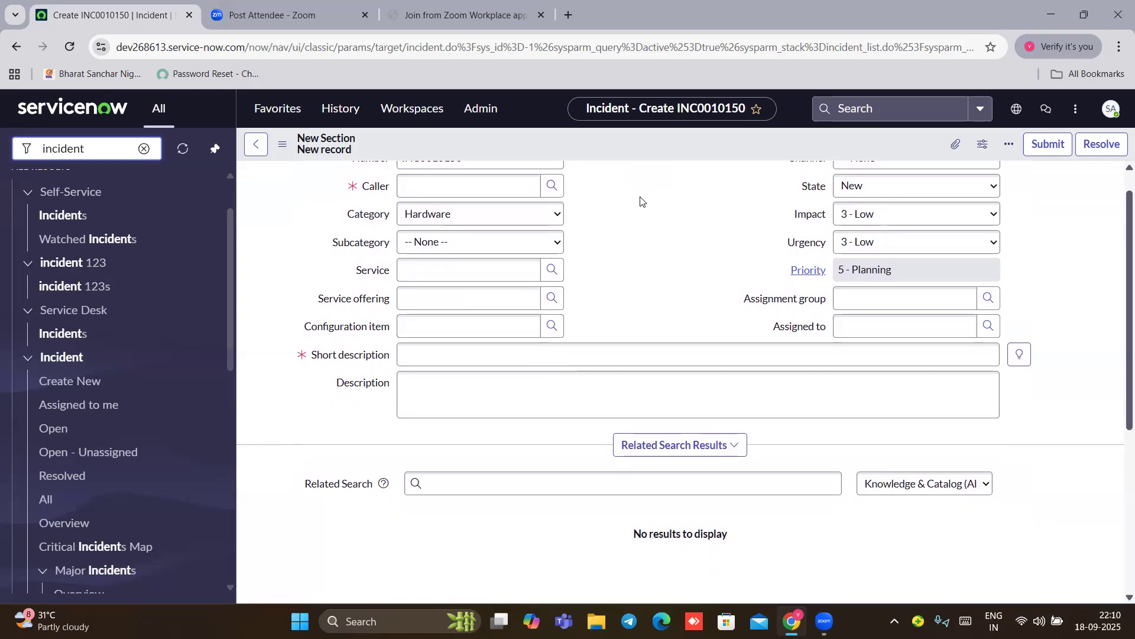
scroll(640, 201, "down", 1)
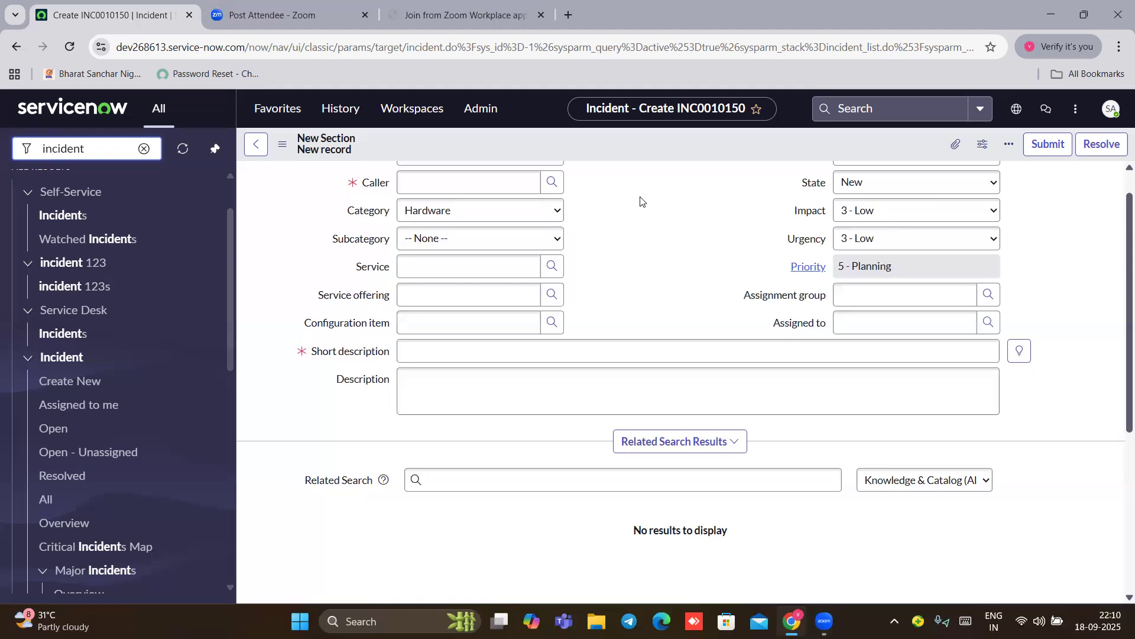
scroll(640, 201, "down", 1)
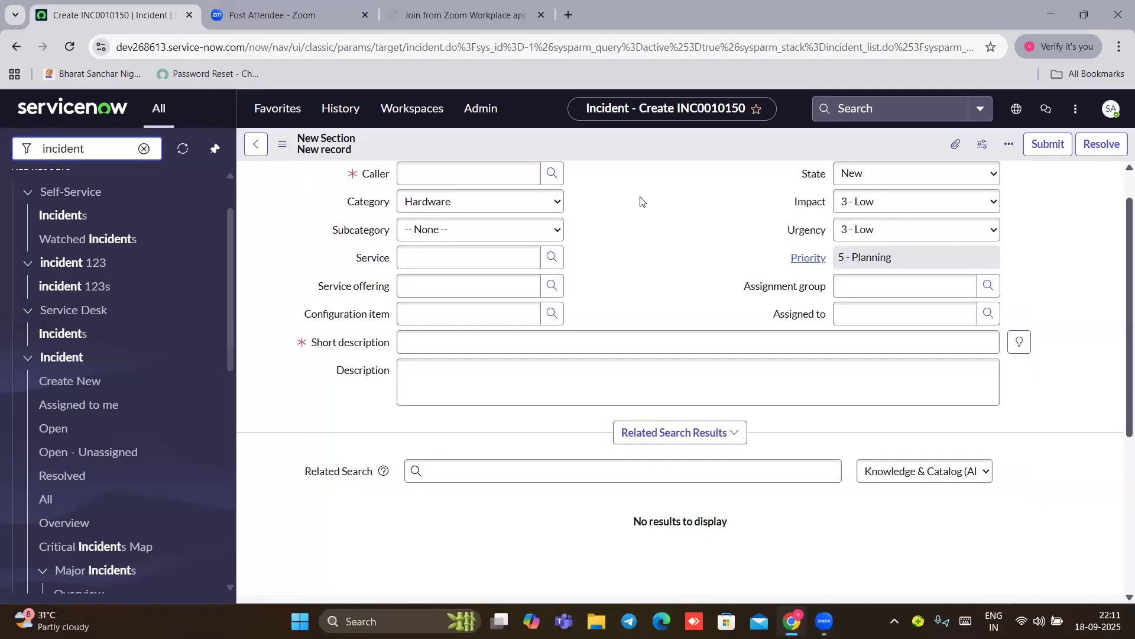
scroll(640, 201, "down", 1)
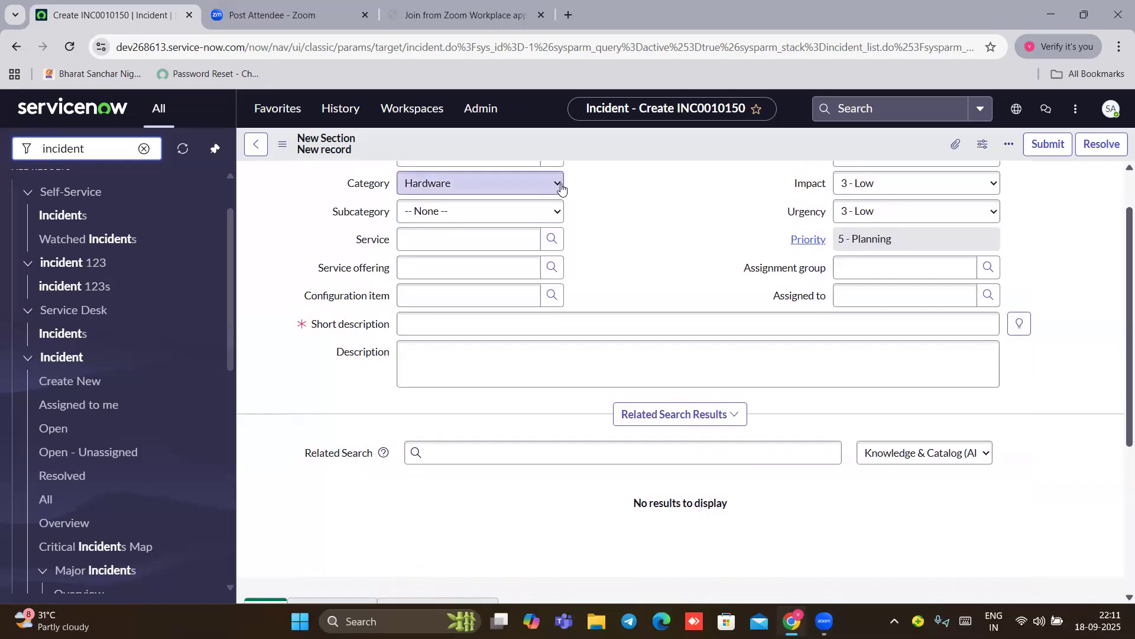
scroll(608, 206, "up", 3)
scroll(609, 205, "down", 1)
scroll(608, 205, "up", 1)
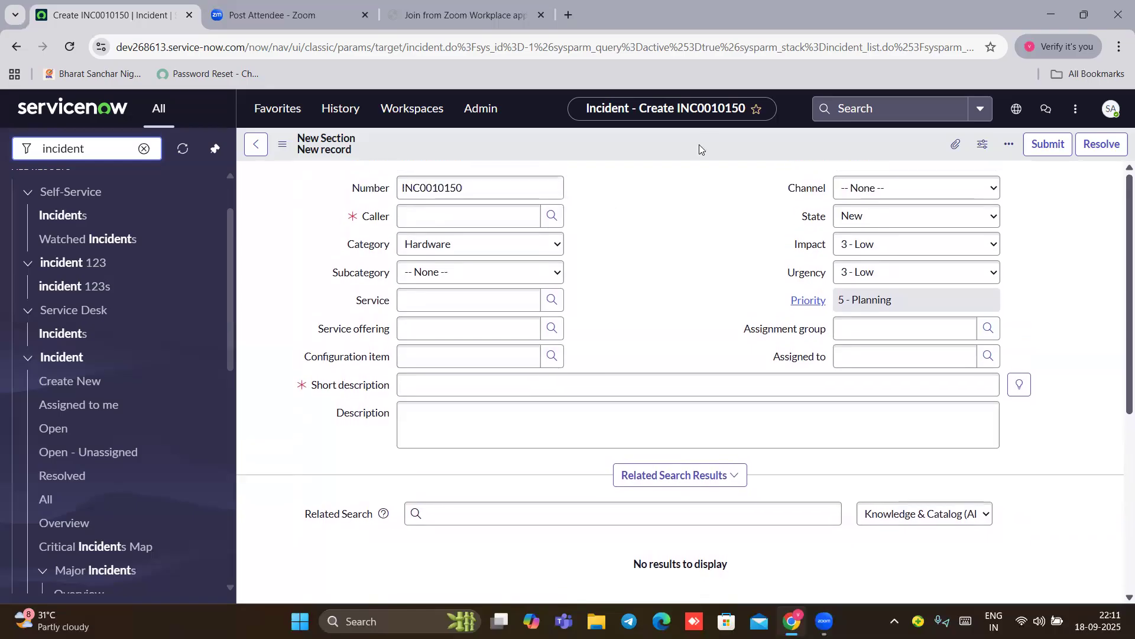
Step: Open the Form Layout configuration for the Incident form and decline the Form Builder suggestion
right_click(665, 147)
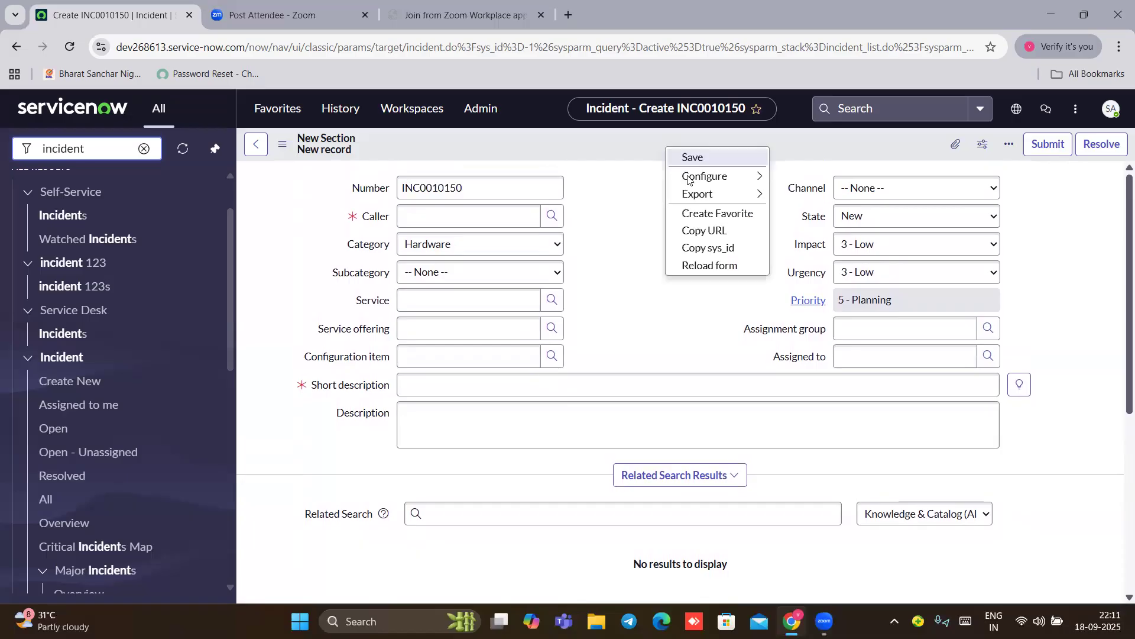
mouse_move(710, 176)
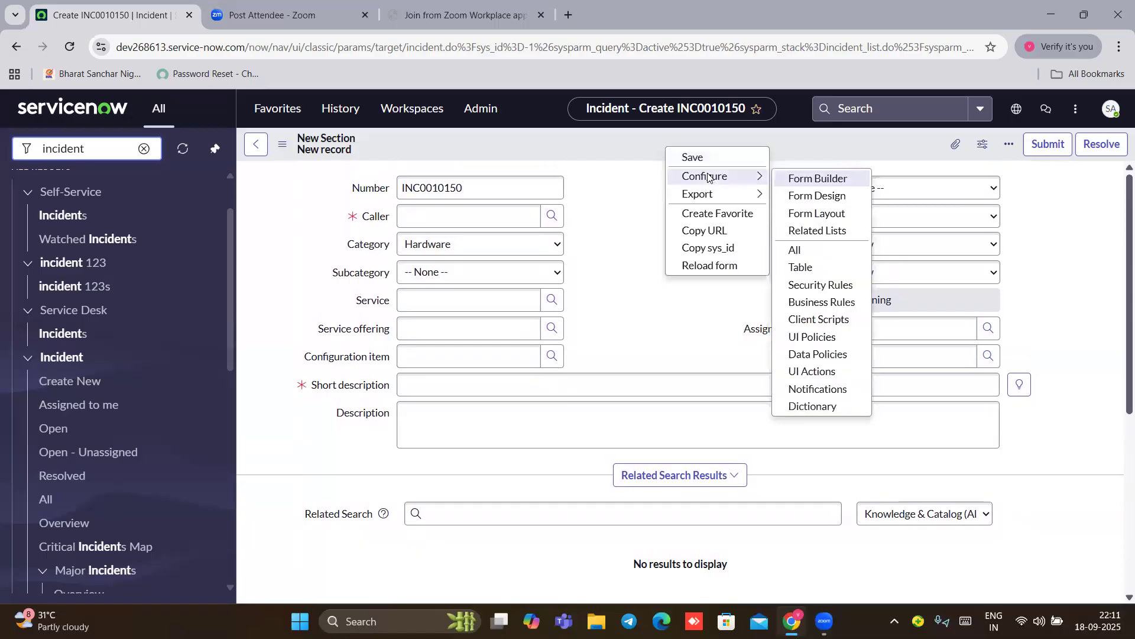
left_click(801, 214)
left_click(620, 141)
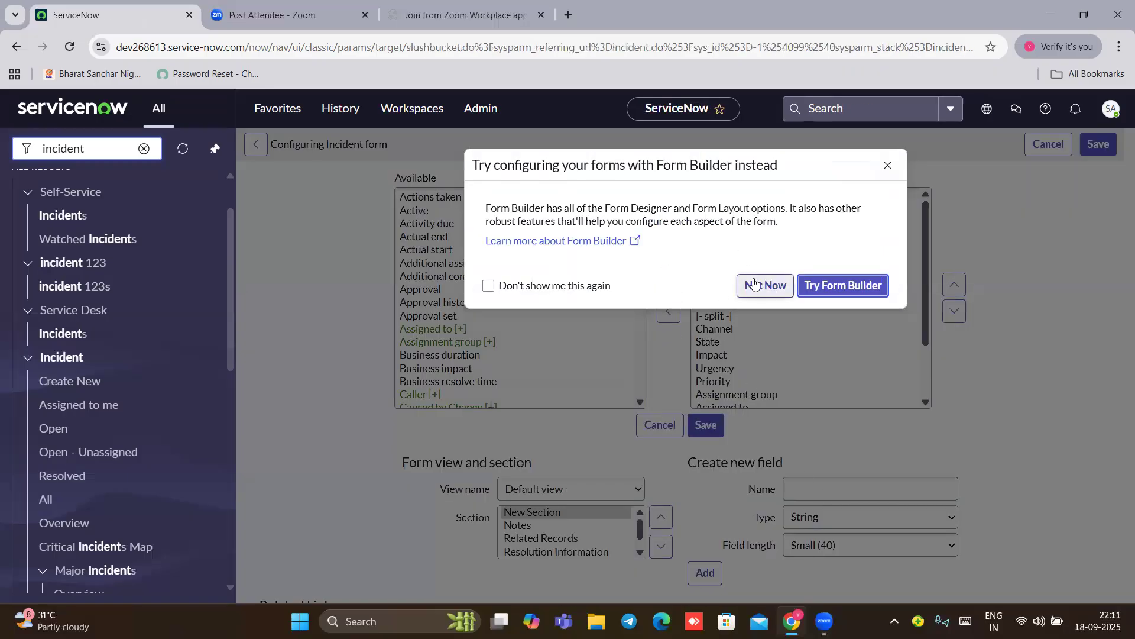
left_click(754, 284)
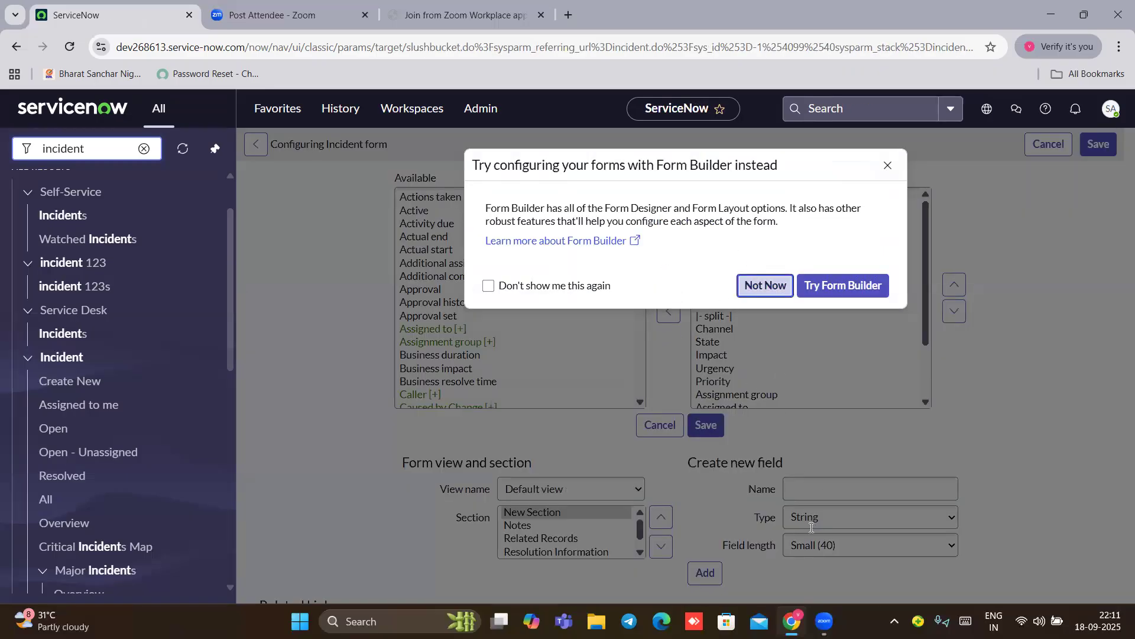
Step: Add a new field named country of type Choice to the Incident form layout
left_click(805, 487)
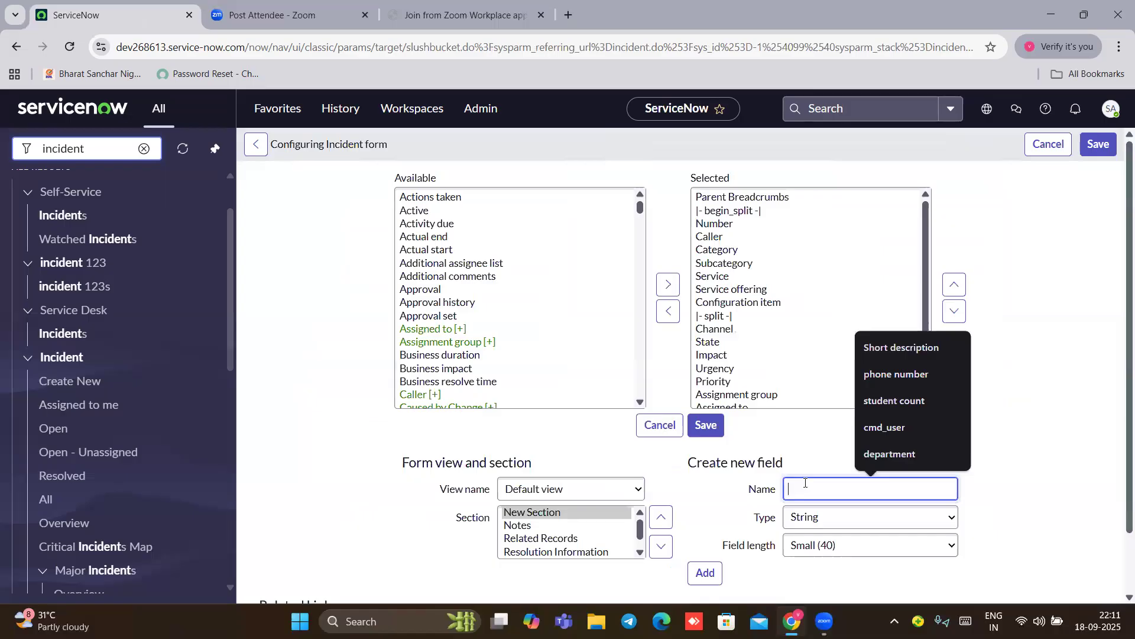
type("country")
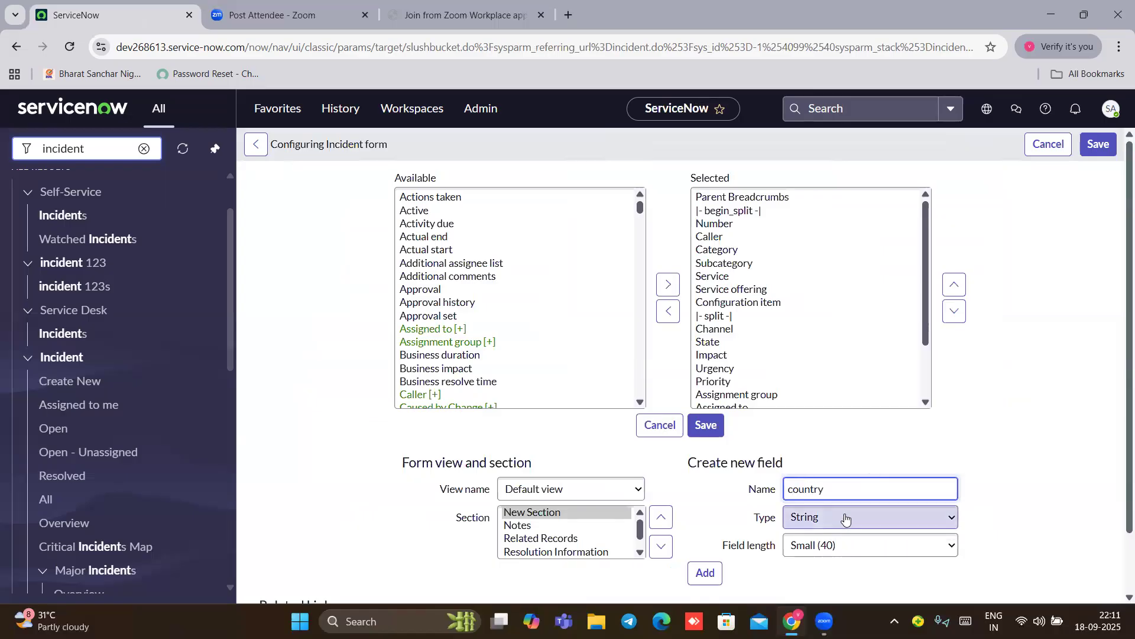
scroll(834, 496, "down", 2)
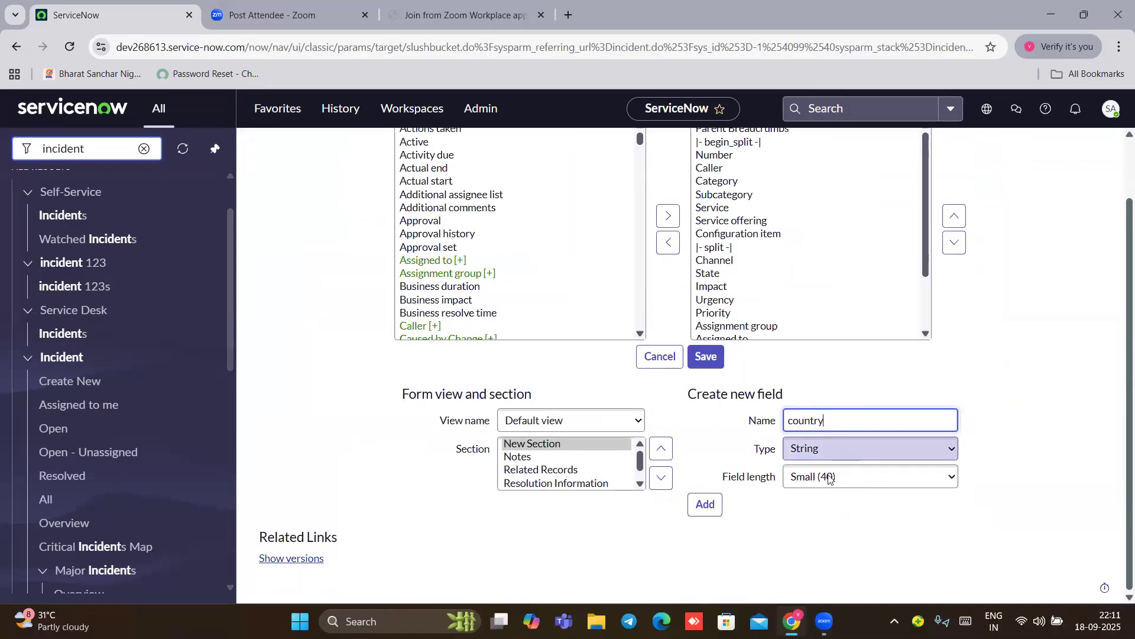
left_click(828, 447)
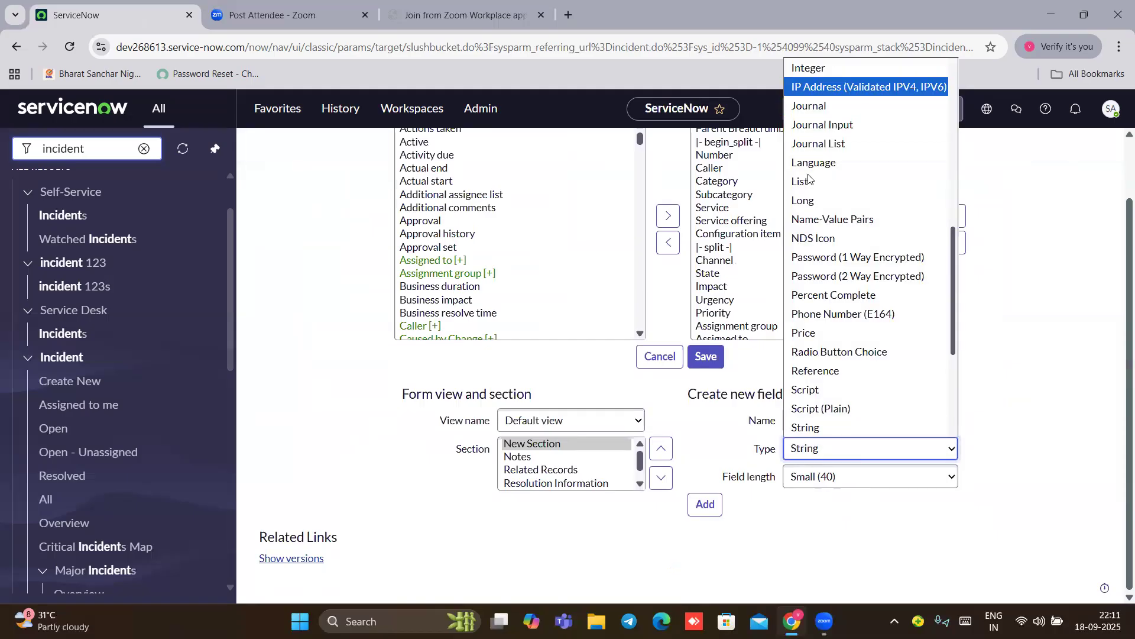
scroll(808, 175, "down", 4)
scroll(808, 176, "up", 10)
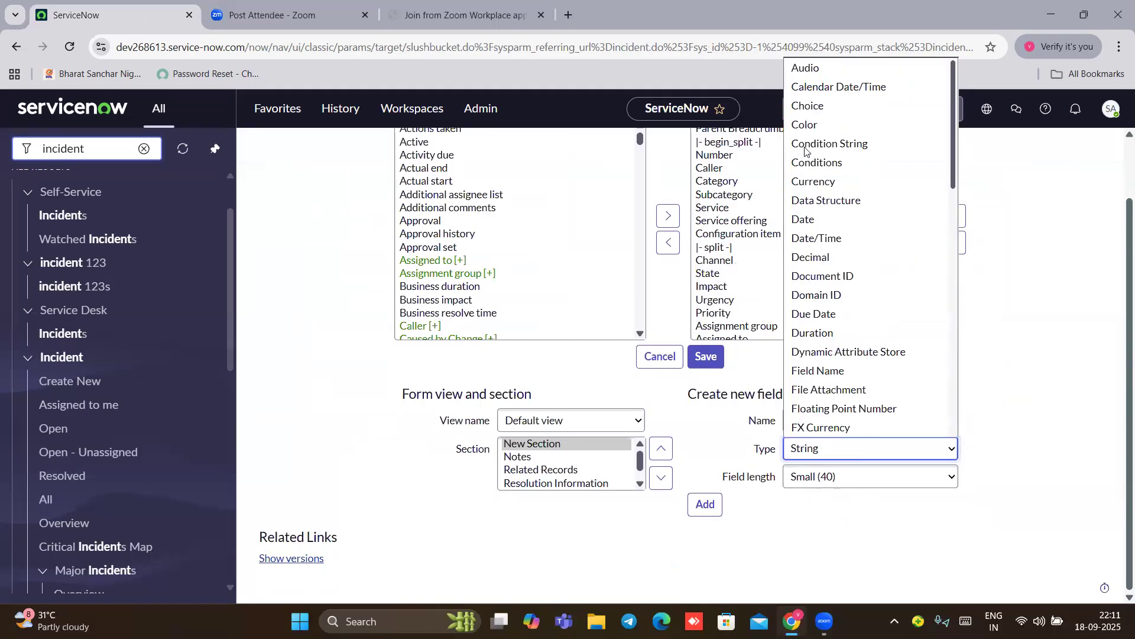
left_click(808, 107)
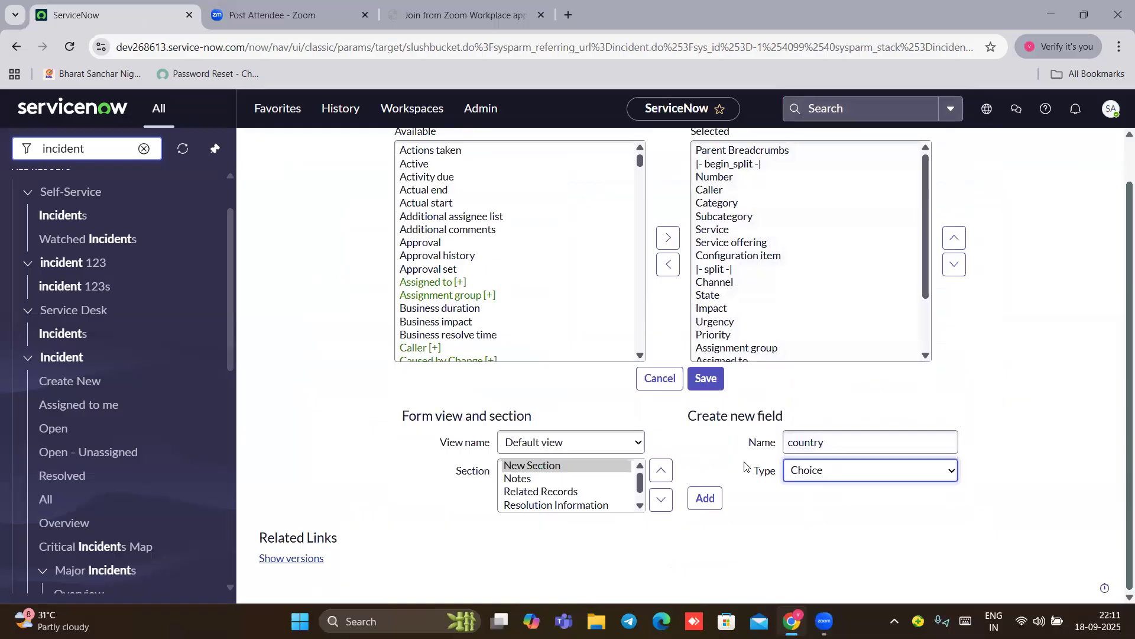
left_click(705, 501)
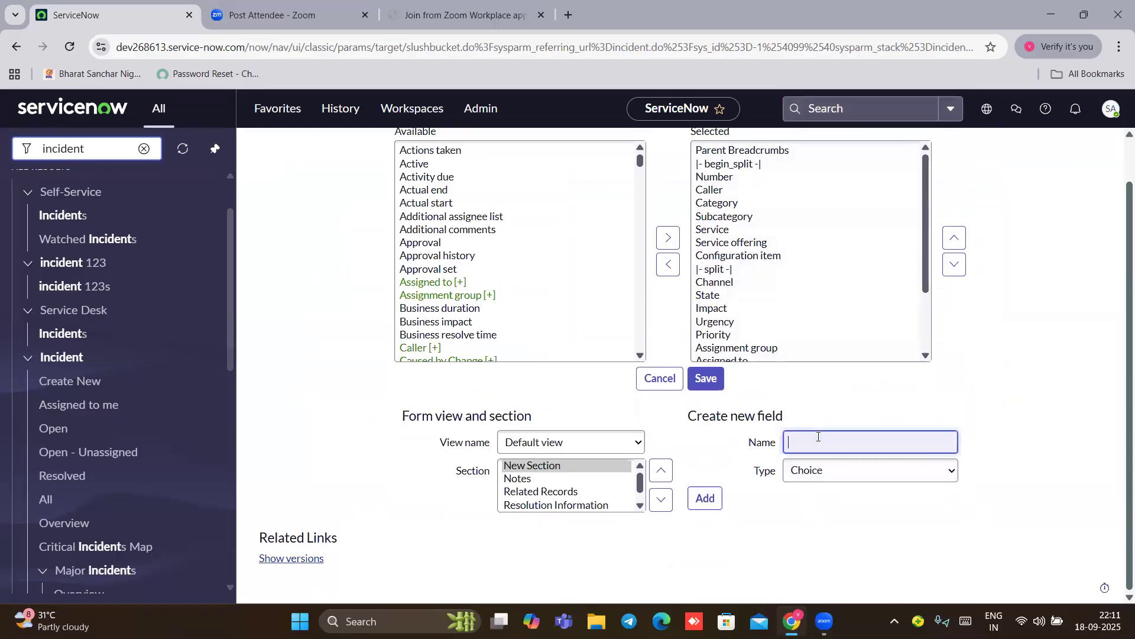
Step: Add a new Choice field named States to the Incident form layout
left_click(818, 438)
type("State")
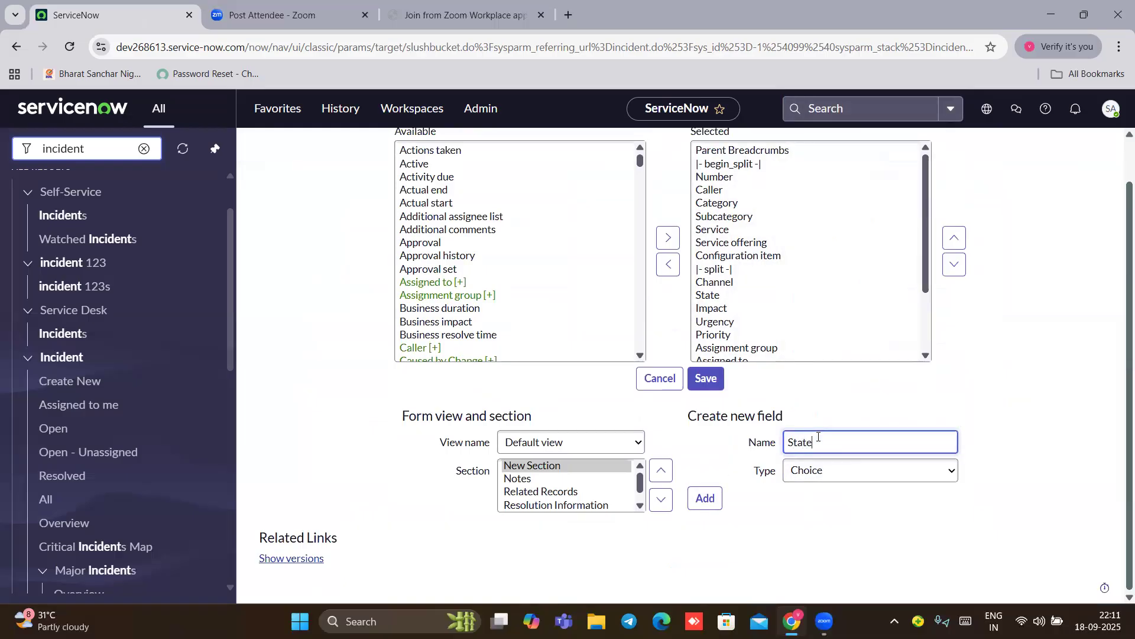
type("s")
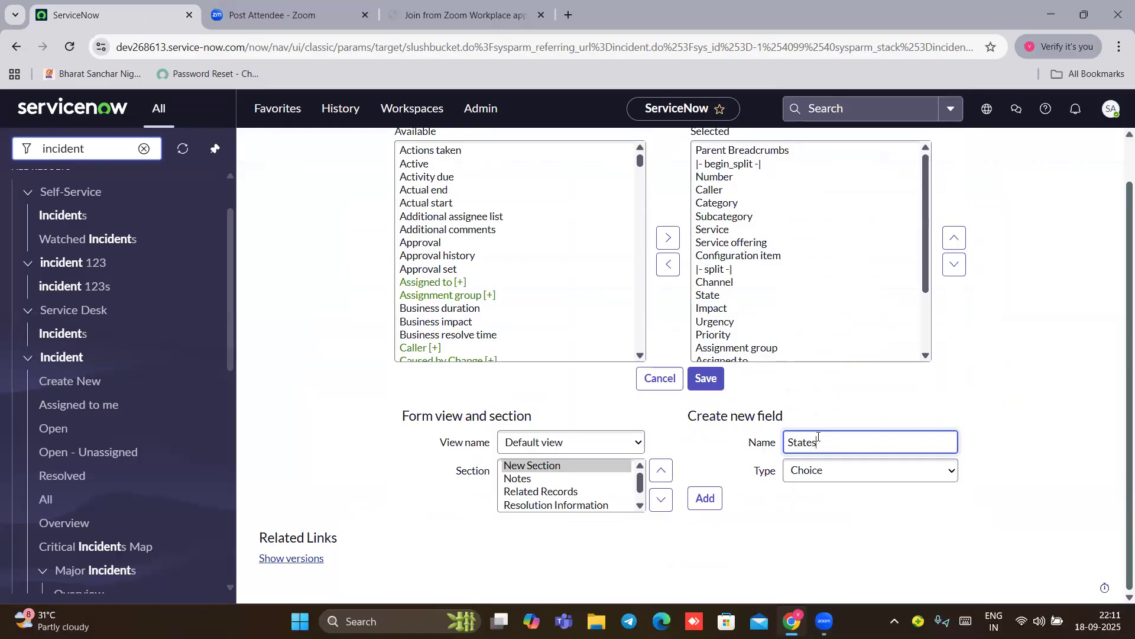
left_click(705, 498)
Step: Add a new Choice field named City to the Incident form layout
left_click(817, 438)
left_click(817, 437)
type("c")
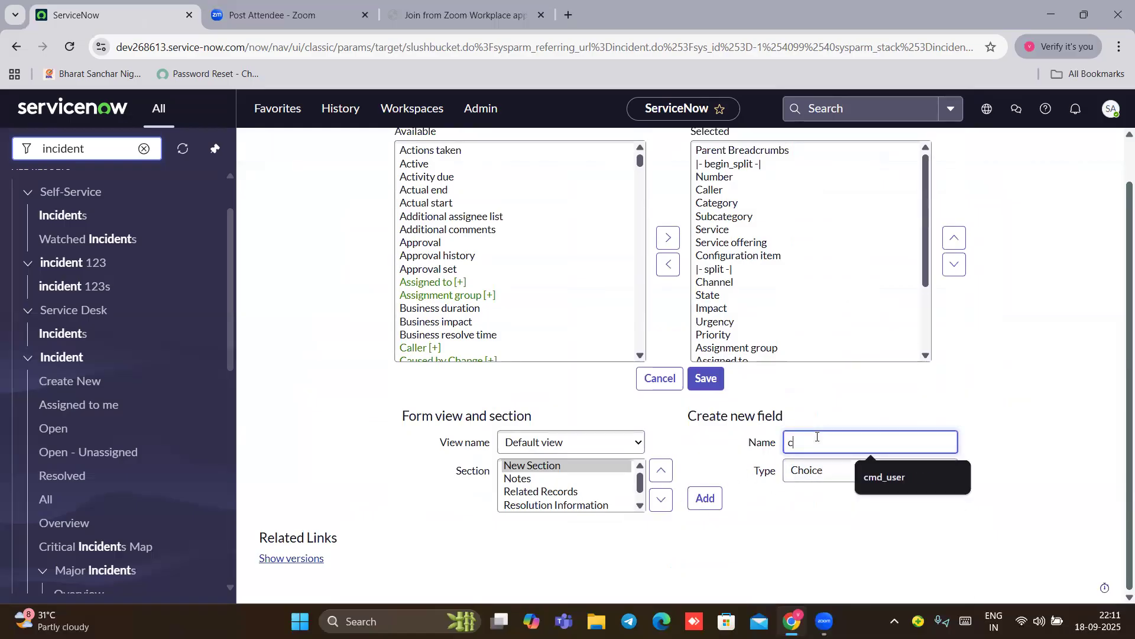
key("BackSpace")
type("City")
left_click(705, 498)
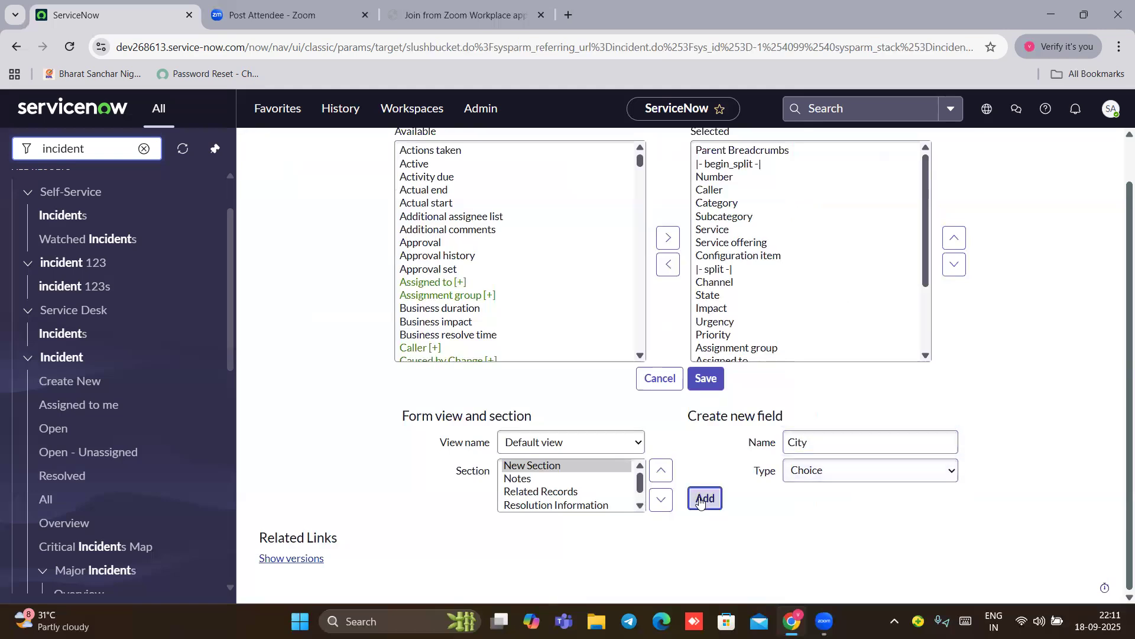
Step: Move the country, States and City fields together to directly below Subcategory in the form layout and save it
left_click_drag(703, 326, 706, 352)
left_click(955, 237)
left_click(955, 237)
left_click(954, 237)
left_click(954, 237)
left_click(955, 237)
left_click(954, 238)
left_click(954, 238)
left_click(954, 237)
left_click(955, 237)
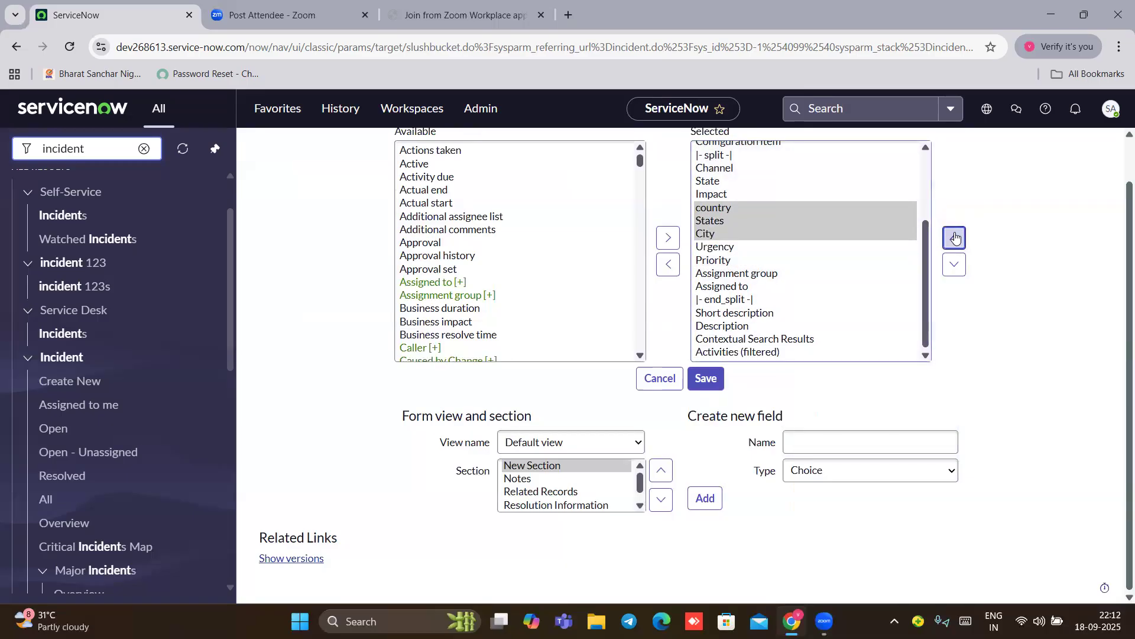
left_click(955, 238)
left_click(954, 237)
left_click(955, 237)
left_click(955, 237)
scroll(745, 246, "up", 3)
left_click(954, 237)
left_click(955, 238)
left_click(954, 237)
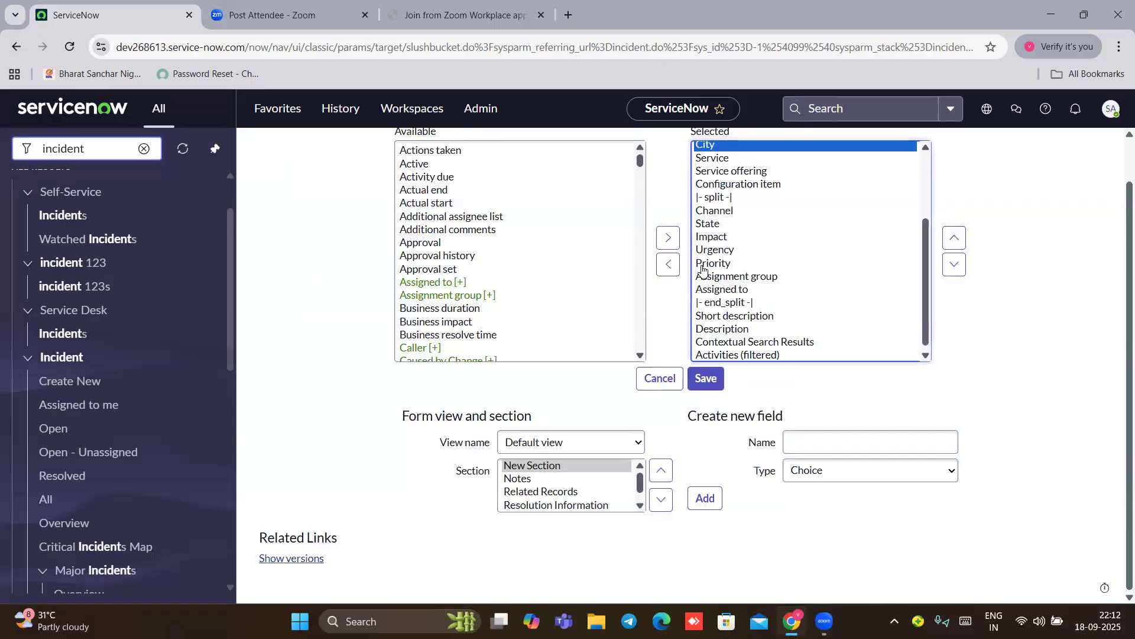
scroll(710, 266, "up", 2)
left_click(694, 387)
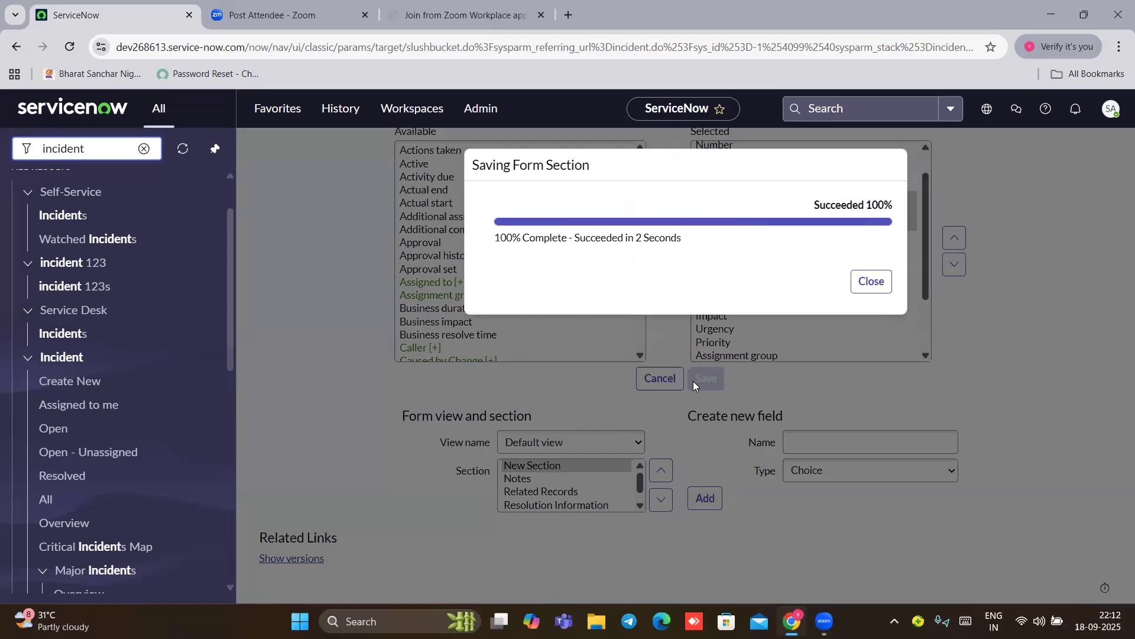
Step: Close the save progress dialog and examine the choices offered by the States field on the new Incident form
left_click(877, 286)
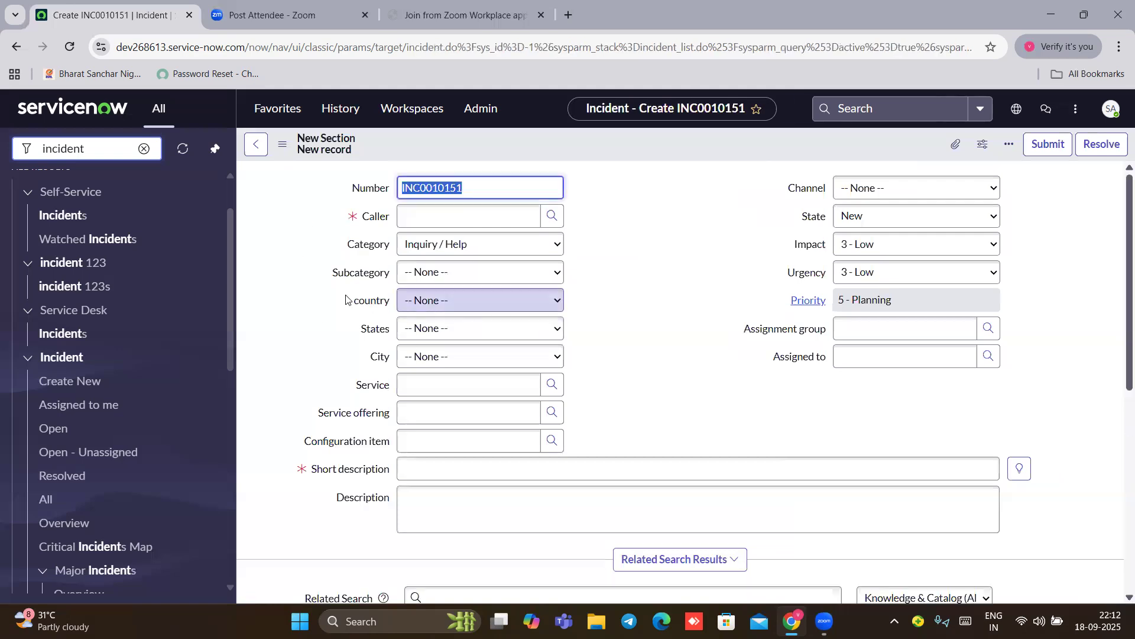
scroll(369, 299, "down", 1)
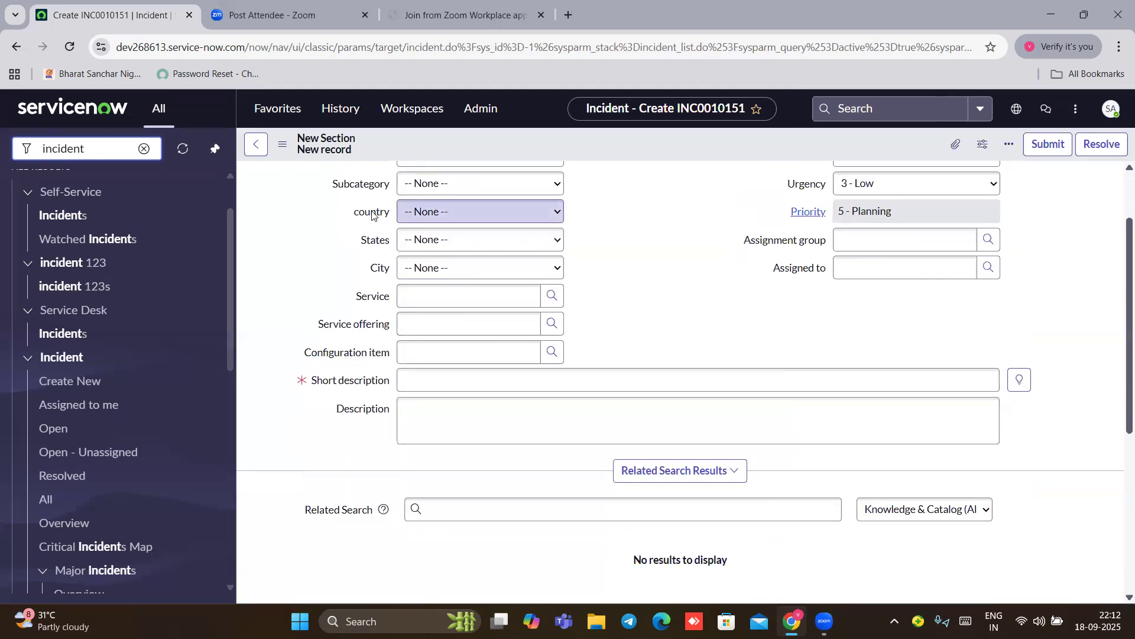
left_click(446, 239)
left_click(599, 256)
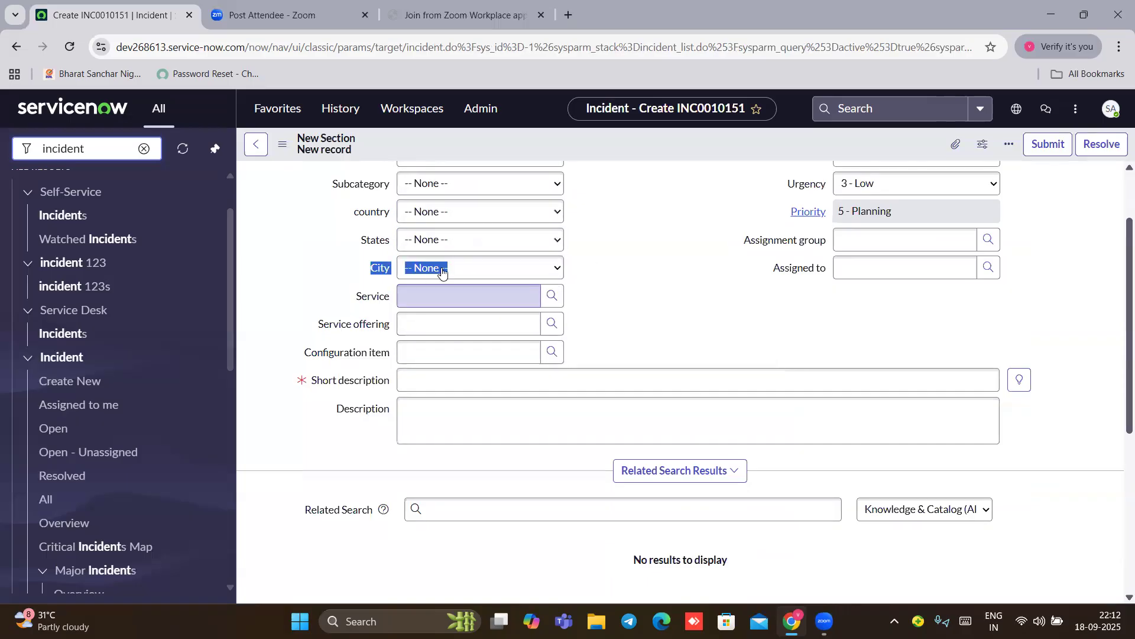
left_click(517, 245)
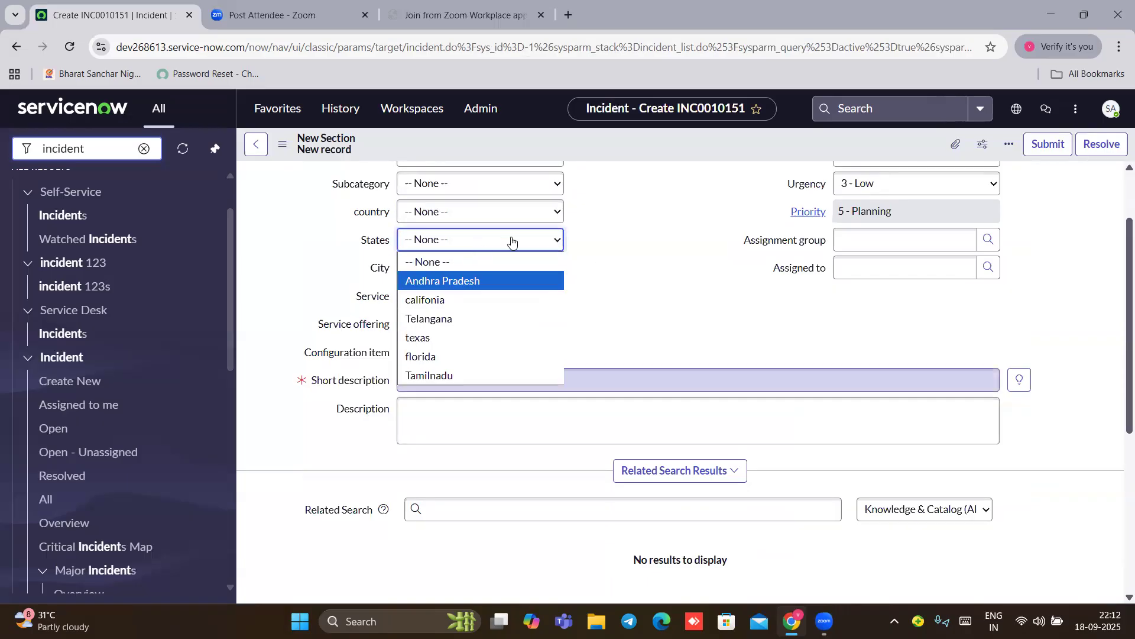
left_click(594, 235)
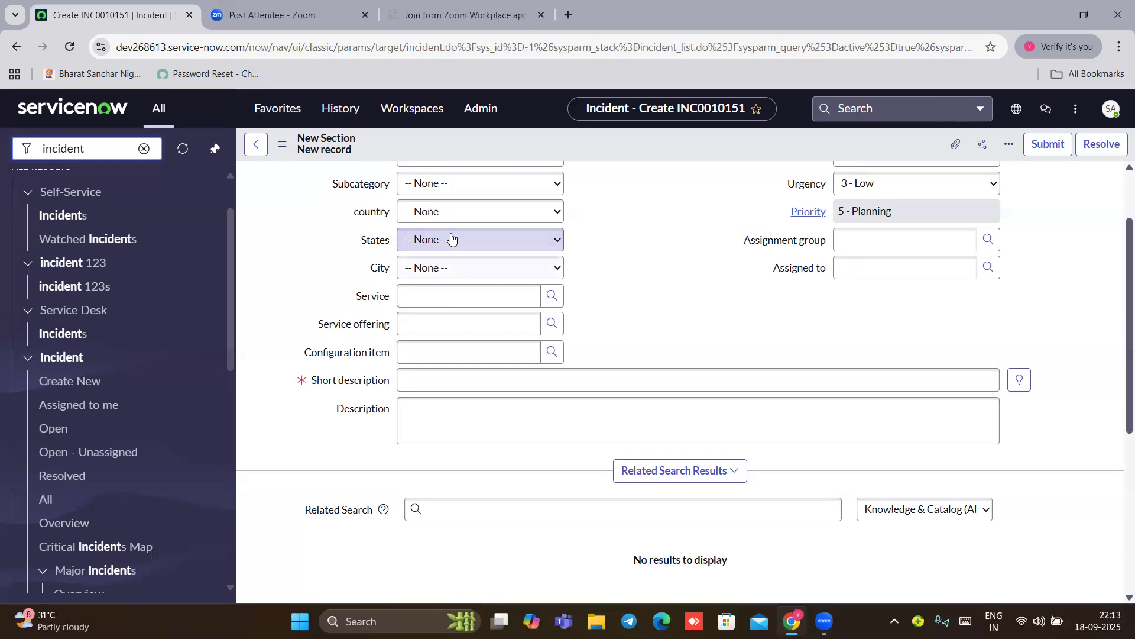
scroll(412, 212, "up", 2)
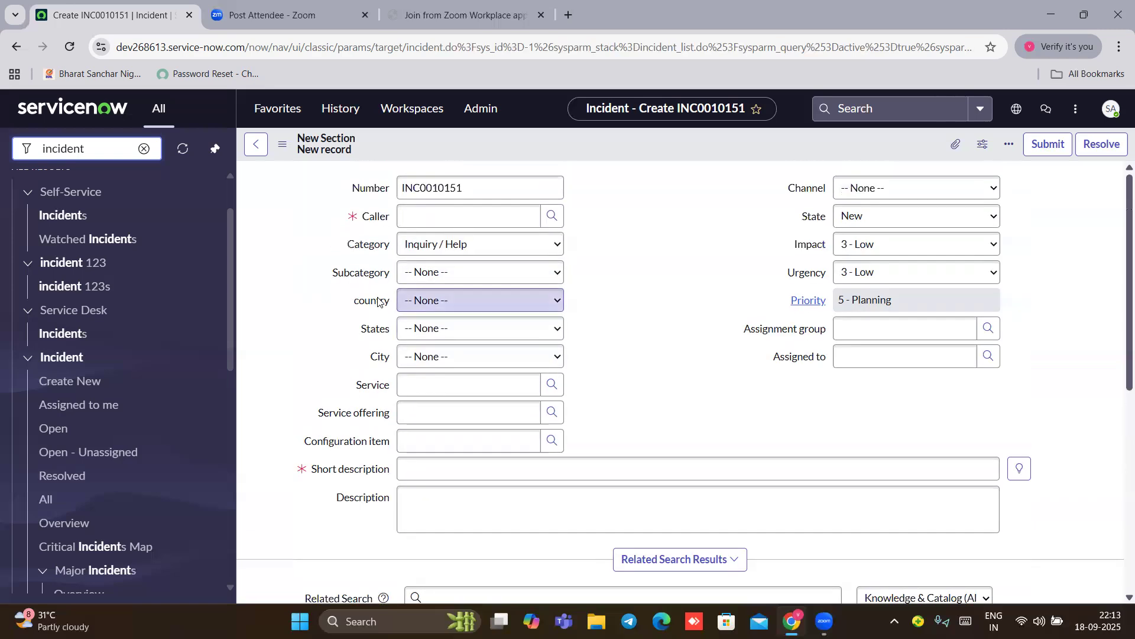
right_click(378, 302)
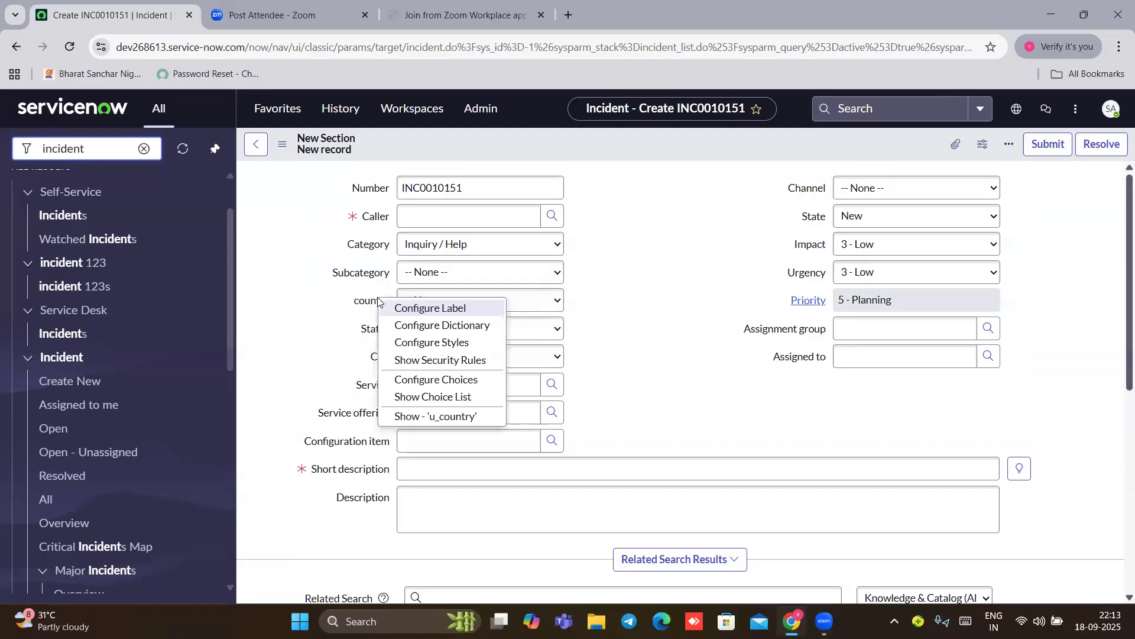
left_click(425, 332)
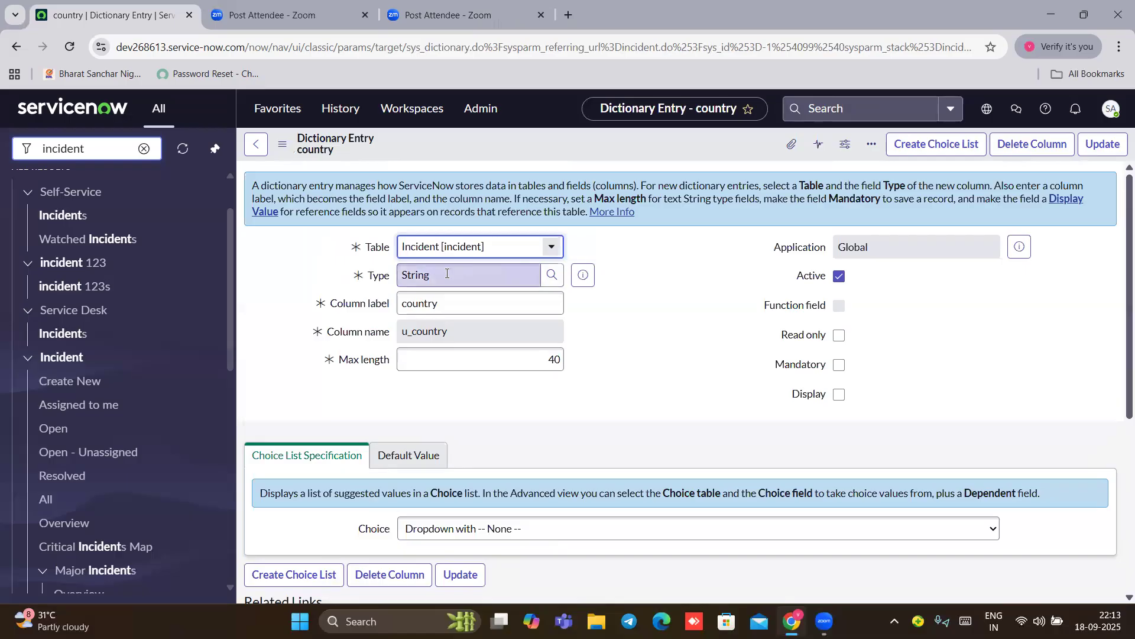
left_click(551, 275)
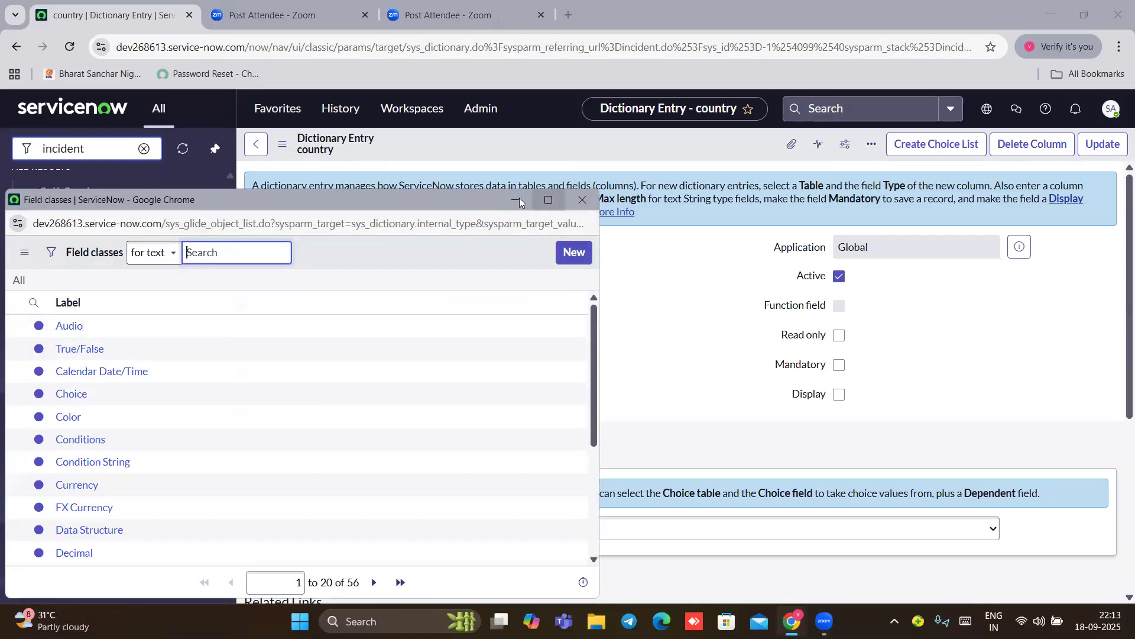
scroll(411, 345, "down", 3)
scroll(411, 345, "up", 3)
type("refe")
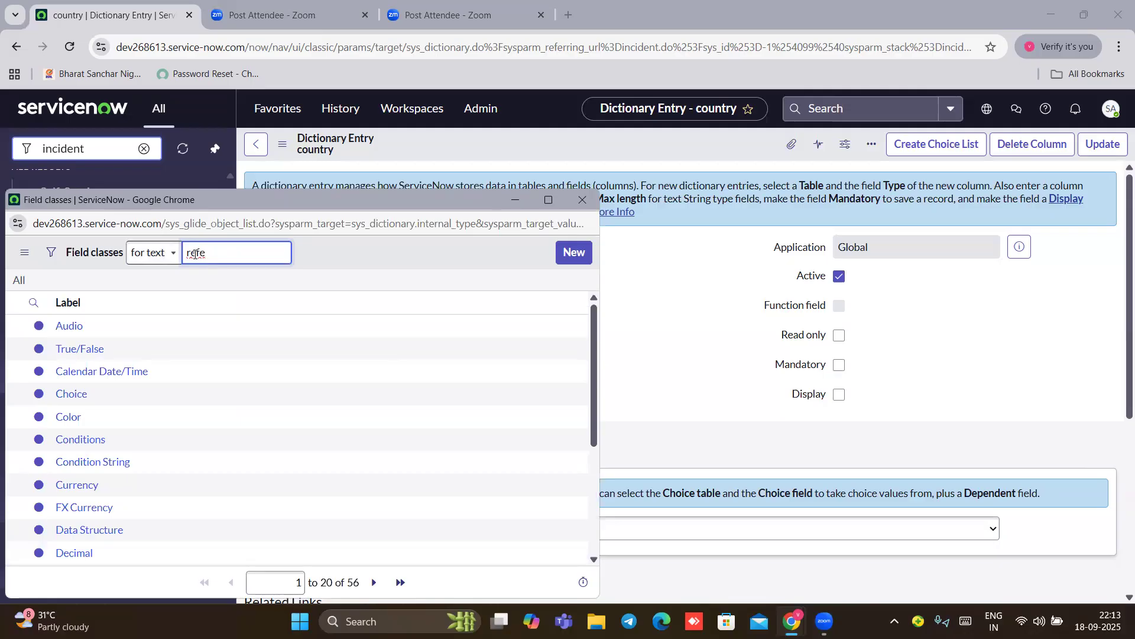
type("en")
key("BackSpace")
key("BackSpace")
key("BackSpace")
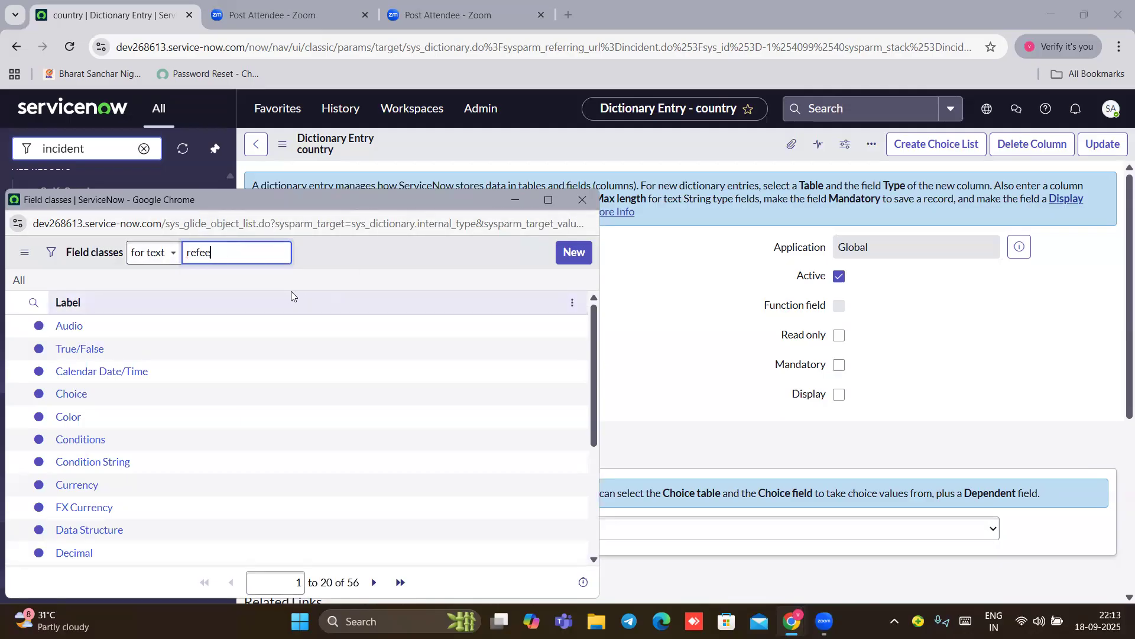
key("BackSpace")
key("BackSpace")
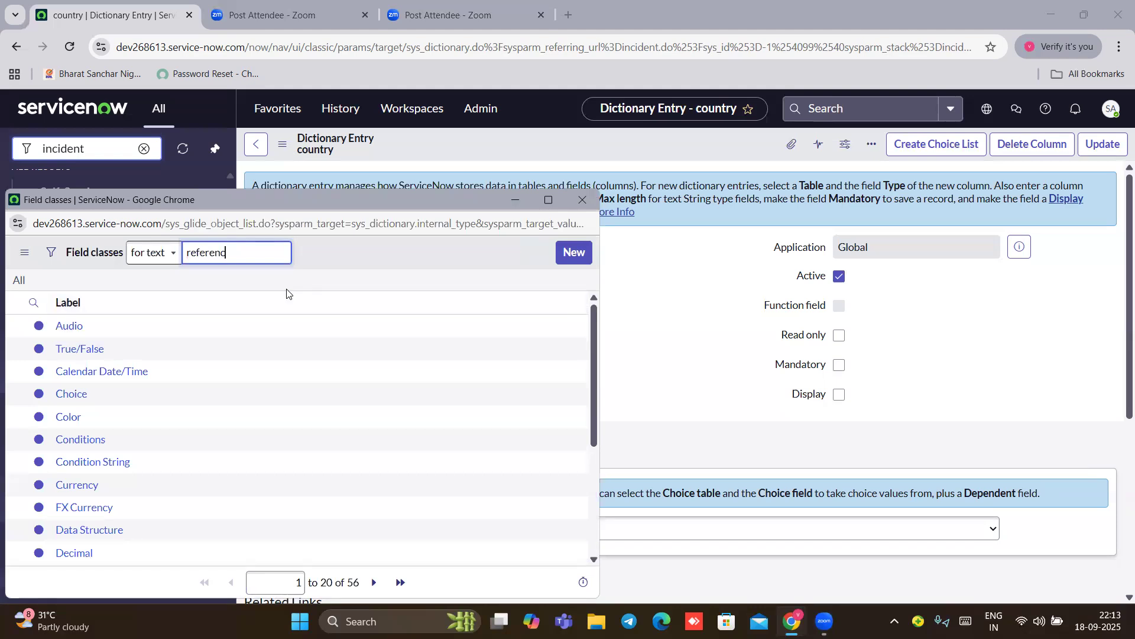
left_click(207, 279)
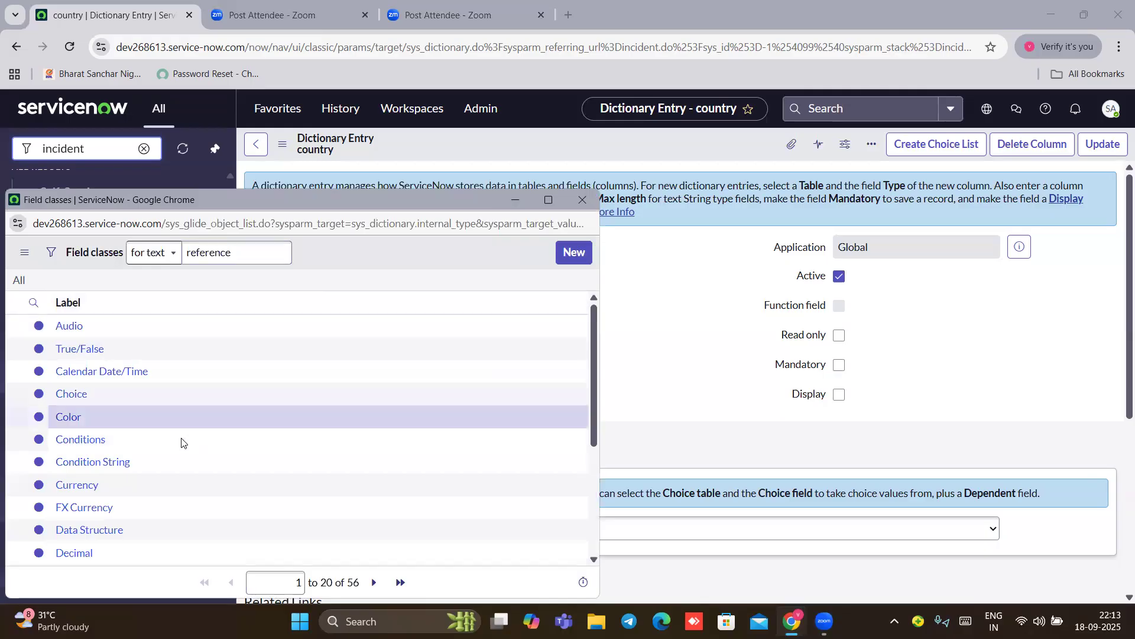
scroll(181, 443, "down", 3)
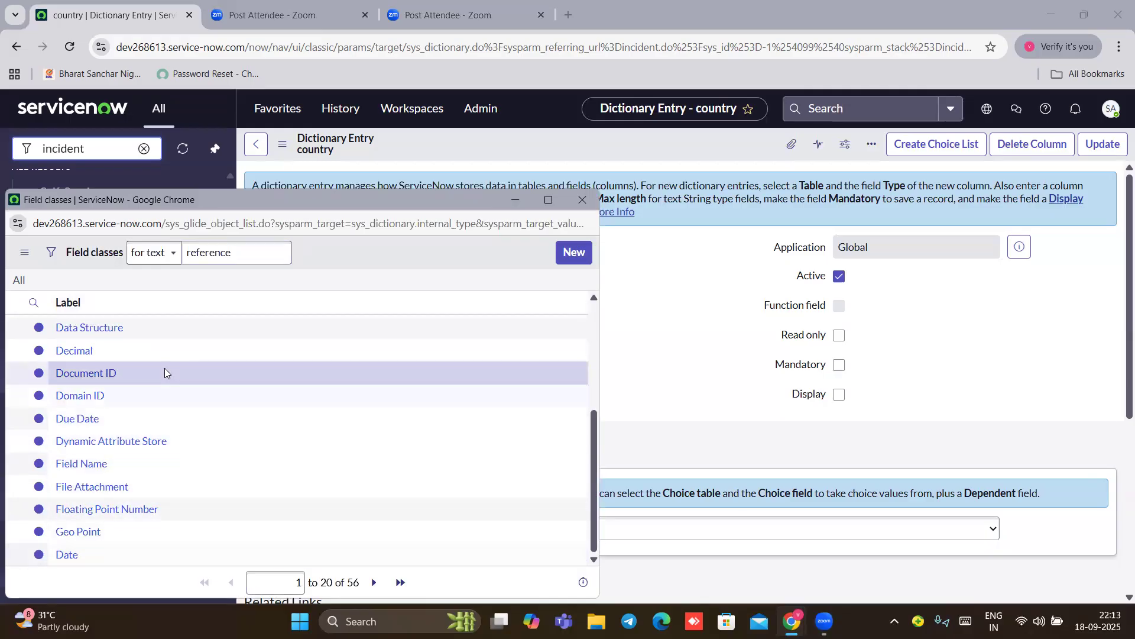
scroll(164, 371, "up", 3)
scroll(165, 371, "up", 1)
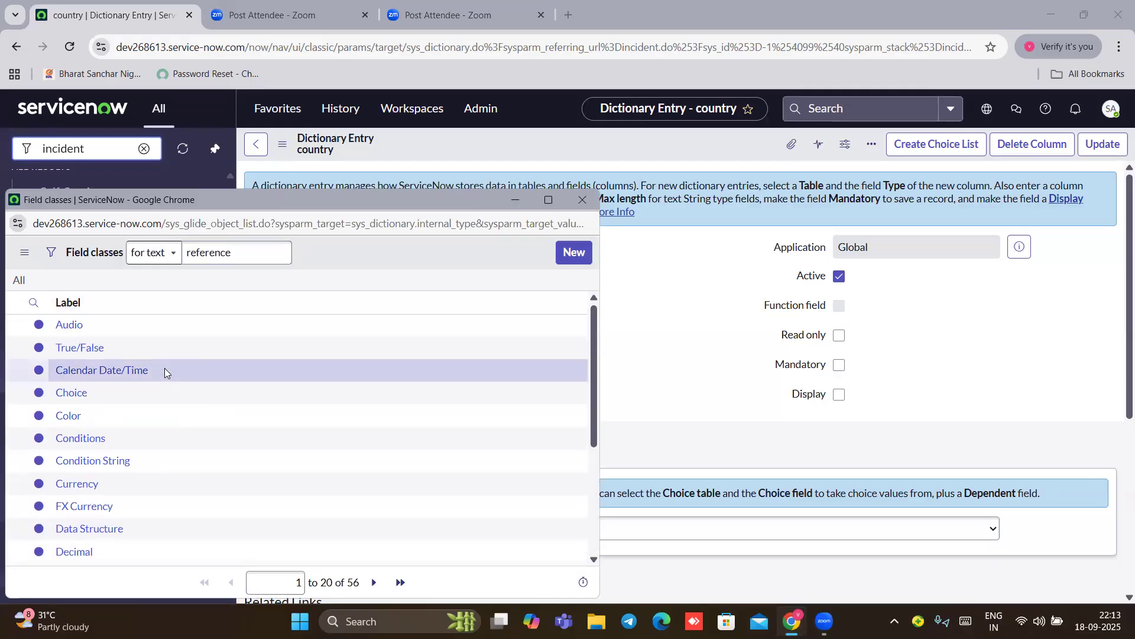
left_click(580, 199)
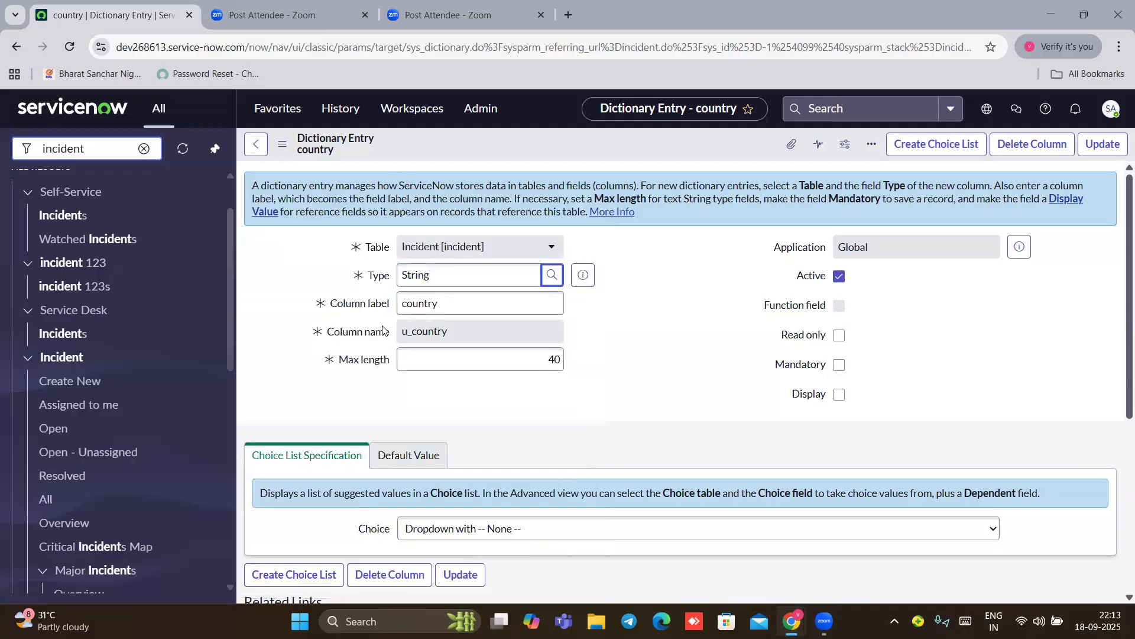
left_click(254, 143)
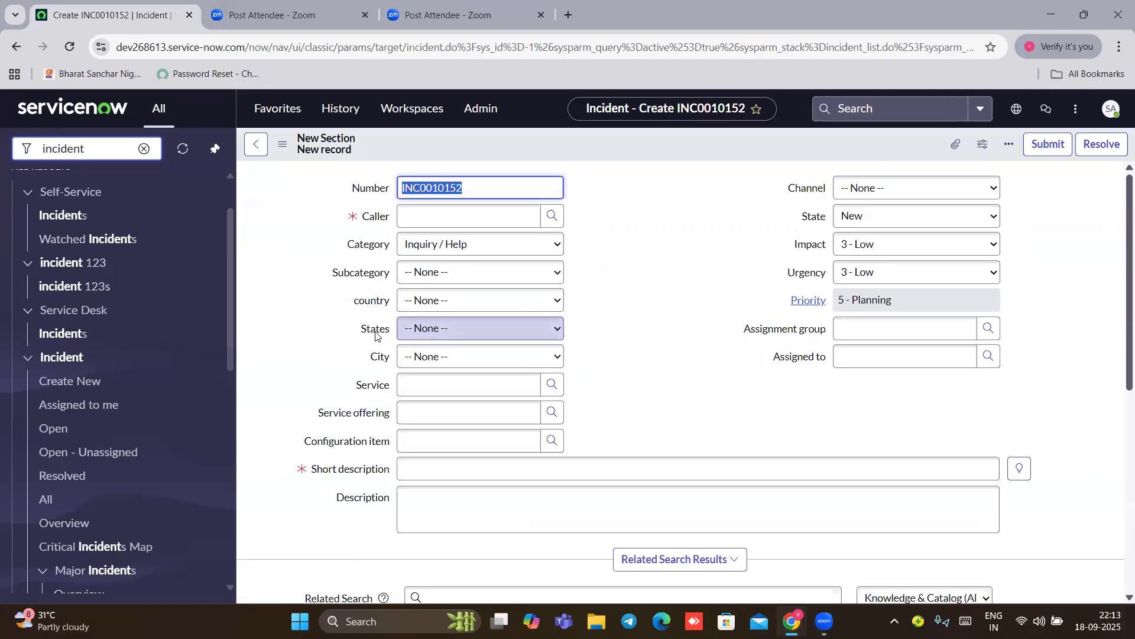
Step: Open the dictionary entry of the States field and switch it to the advanced view
left_click(373, 337)
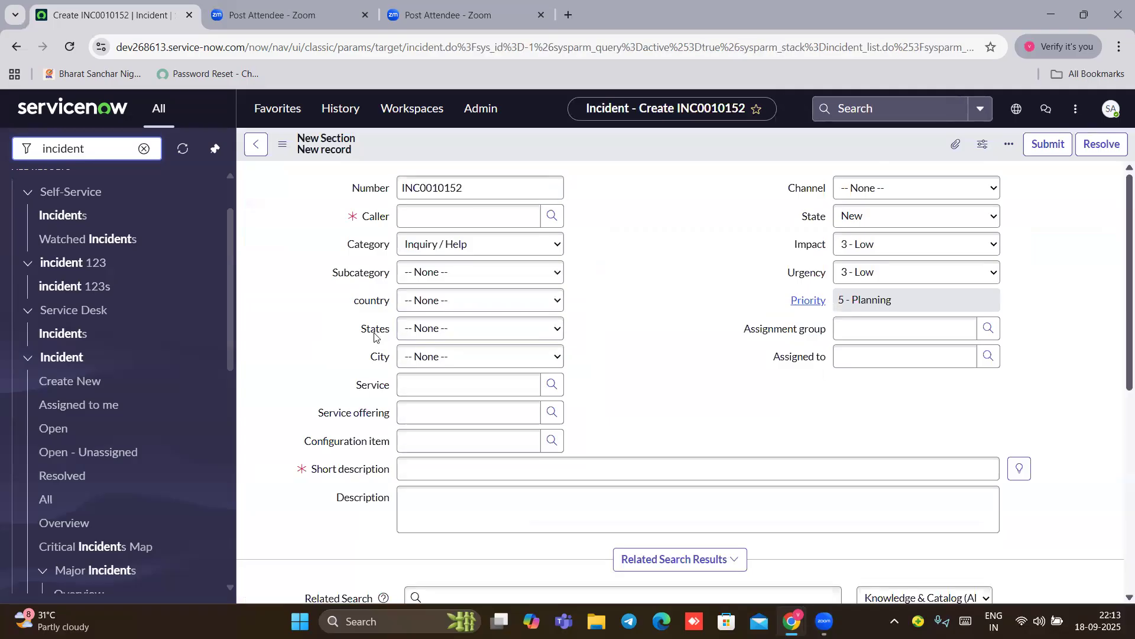
right_click(378, 332)
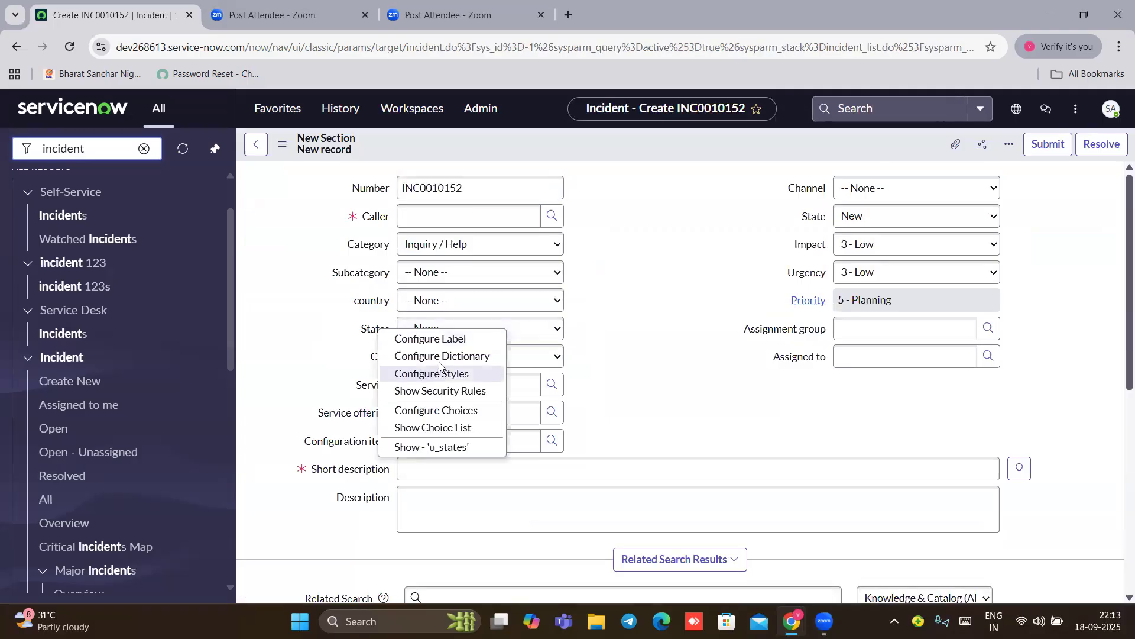
left_click(439, 358)
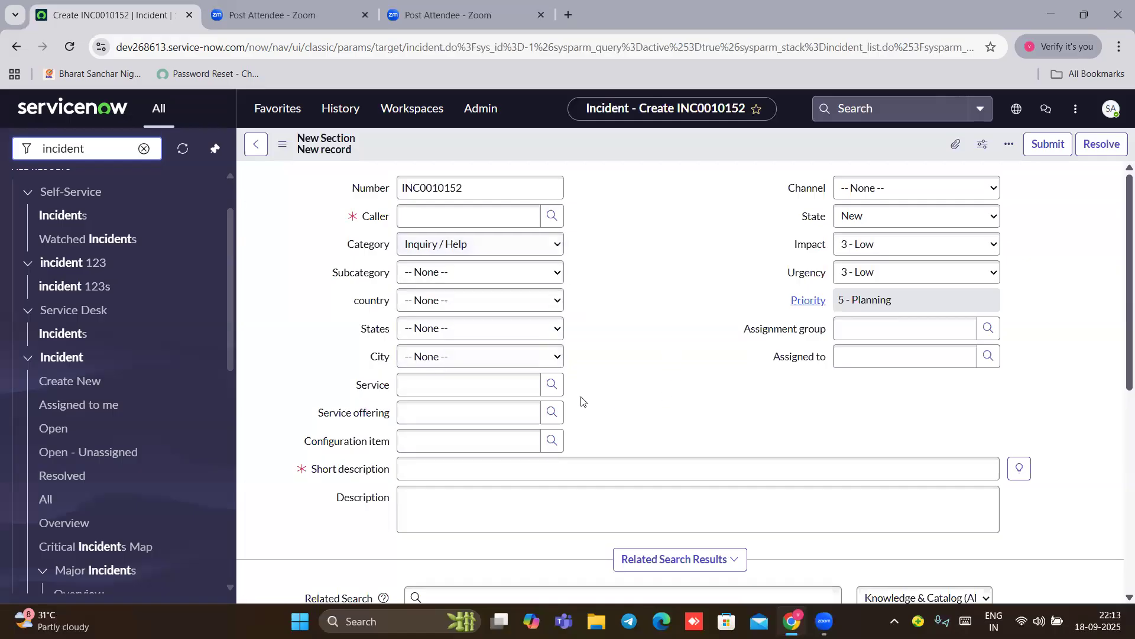
scroll(319, 396, "down", 2)
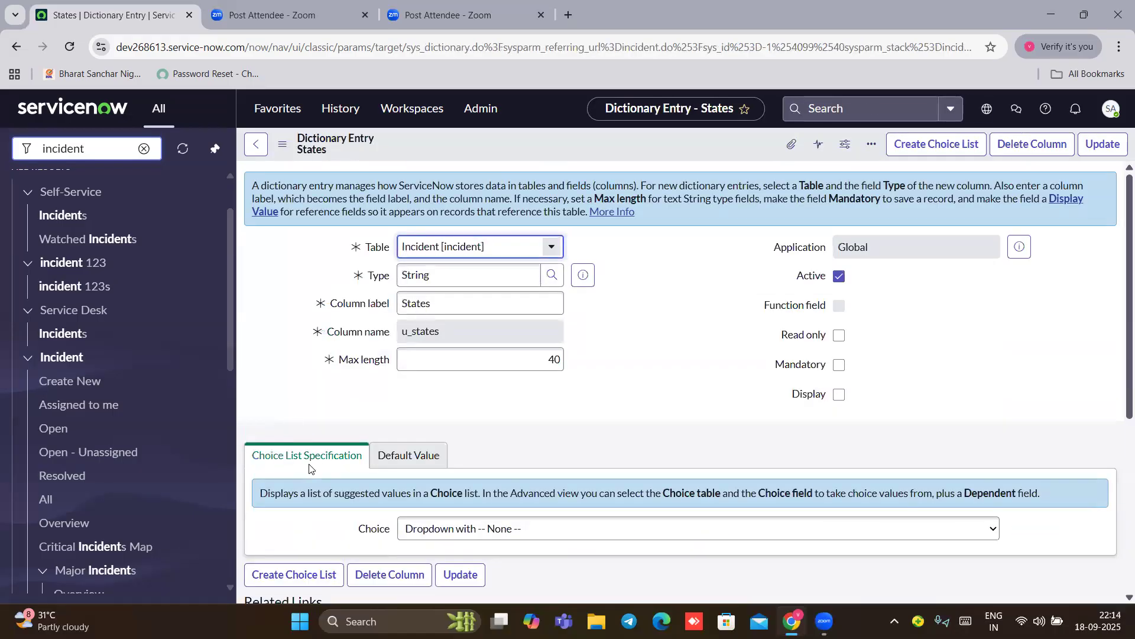
scroll(296, 425, "down", 4)
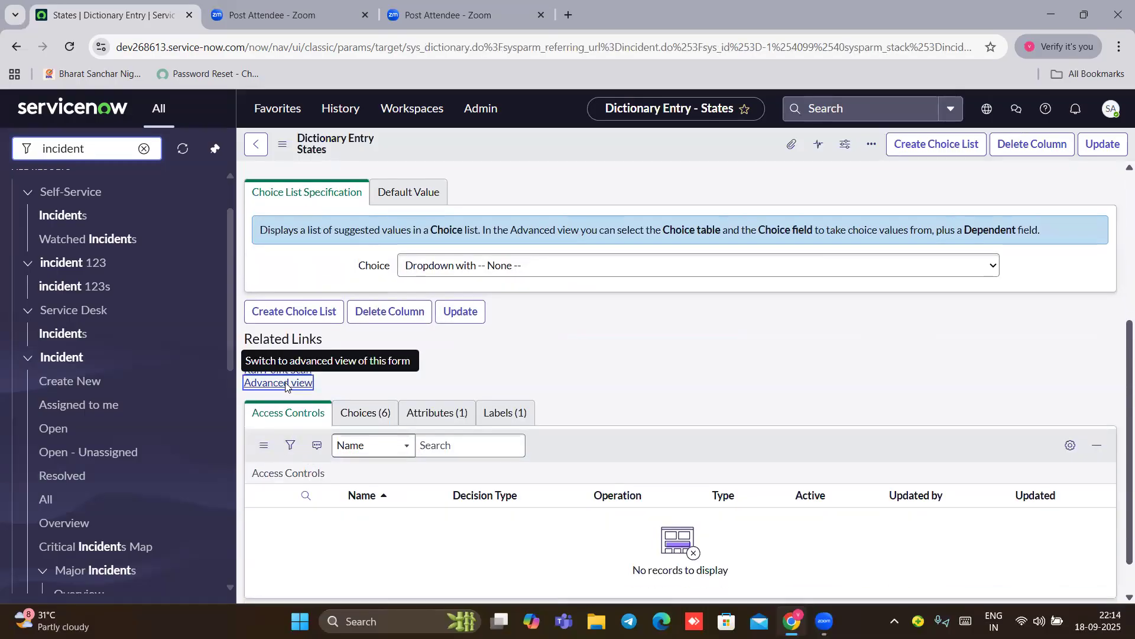
left_click(285, 382)
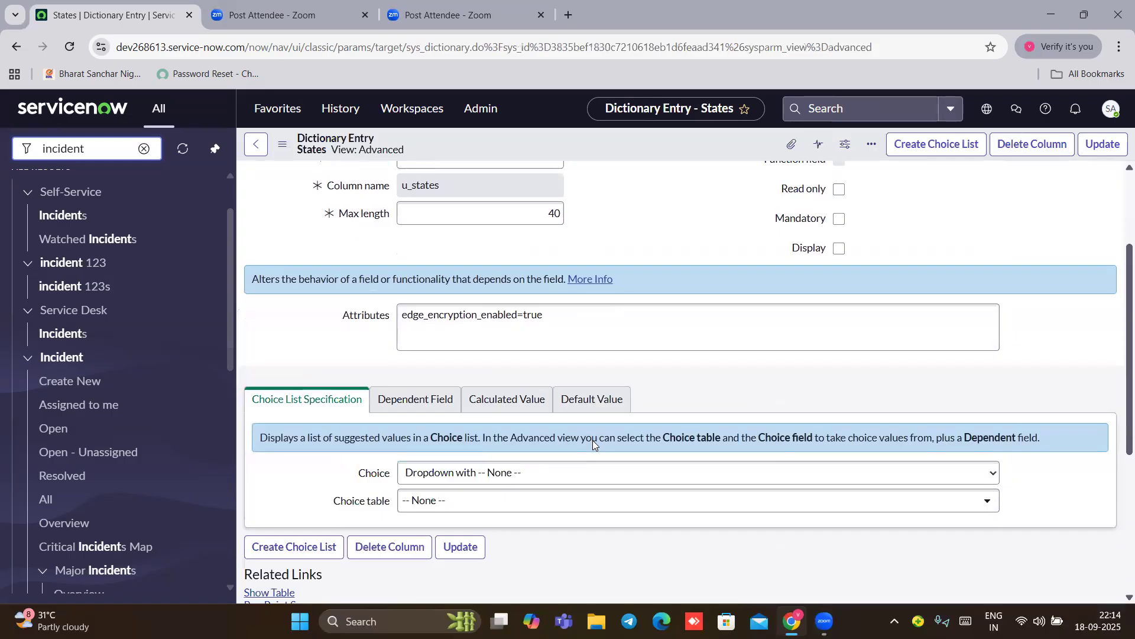
Step: Enable the dependent field option for States, choose country as the field it depends on, and update the dictionary entry
scroll(595, 445, "down", 1)
left_click(421, 331)
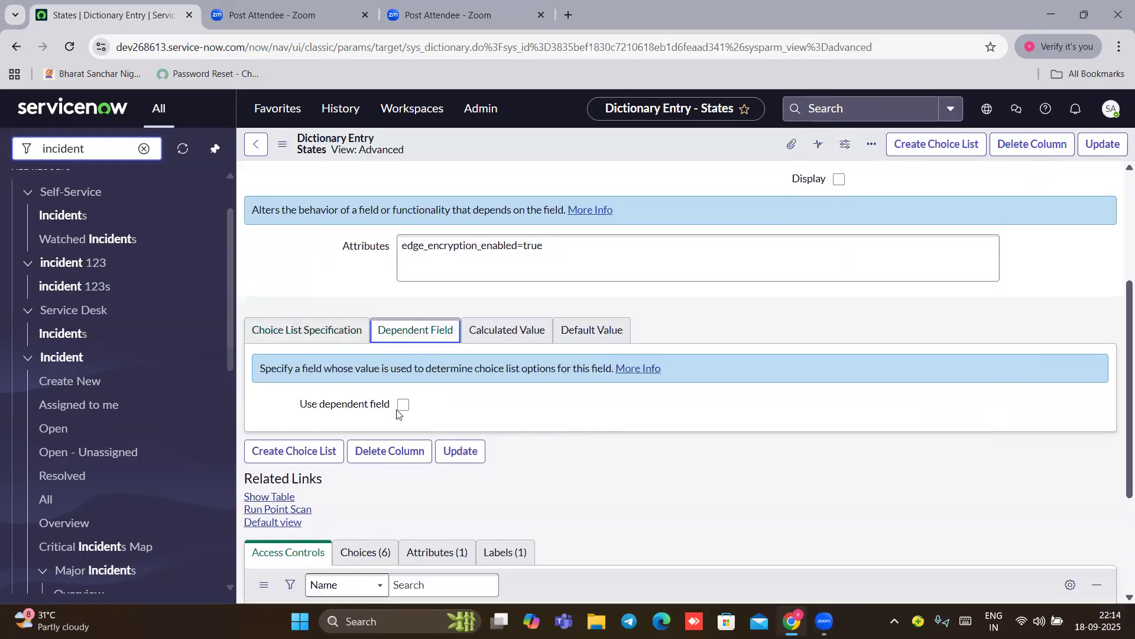
left_click(403, 406)
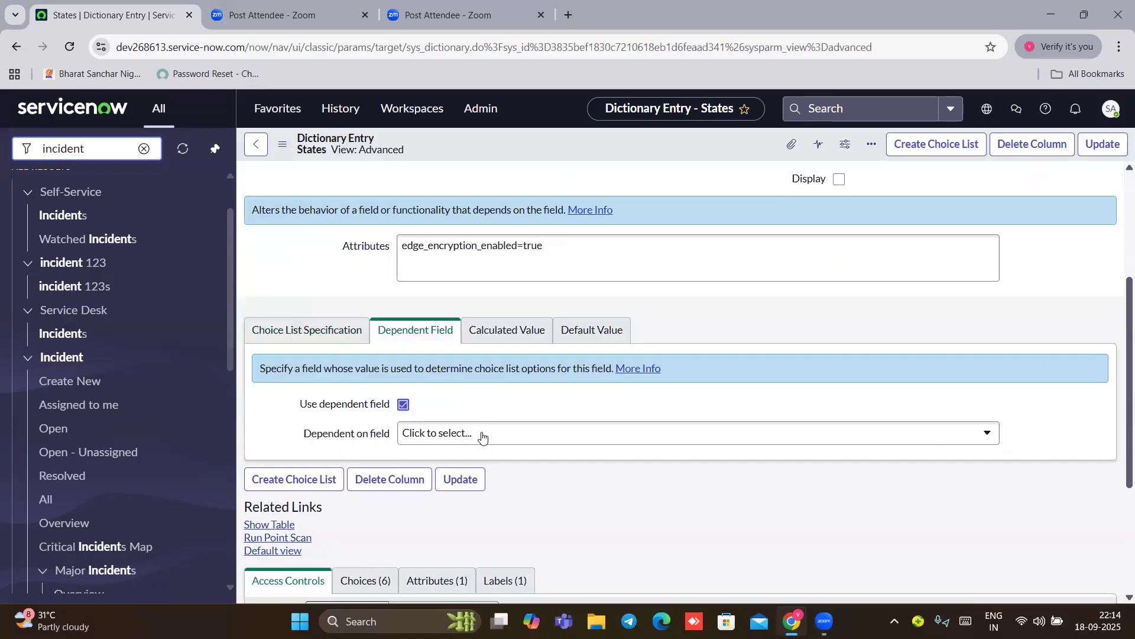
left_click(538, 440)
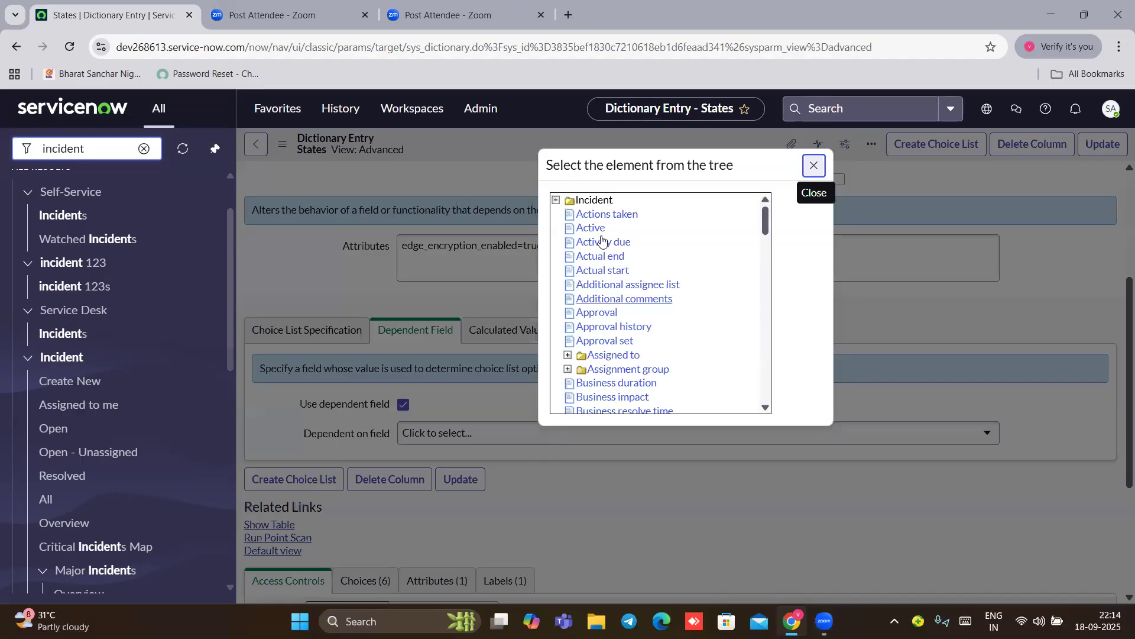
scroll(608, 341, "down", 20)
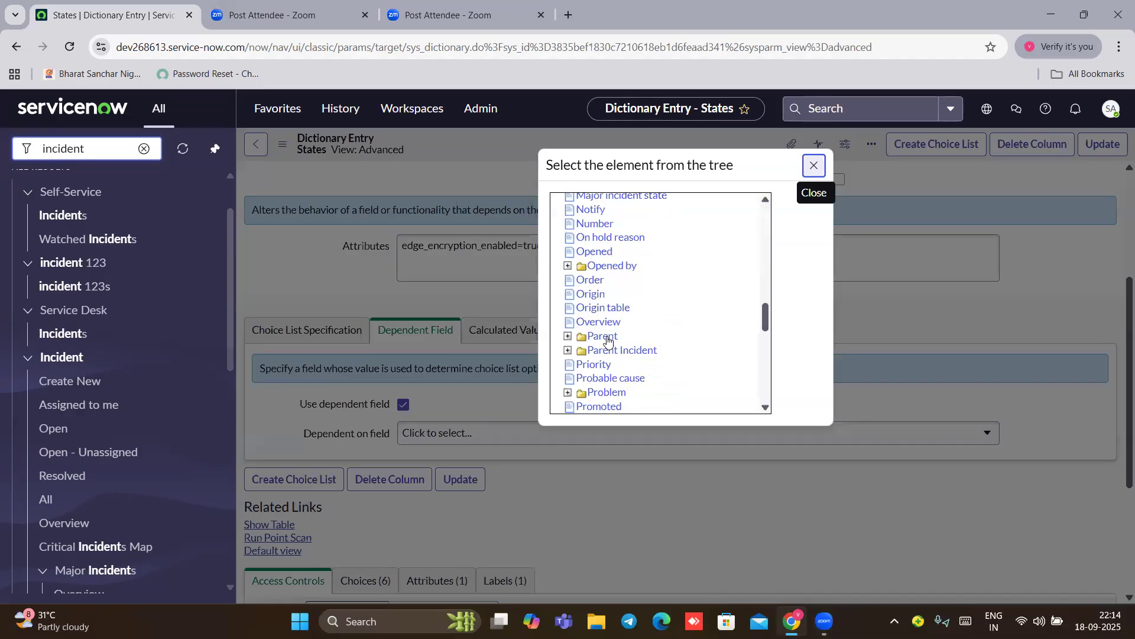
scroll(592, 346, "down", 5)
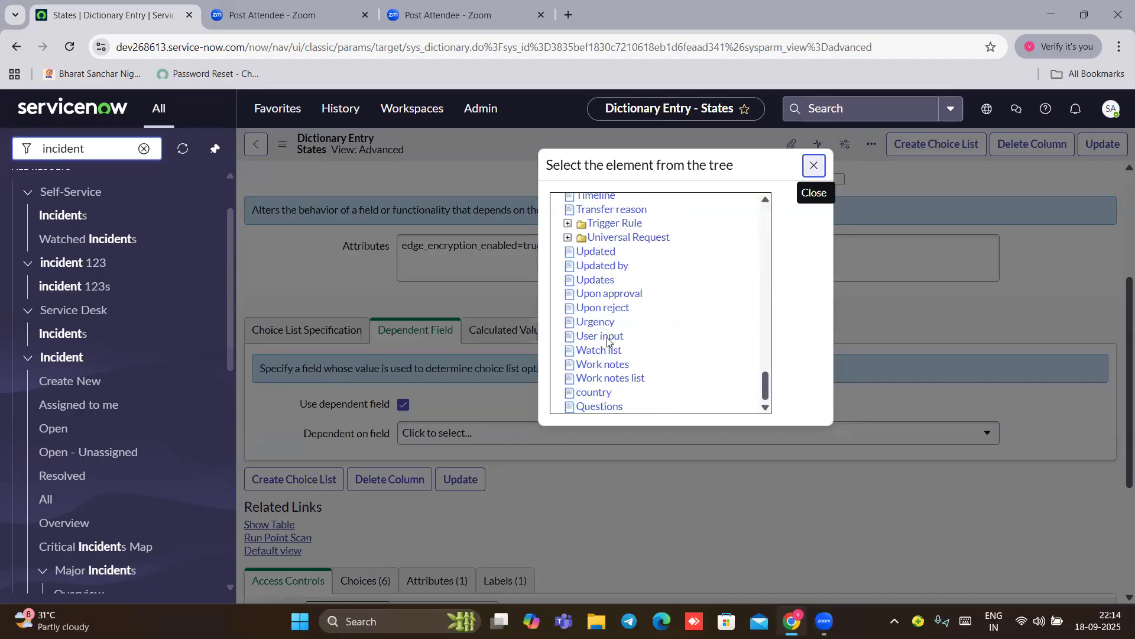
left_click(582, 398)
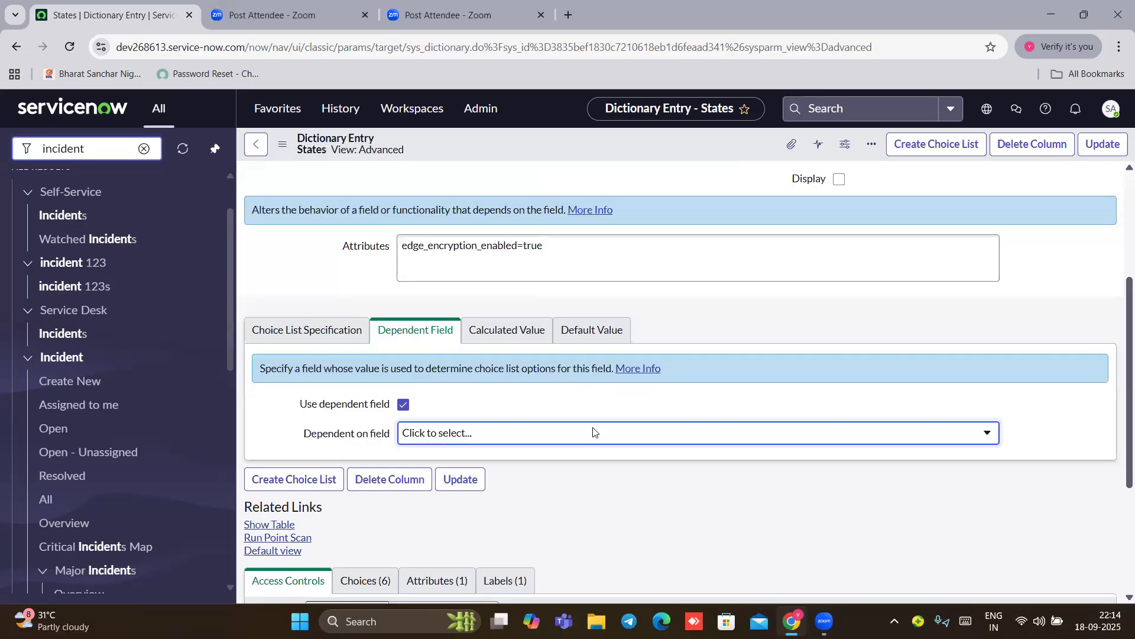
left_click(460, 480)
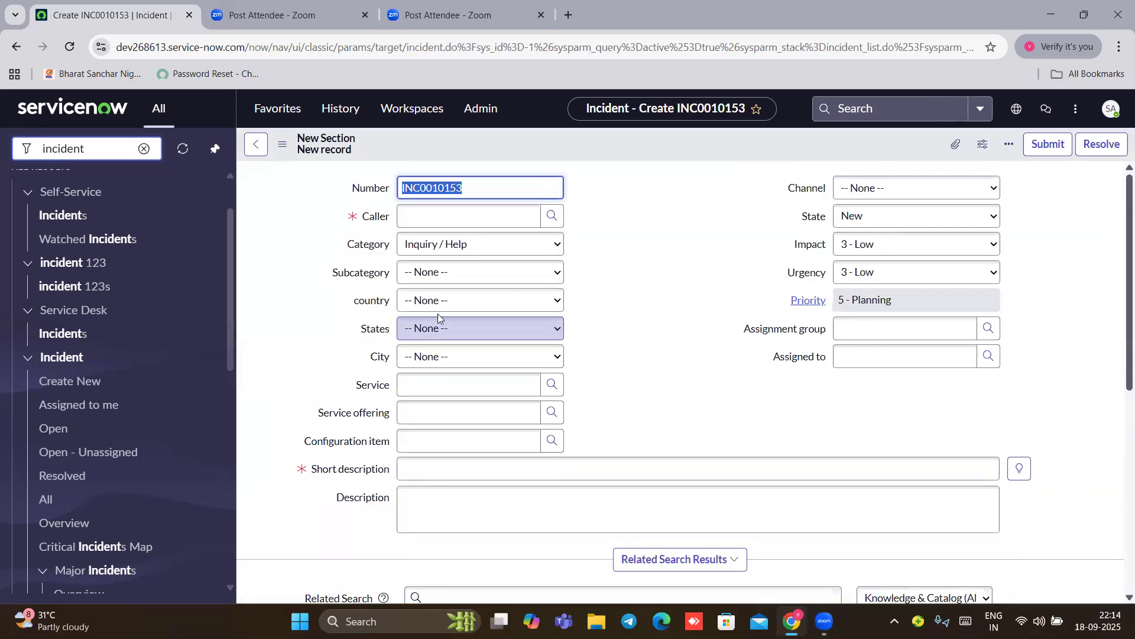
Step: Check the choices offered by the country field on the new Incident form and open the field's dictionary entry
left_click(449, 304)
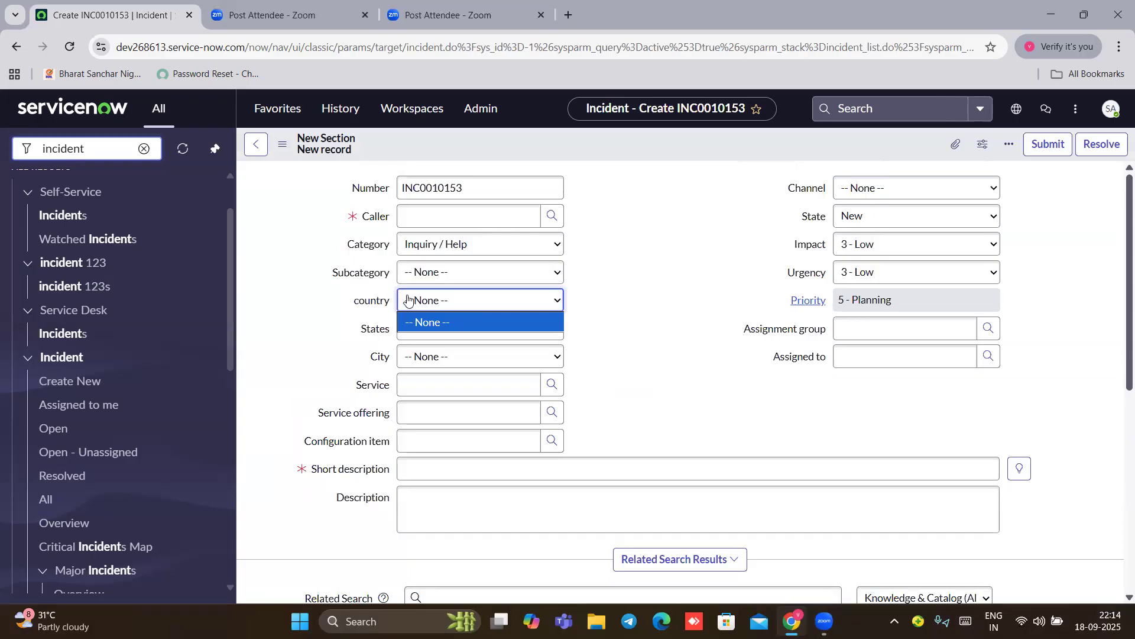
left_click(435, 305)
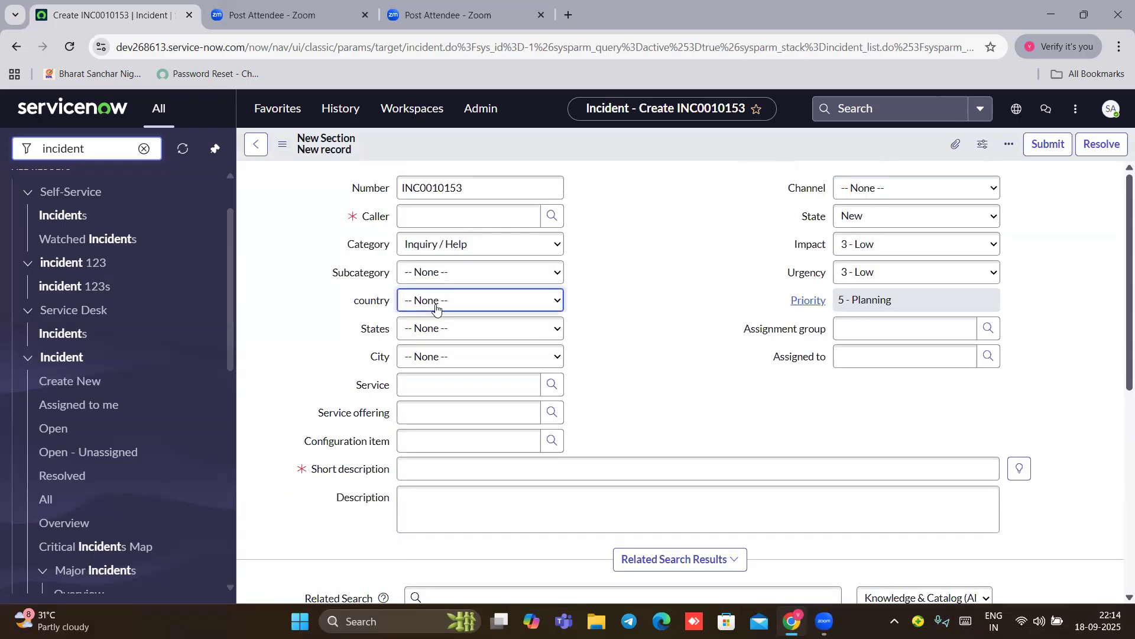
right_click(379, 303)
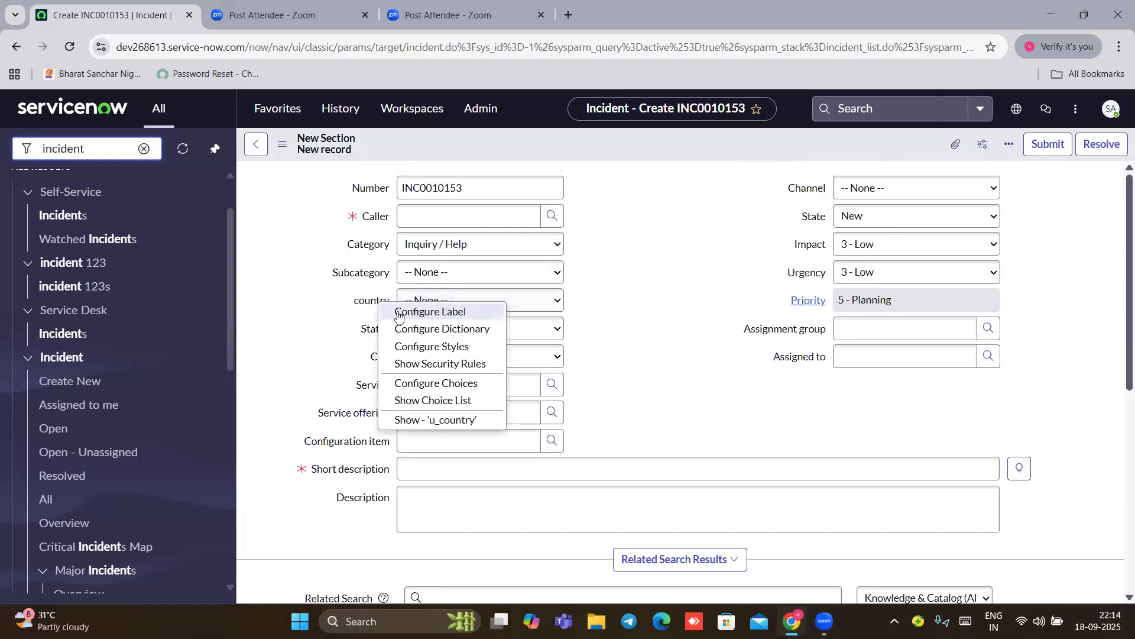
left_click(432, 329)
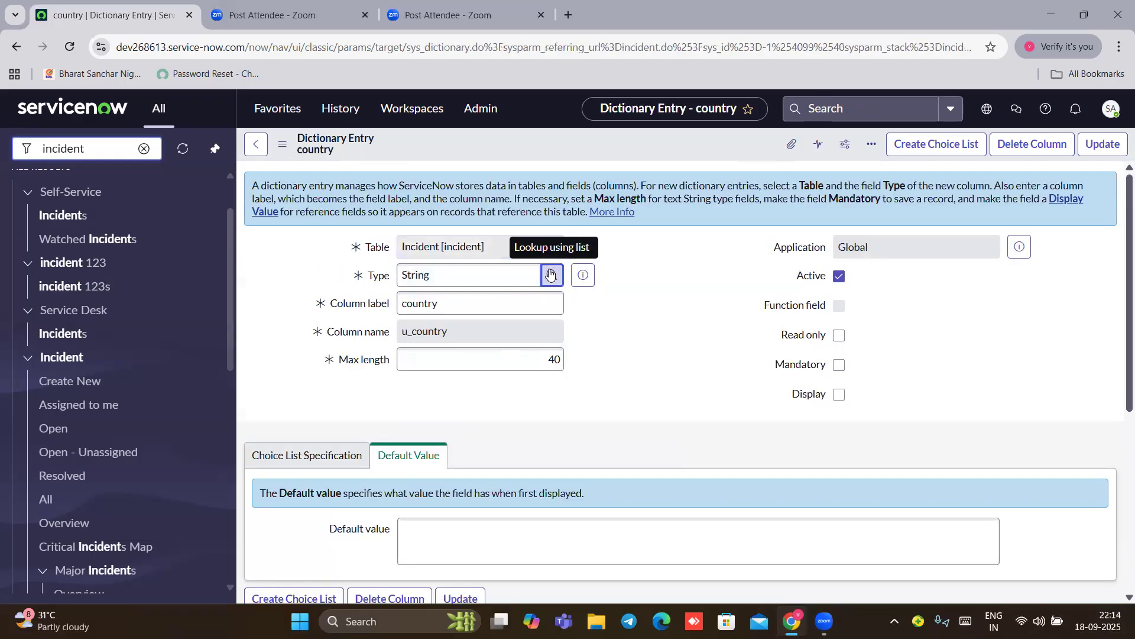
Step: Browse the field classes available for the country field's type and close the list without choosing one
scroll(122, 309, "down", 3)
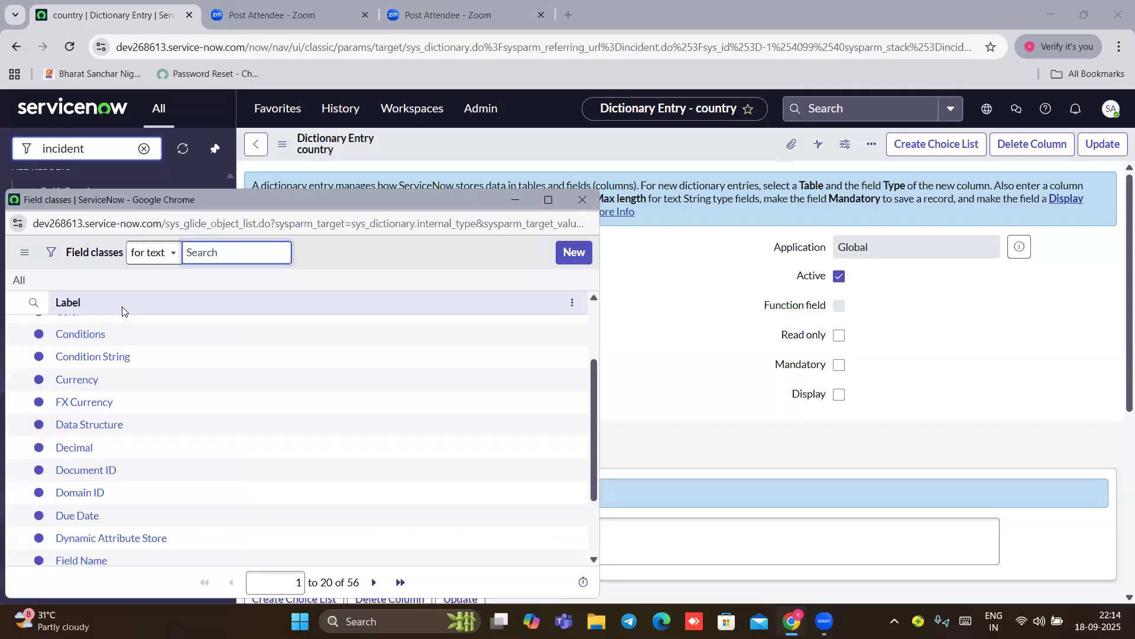
scroll(121, 310, "down", 1)
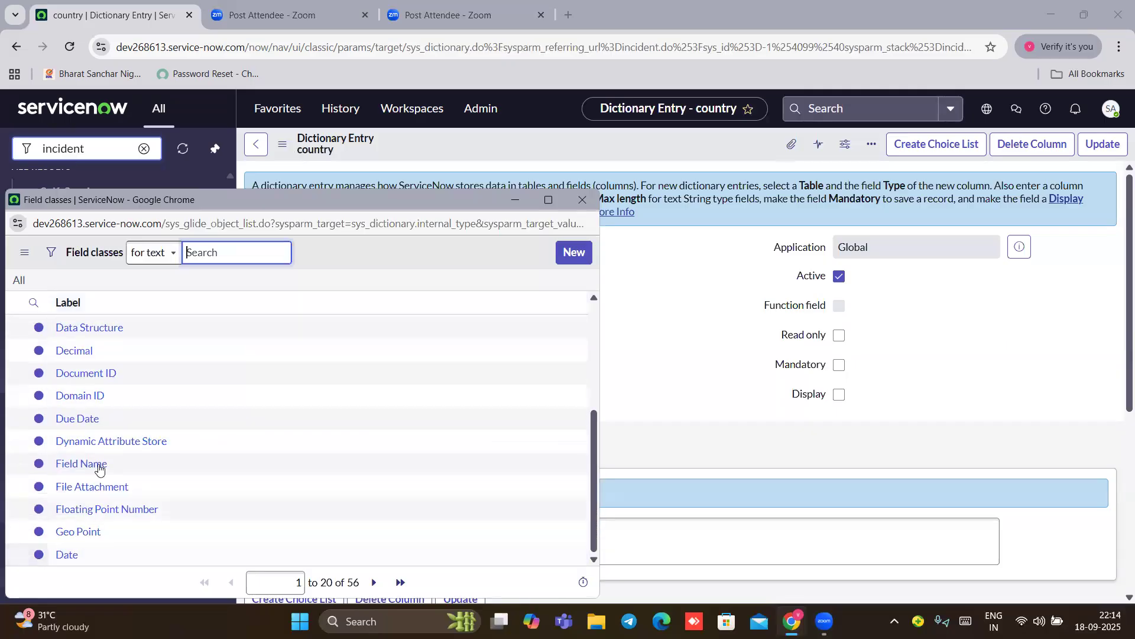
scroll(123, 387, "up", 4)
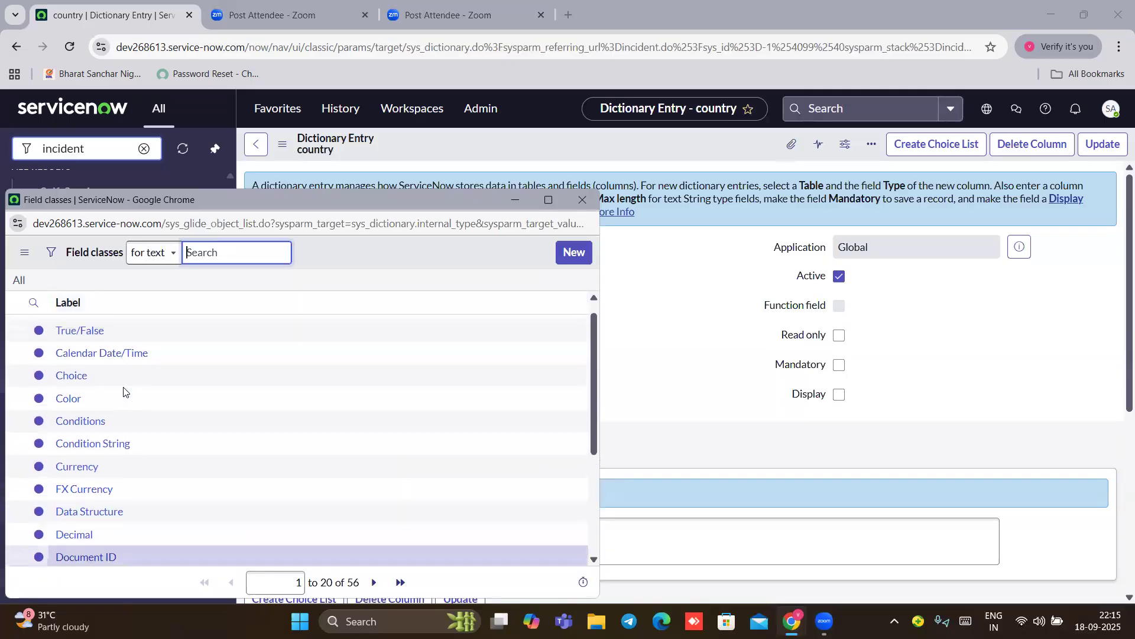
scroll(123, 386, "down", 4)
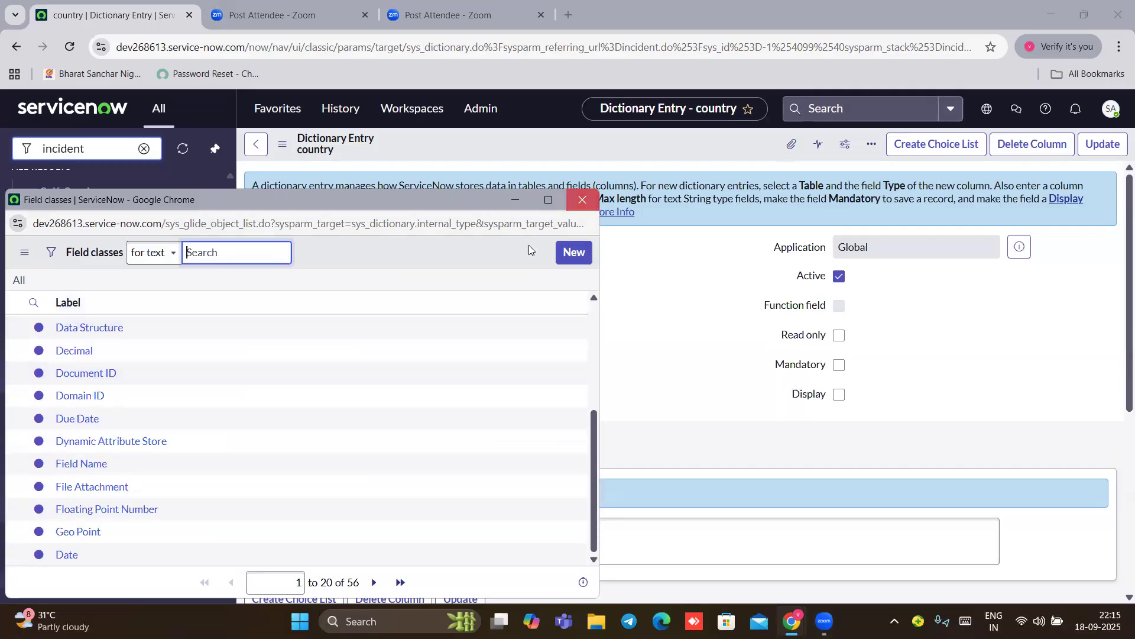
left_click(583, 200)
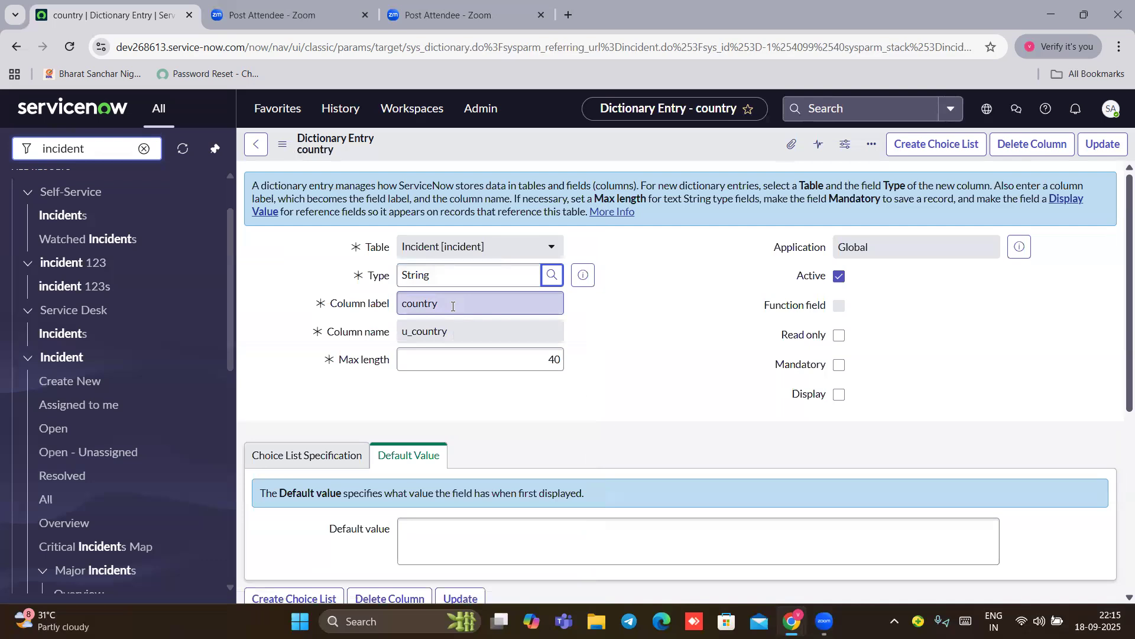
Step: Review the country dictionary entry in its advanced view and return to the new Incident form
scroll(452, 305, "down", 1)
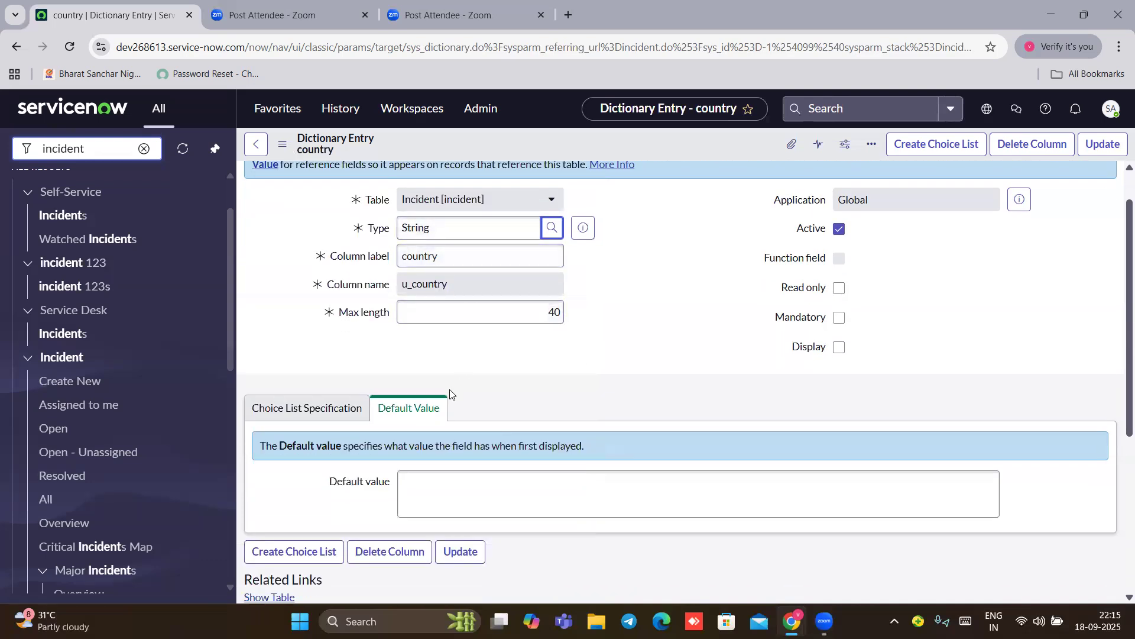
scroll(442, 417, "down", 4)
scroll(366, 452, "up", 1)
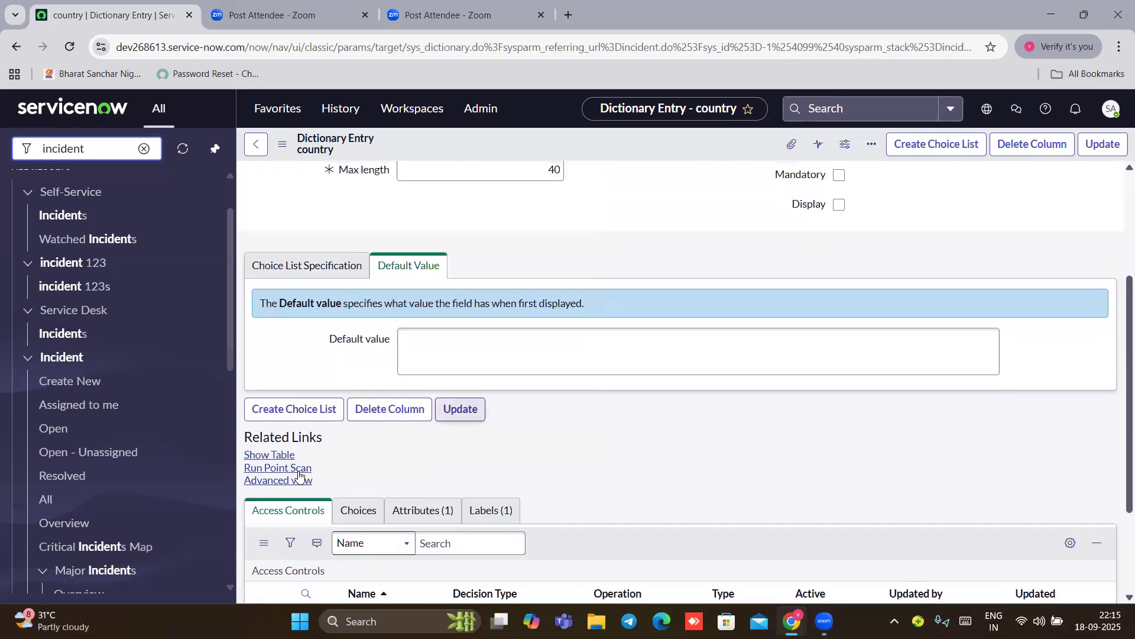
left_click(293, 484)
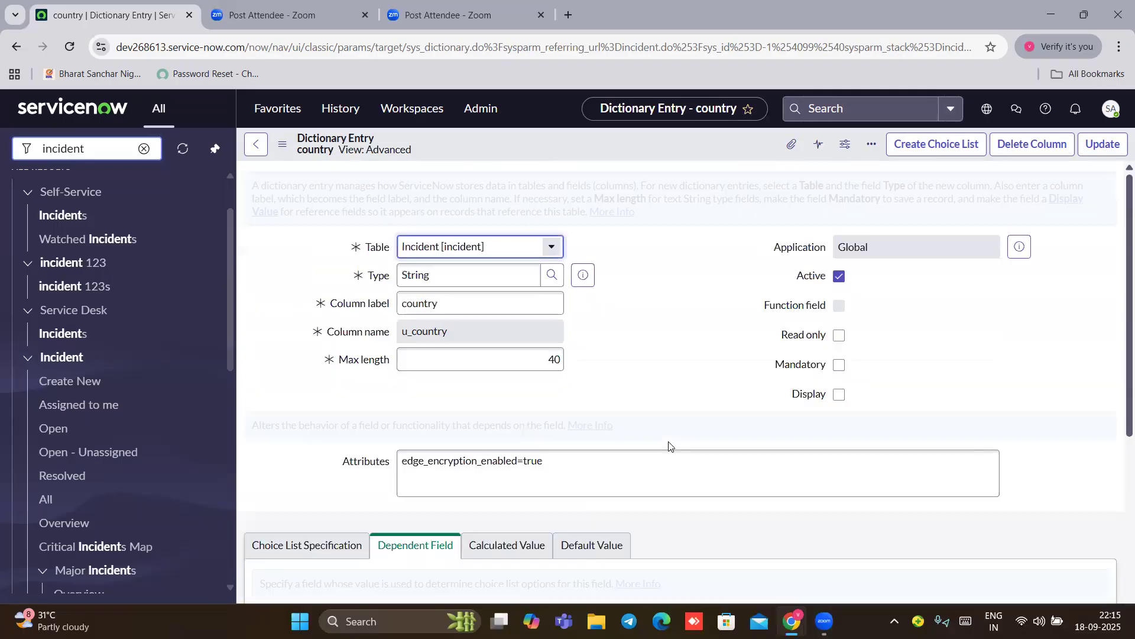
scroll(669, 446, "down", 3)
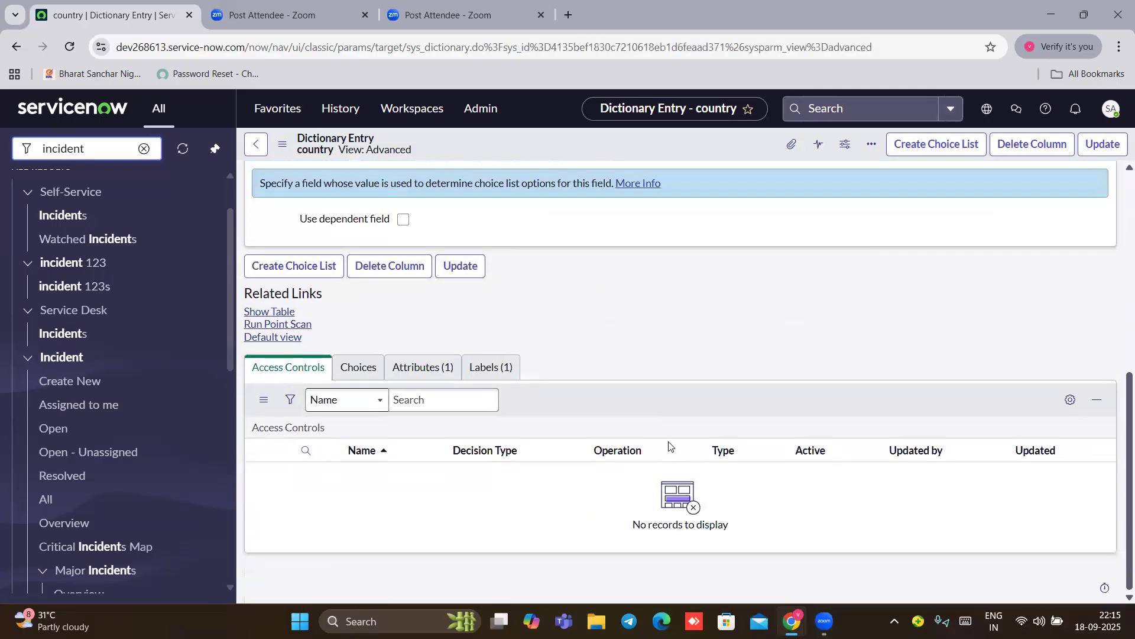
scroll(669, 446, "up", 8)
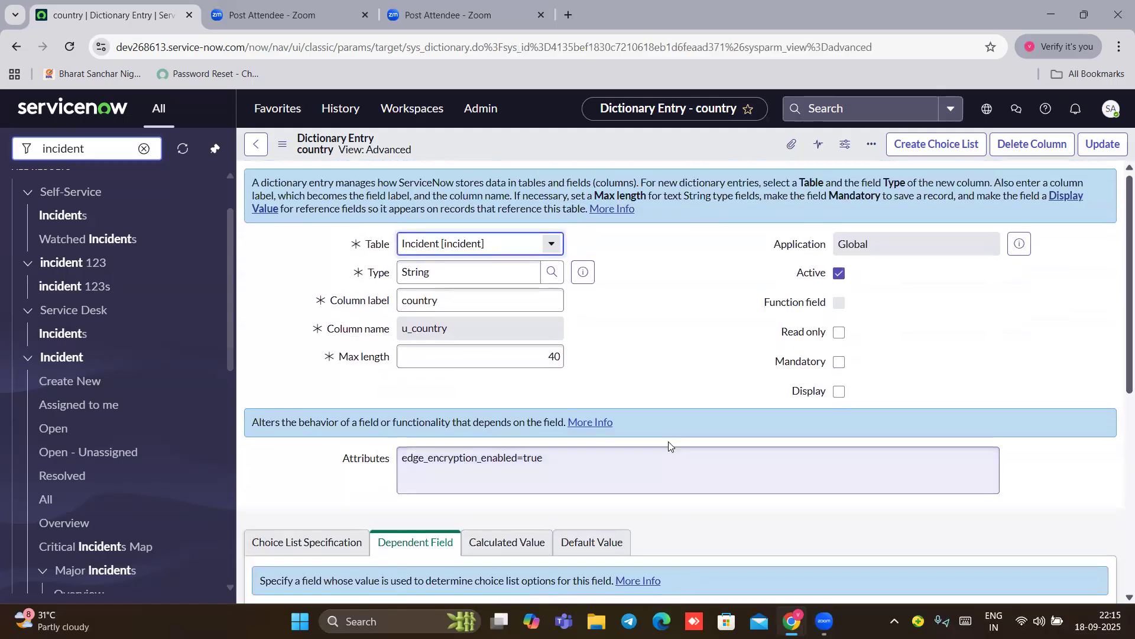
left_click(251, 152)
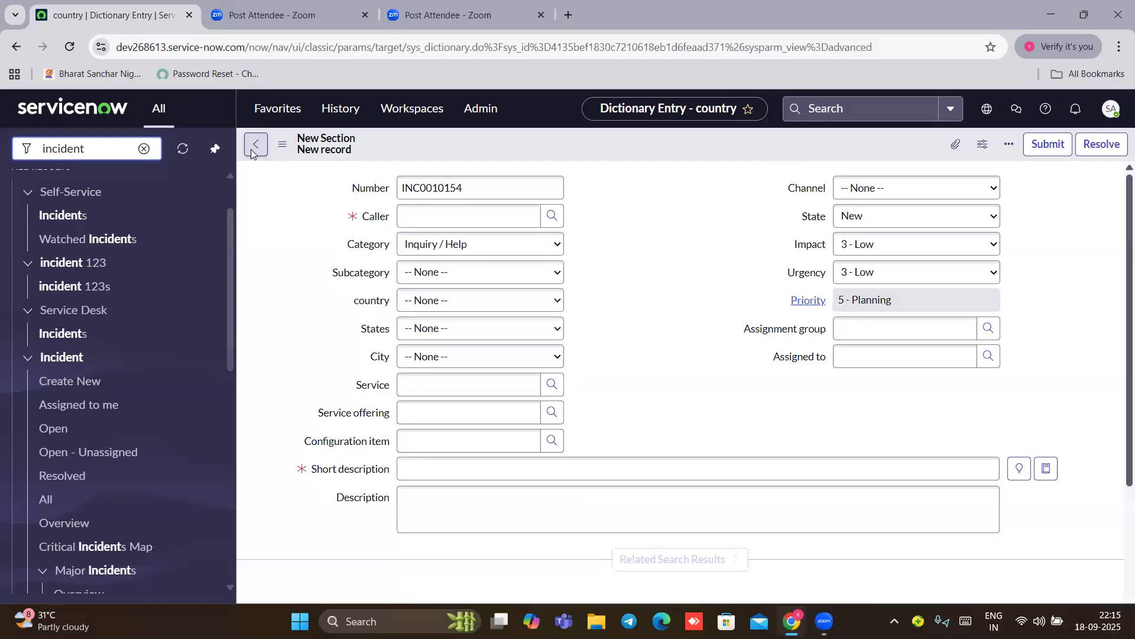
Step: Check the country field's choices again and reopen its dictionary entry
left_click(449, 301)
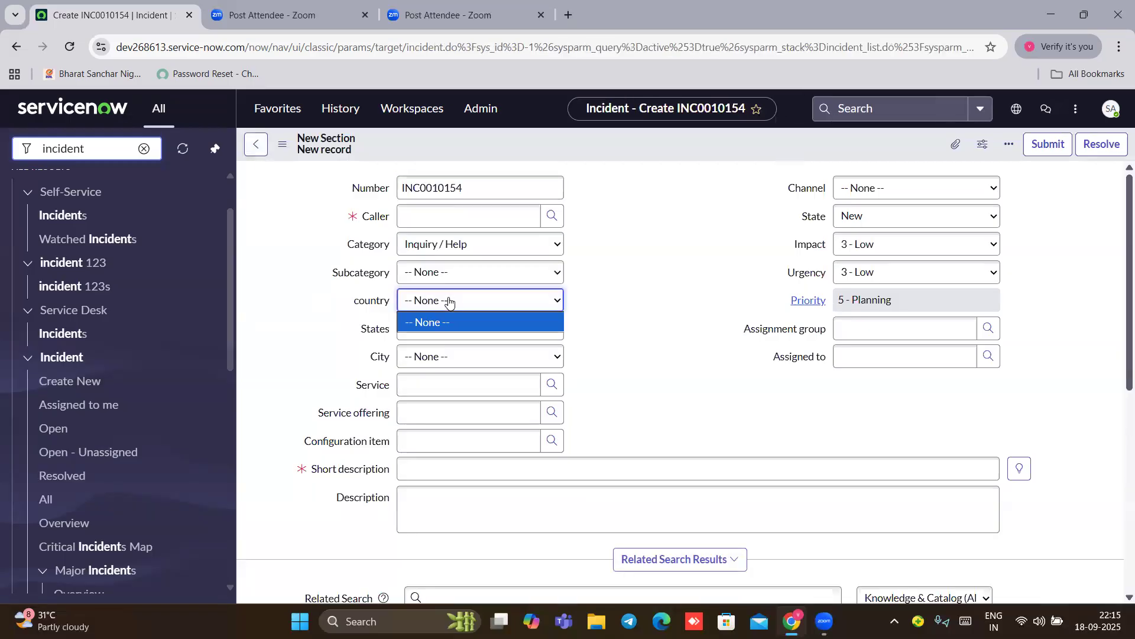
right_click(389, 302)
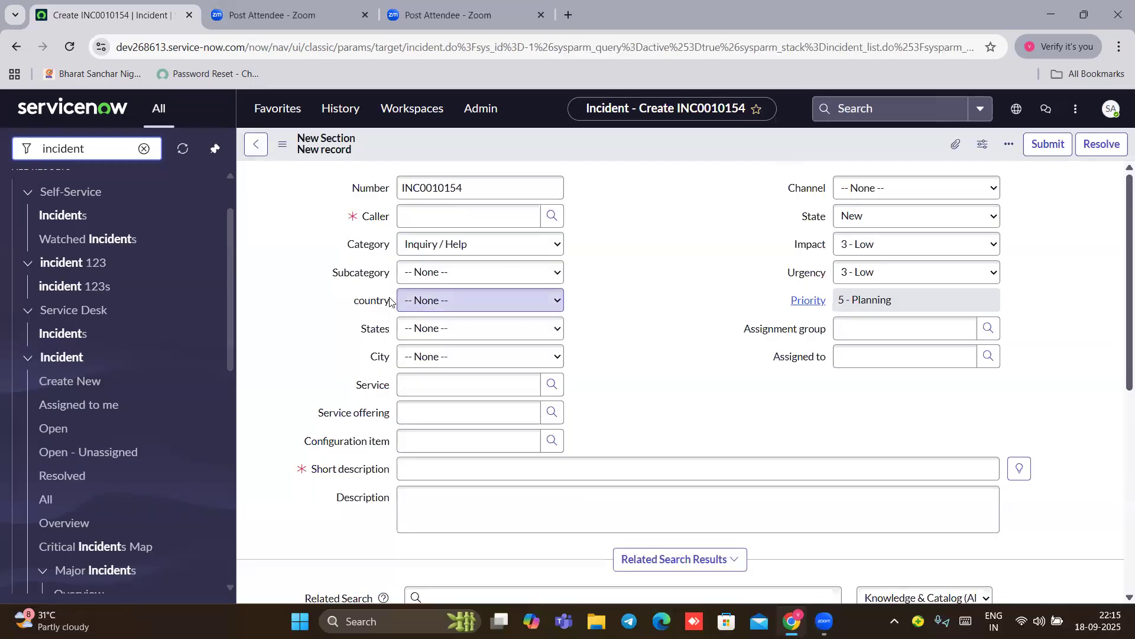
right_click(390, 301)
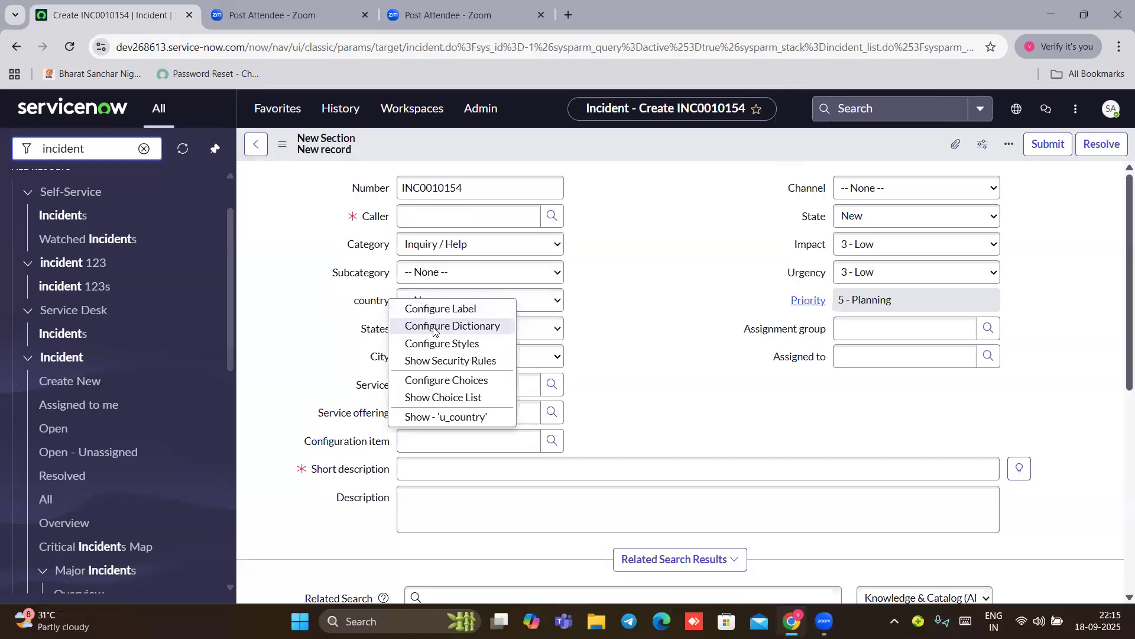
left_click(434, 331)
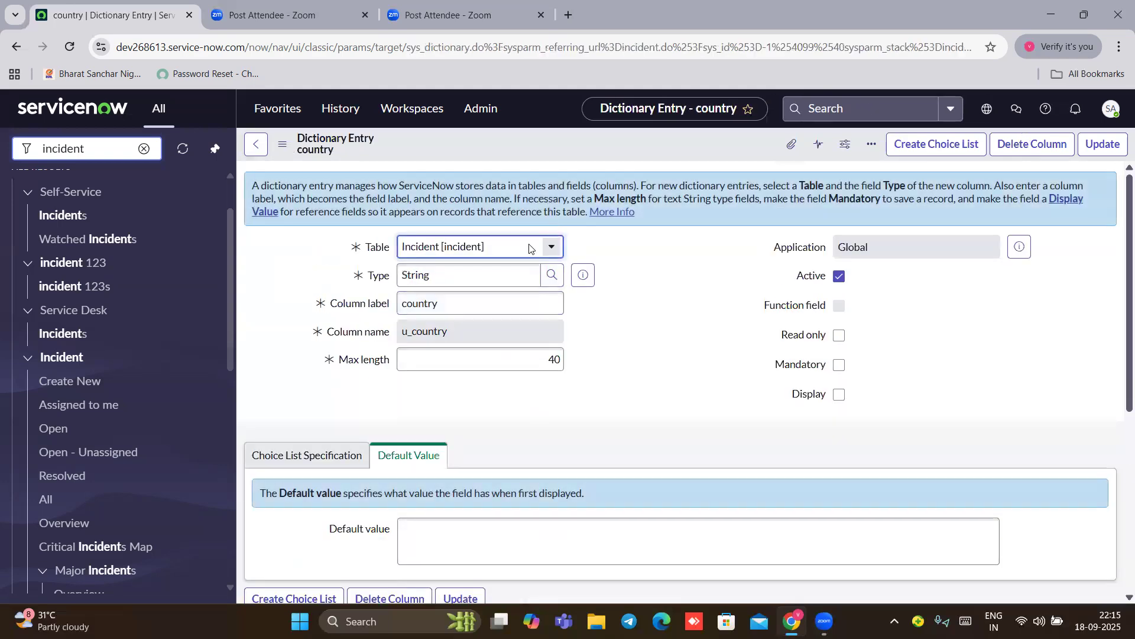
Step: Change the country field's type to Reference in its dictionary entry
left_click(535, 274)
key("BackSpace")
key("BackSpace")
key("BackSpace")
key("BackSpace")
key("BackSpace")
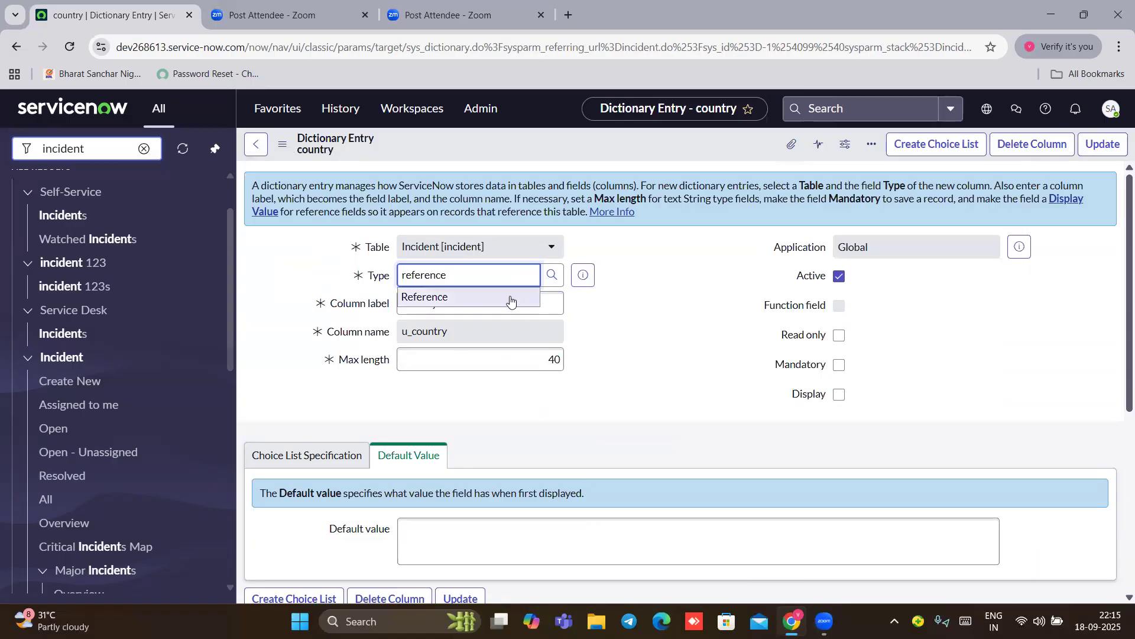
left_click(510, 298)
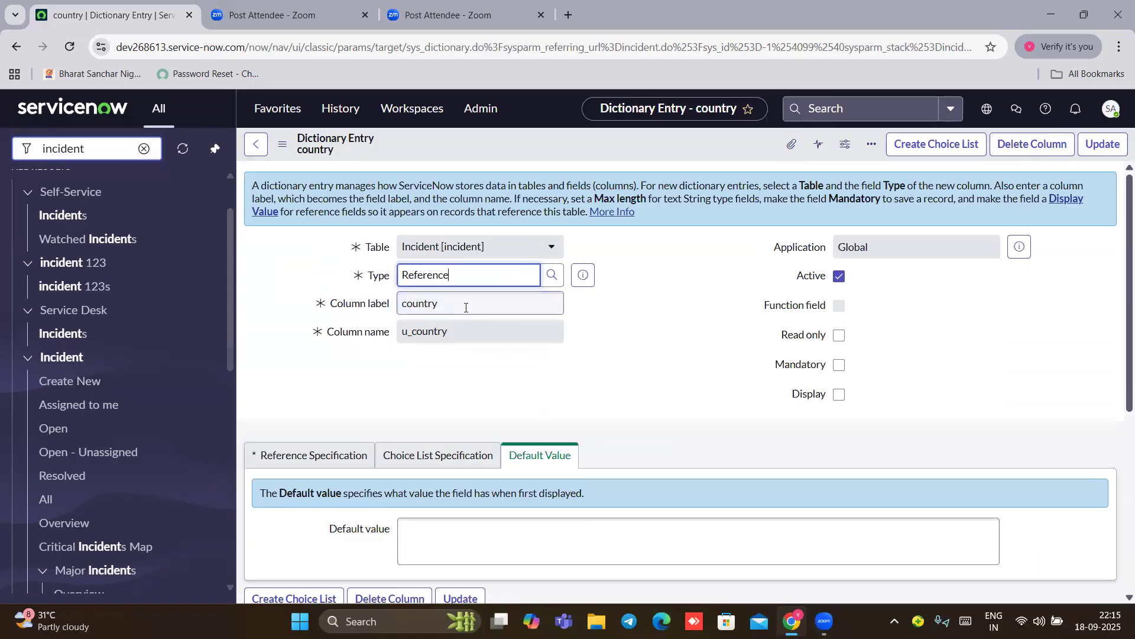
Step: Try to set the country field's type to core_country after a look at the list of field classes
left_click(550, 276)
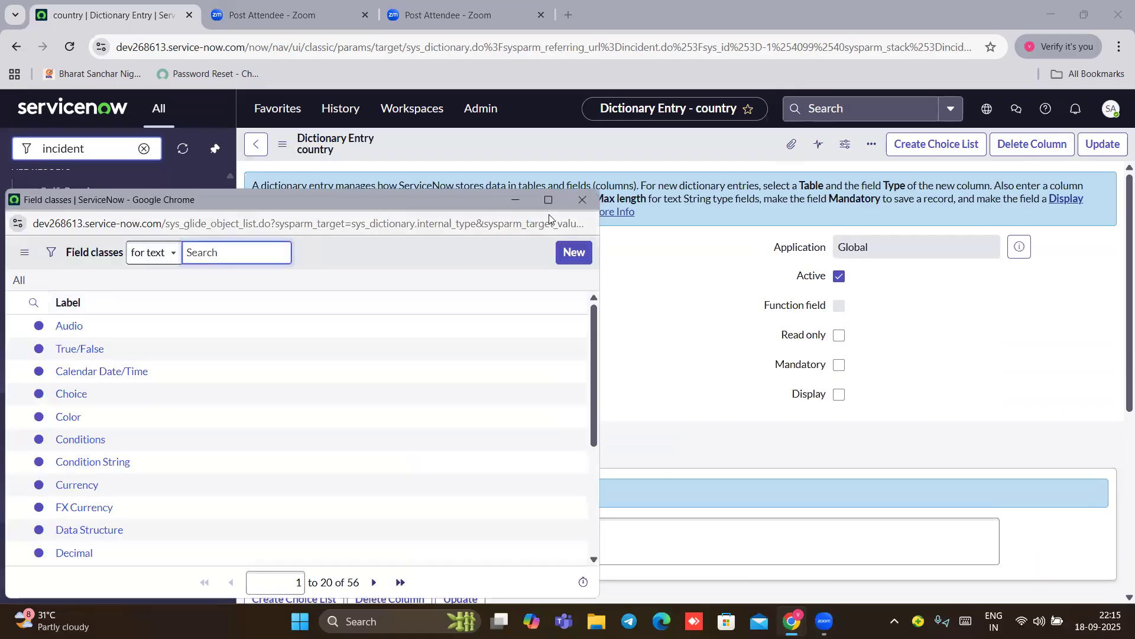
left_click(582, 199)
left_click(461, 273)
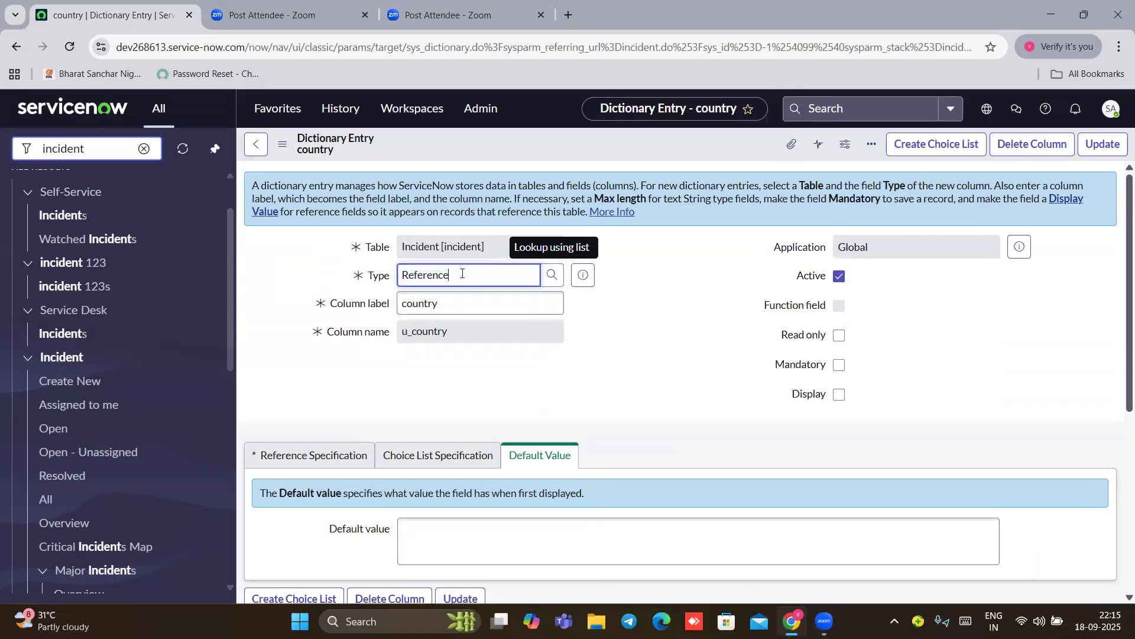
key("BackSpace")
key("BackSpace")
key("BackSpace")
key("BackSpace")
key("BackSpace")
key("BackSpace")
key("BackSpace")
key("BackSpace")
key("BackSpace")
type("c")
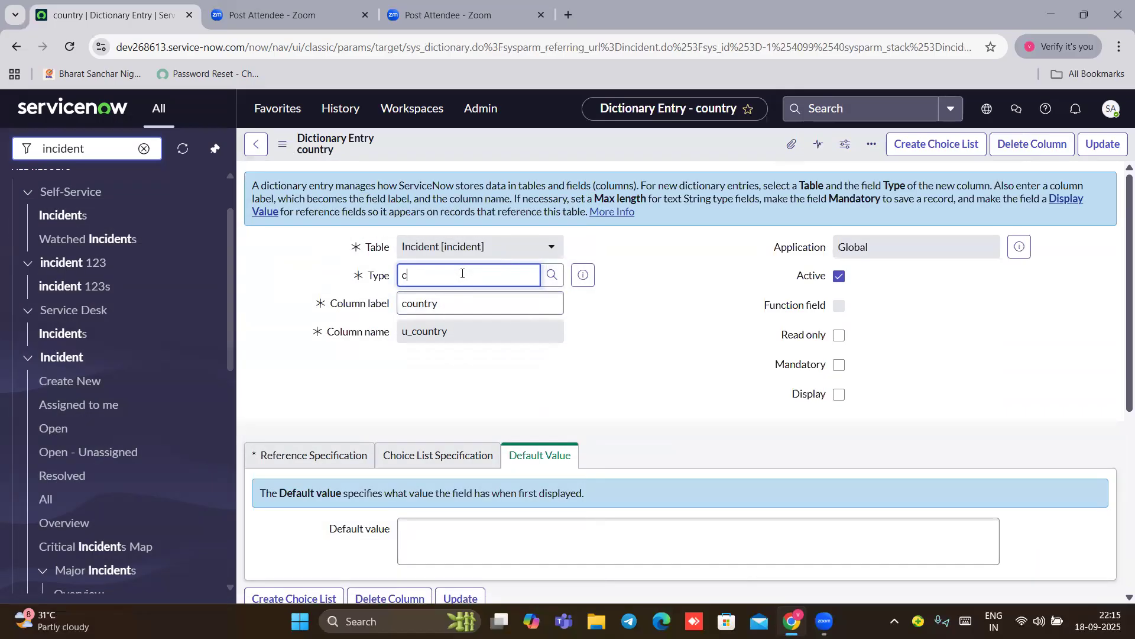
type("o")
key("BackSpace")
key("BackSpace")
key("ctrl+a")
key("BackSpace")
key("ctrl+a")
key("BackSpace")
type("ch")
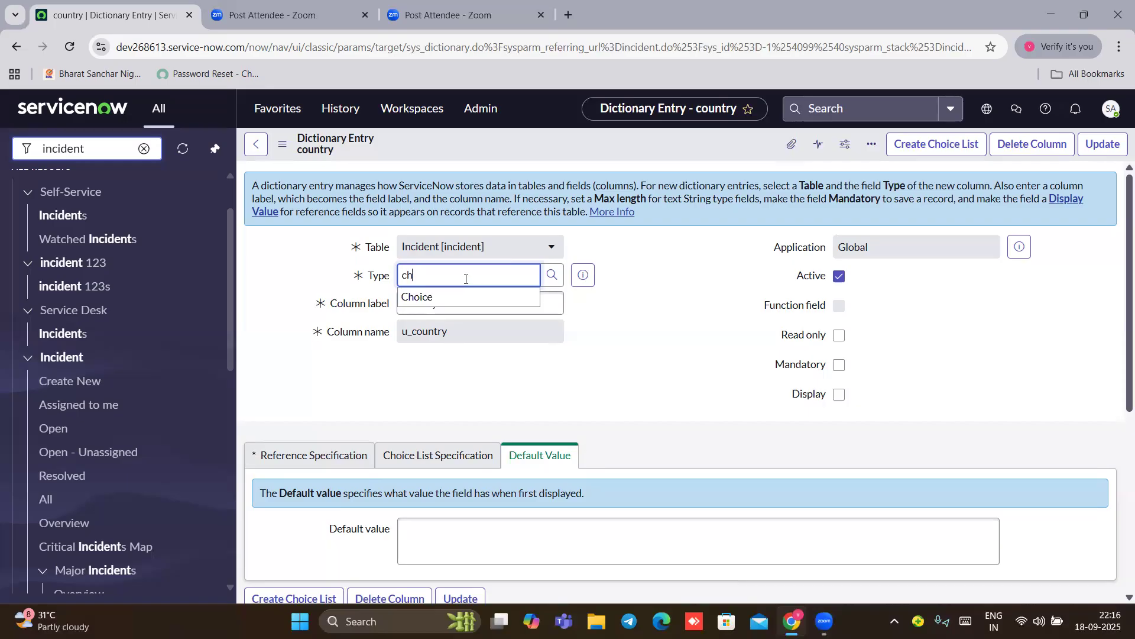
key("BackSpace")
type("ore")
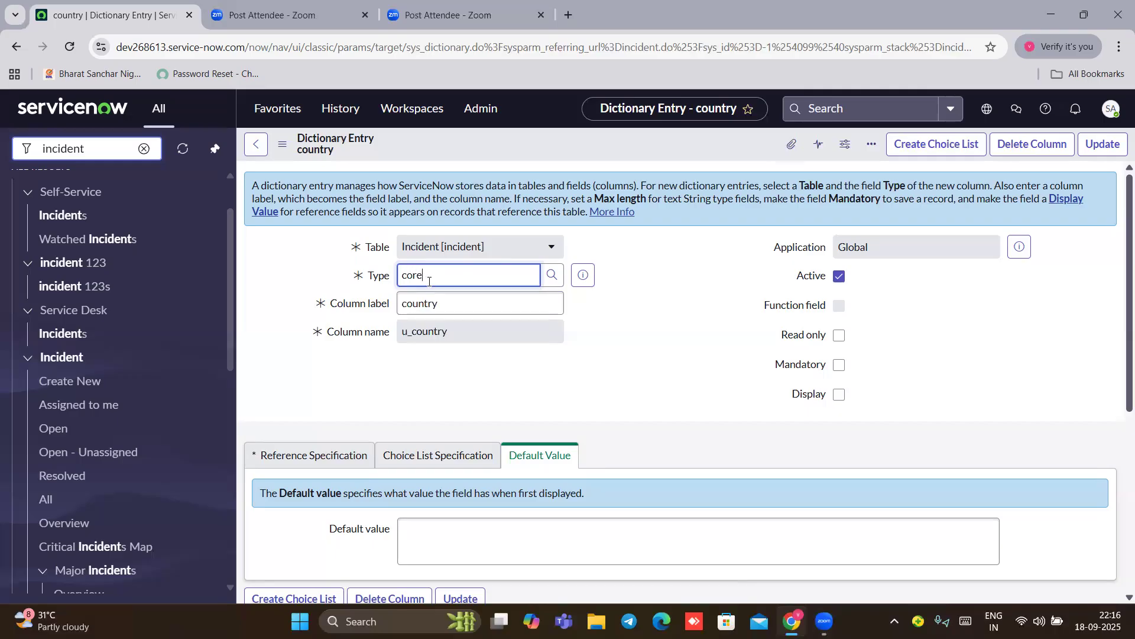
type("_country")
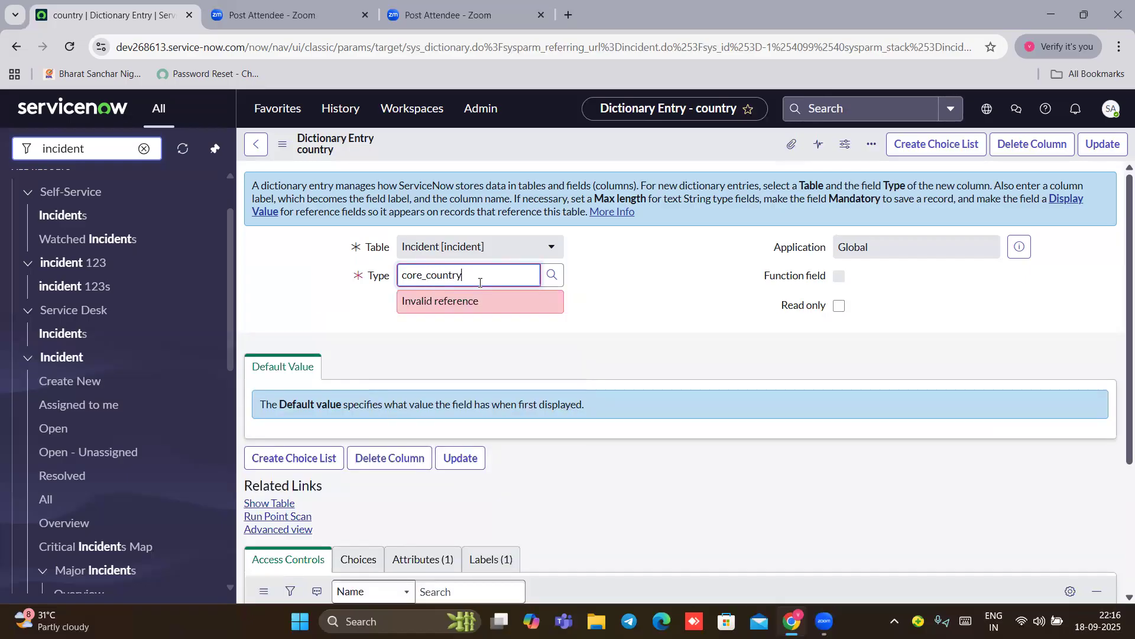
Step: Clear the country field's type, consult the field classes list again, and try Core__country as the type
key("BackSpace")
key("BackSpace")
key("BackSpace")
key("BackSpace")
key("BackSpace")
key("BackSpace")
key("BackSpace")
key("BackSpace")
key("BackSpace")
key("BackSpace")
key("BackSpace")
key("BackSpace")
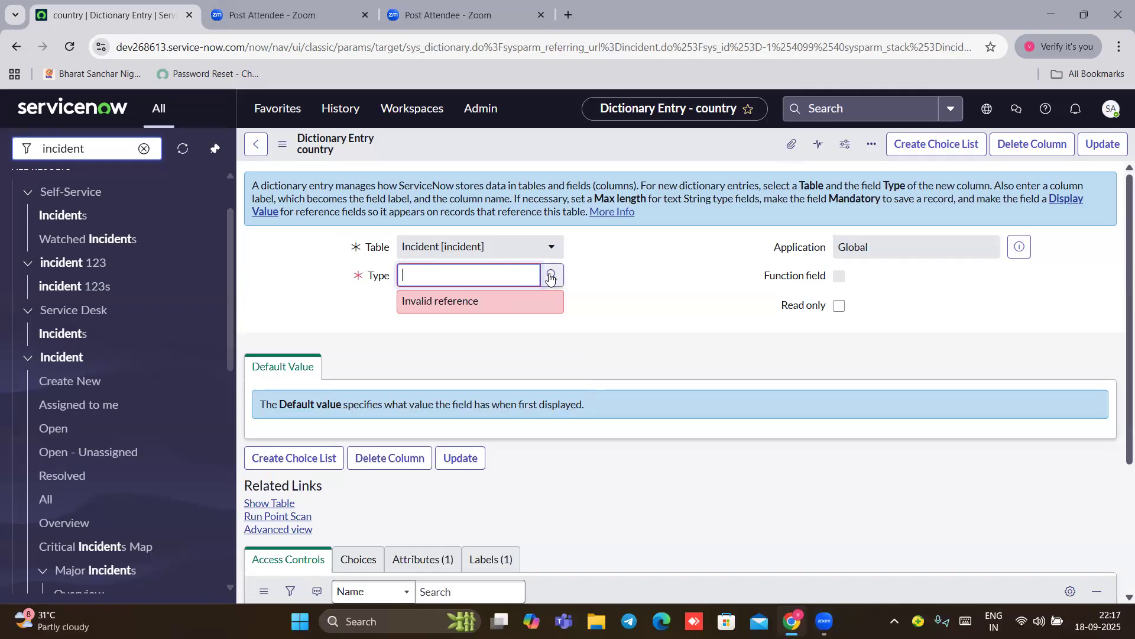
left_click(551, 274)
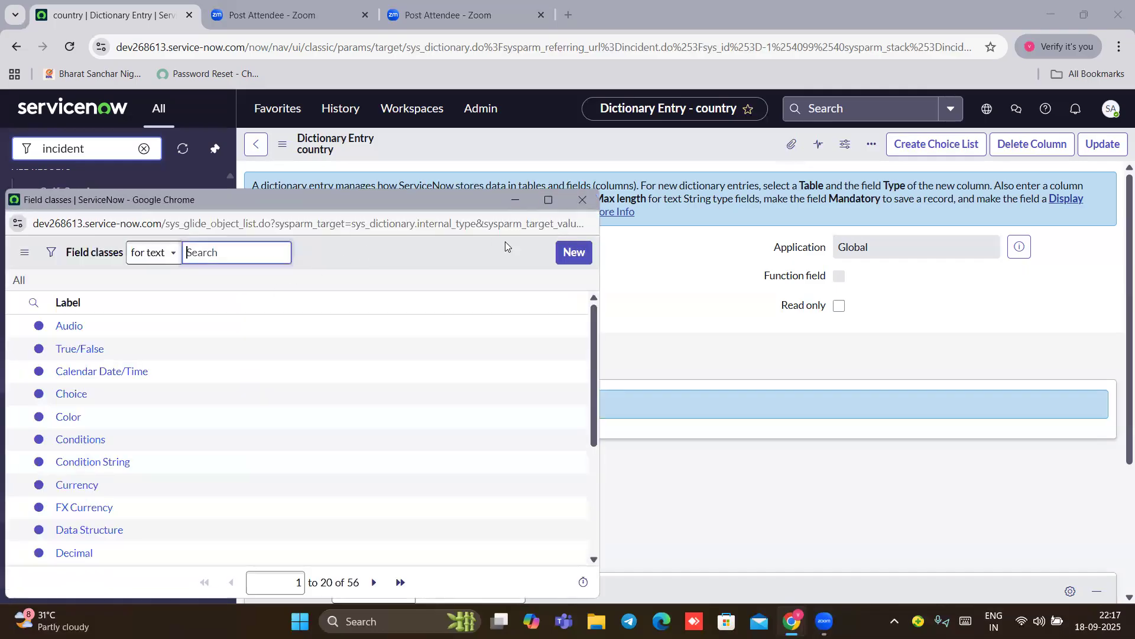
left_click(577, 197)
left_click(417, 273)
type("Co")
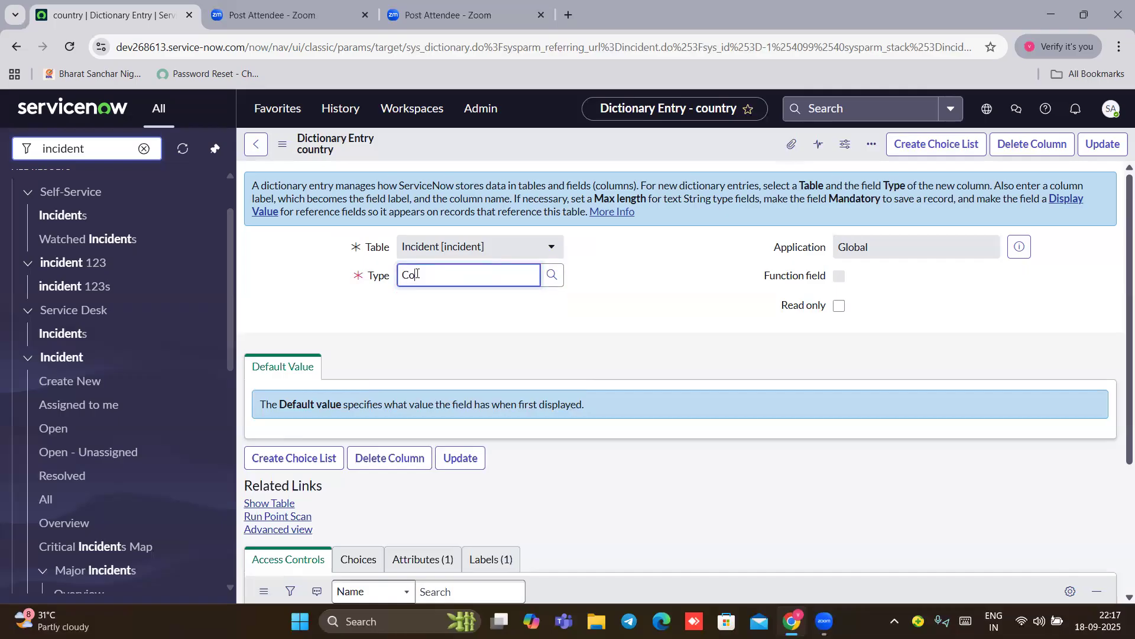
type("de_country")
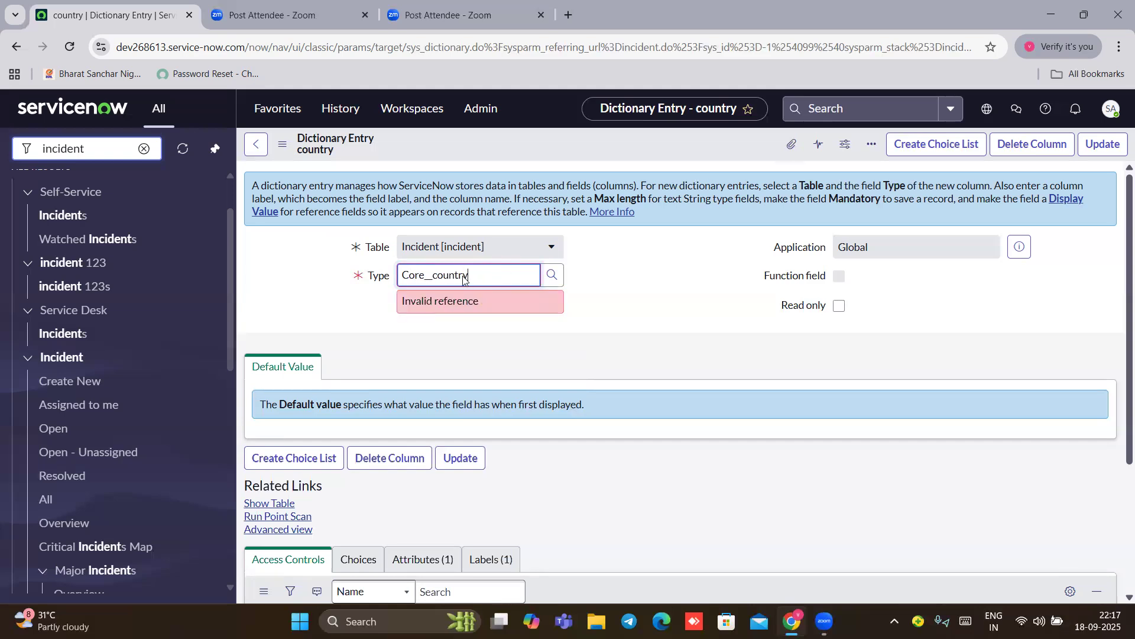
Step: Replace the Core__country entry in the country field's type with Reference
key("BackSpace")
key("BackSpace")
key("BackSpace")
key("BackSpace")
key("BackSpace")
key("BackSpace")
key("BackSpace")
key("BackSpace")
key("BackSpace")
key("BackSpace")
key("BackSpace")
key("BackSpace")
type("reference")
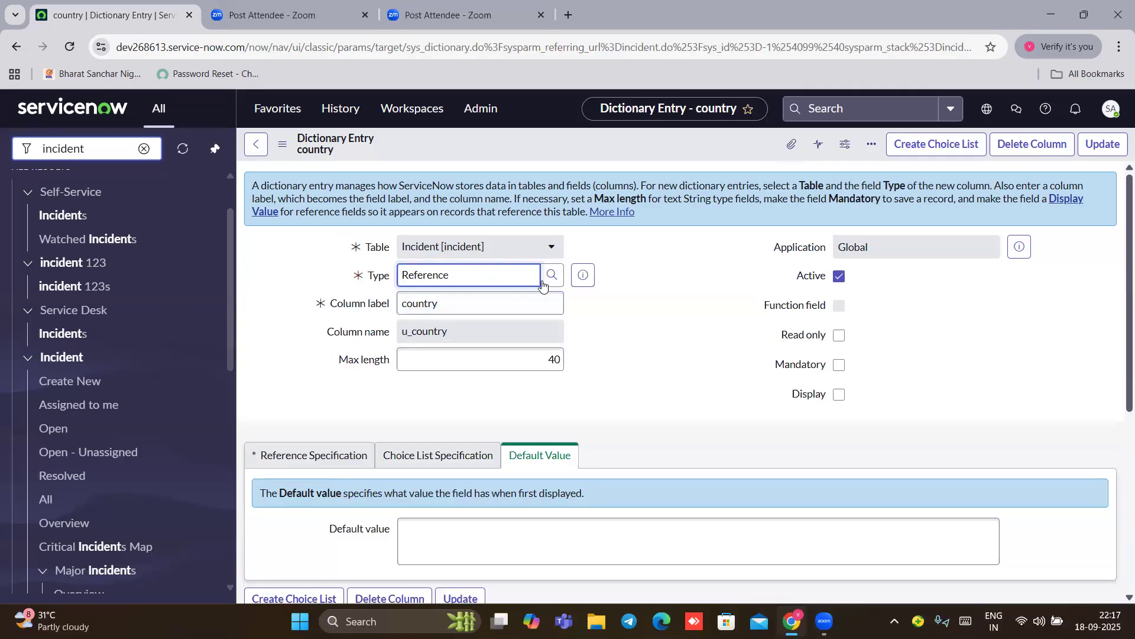
Step: Try to replace the country field's Reference type with core_county
key("BackSpace")
key("BackSpace")
key("BackSpace")
key("BackSpace")
key("BackSpace")
key("BackSpace")
key("BackSpace")
key("BackSpace")
type("core")
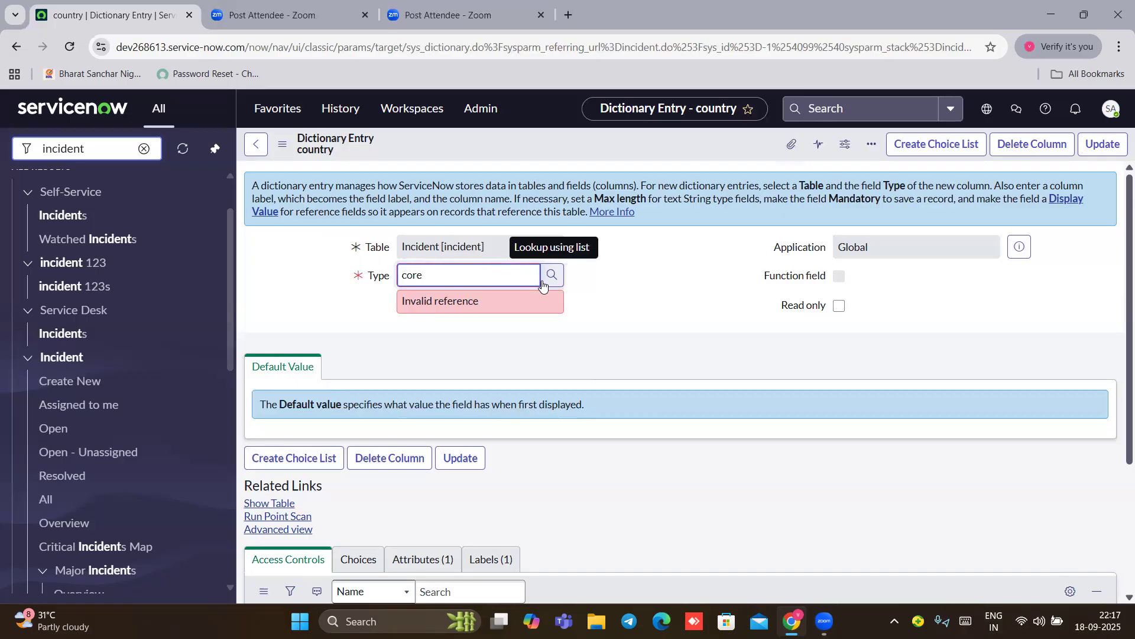
type("_county=")
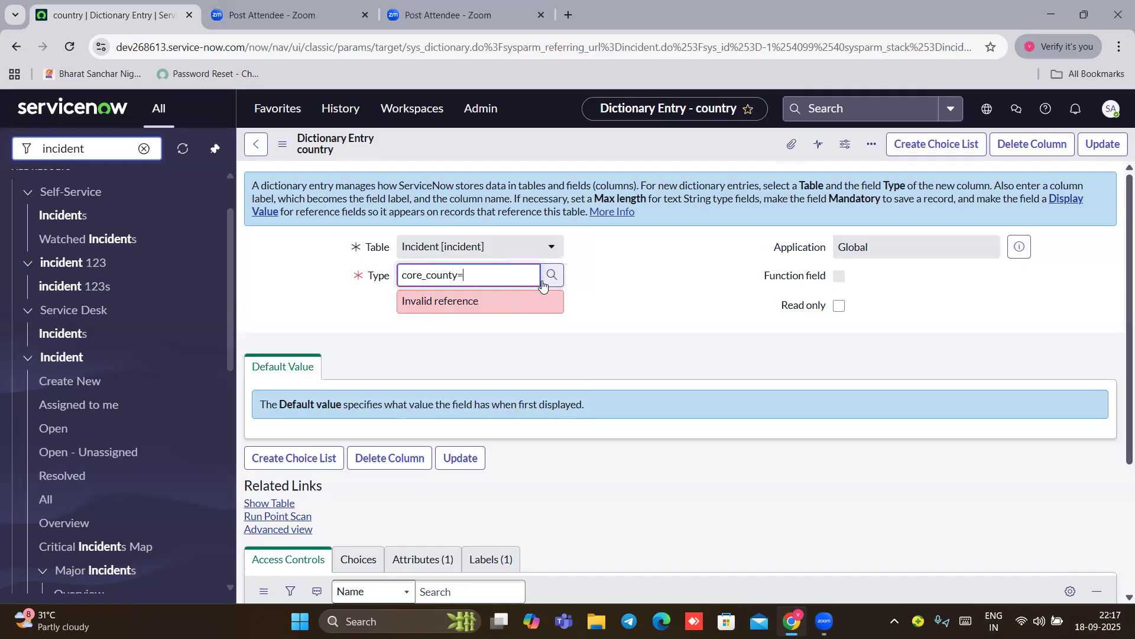
key("BackSpace")
key("BackSpace")
key("BackSpace")
type("tr")
key("BackSpace")
type("y")
Step: Clear the core_county entry and set the country field's type back to Reference
key("BackSpace")
key("BackSpace")
key("BackSpace")
key("BackSpace")
key("BackSpace")
key("BackSpace")
key("BackSpace")
key("BackSpace")
key("BackSpace")
key("BackSpace")
key("BackSpace")
type("refe")
key("Return")
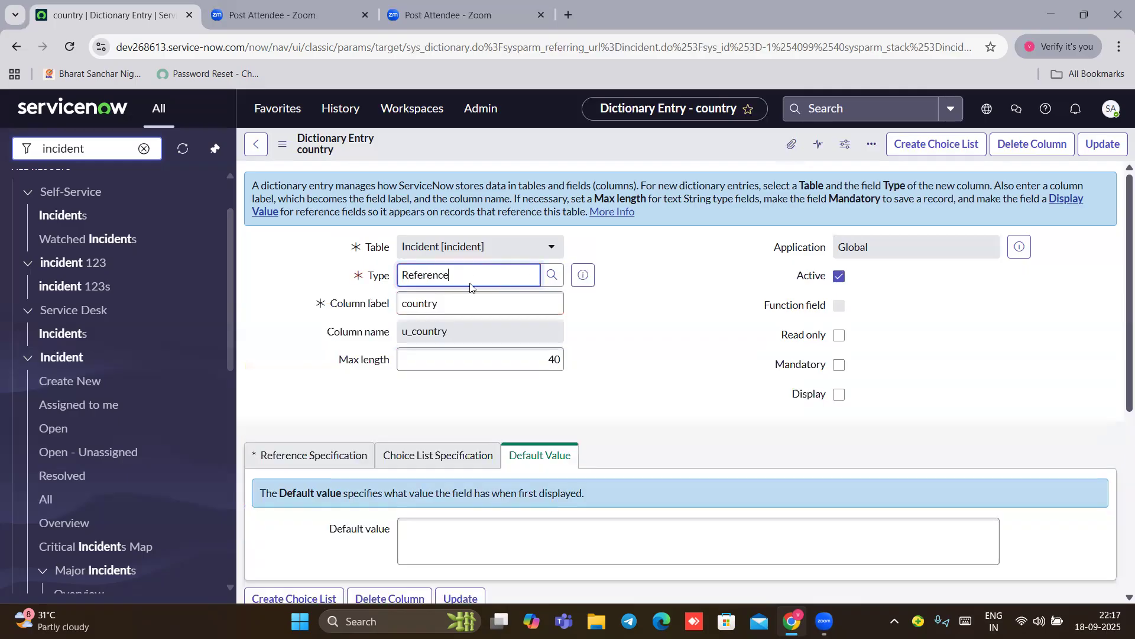
Step: Consult the field classes list and preview the record details of the country field's Reference type
left_click(552, 280)
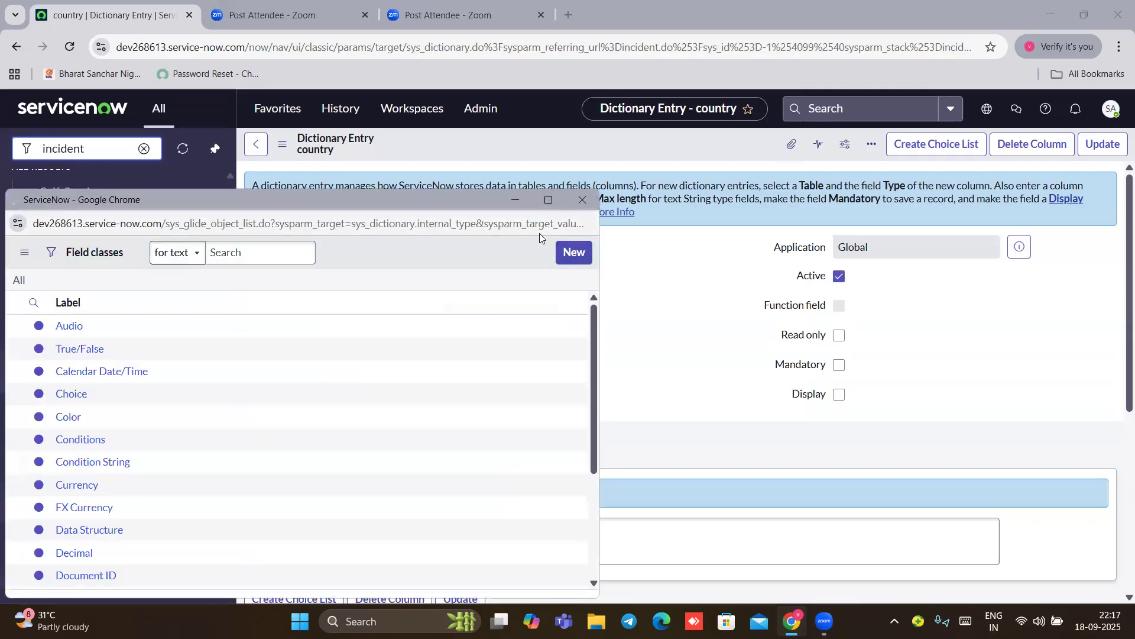
left_click(583, 200)
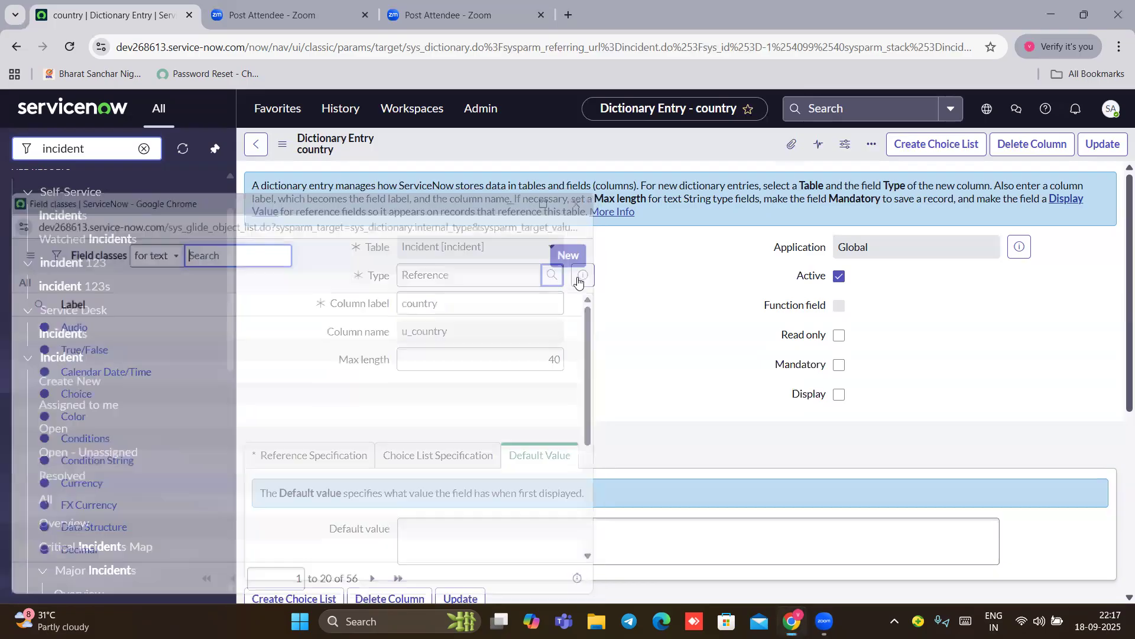
left_click(582, 275)
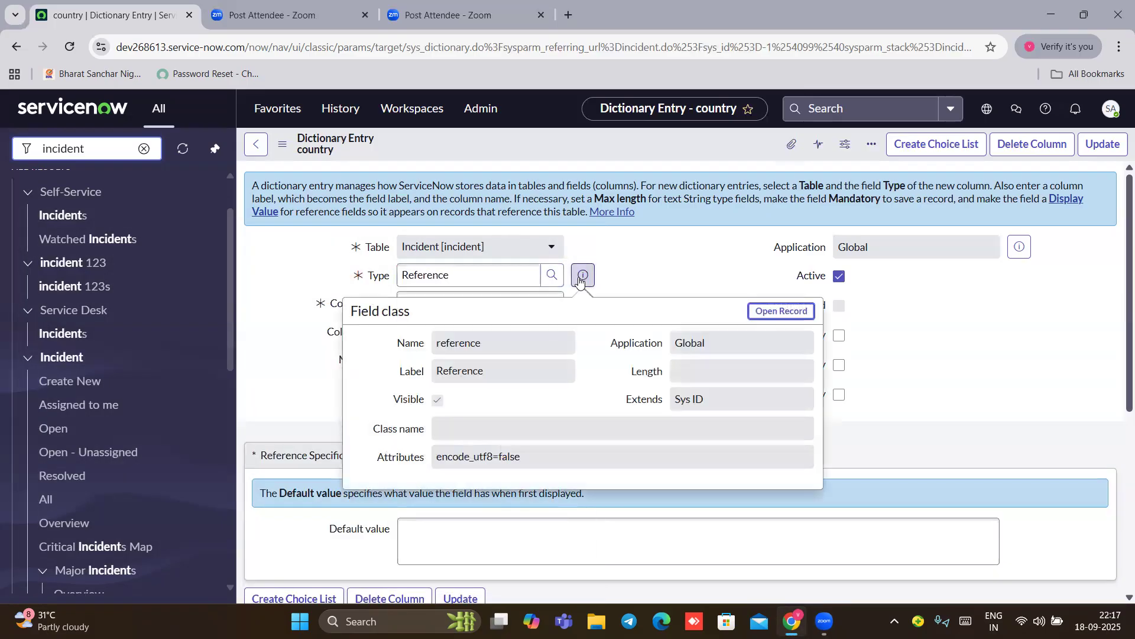
left_click(645, 263)
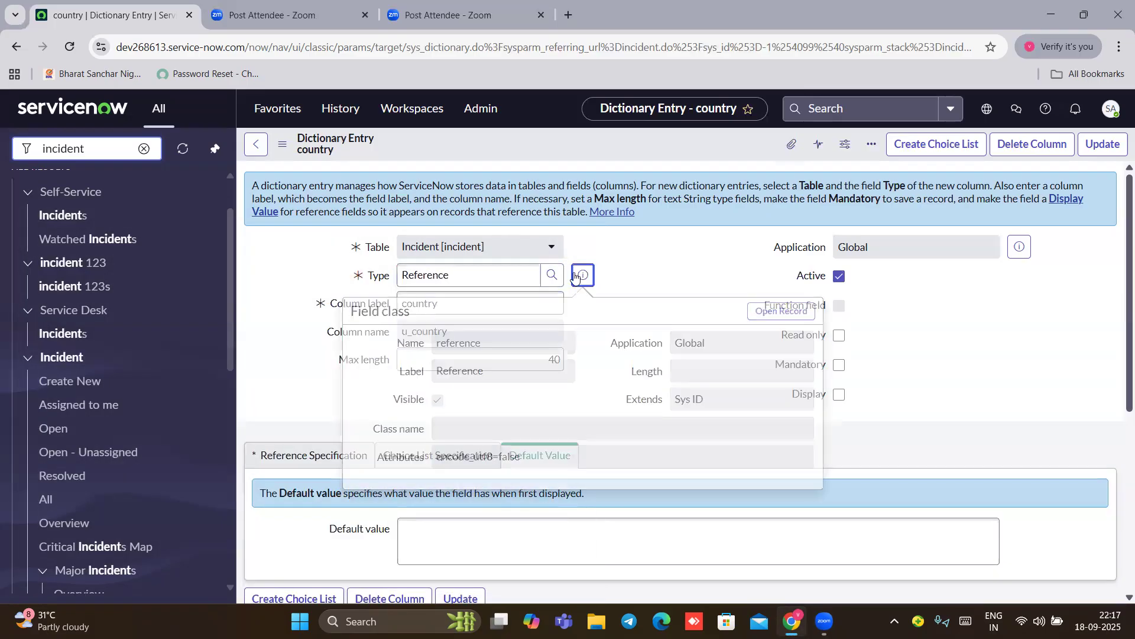
left_click(464, 279)
left_click(427, 305)
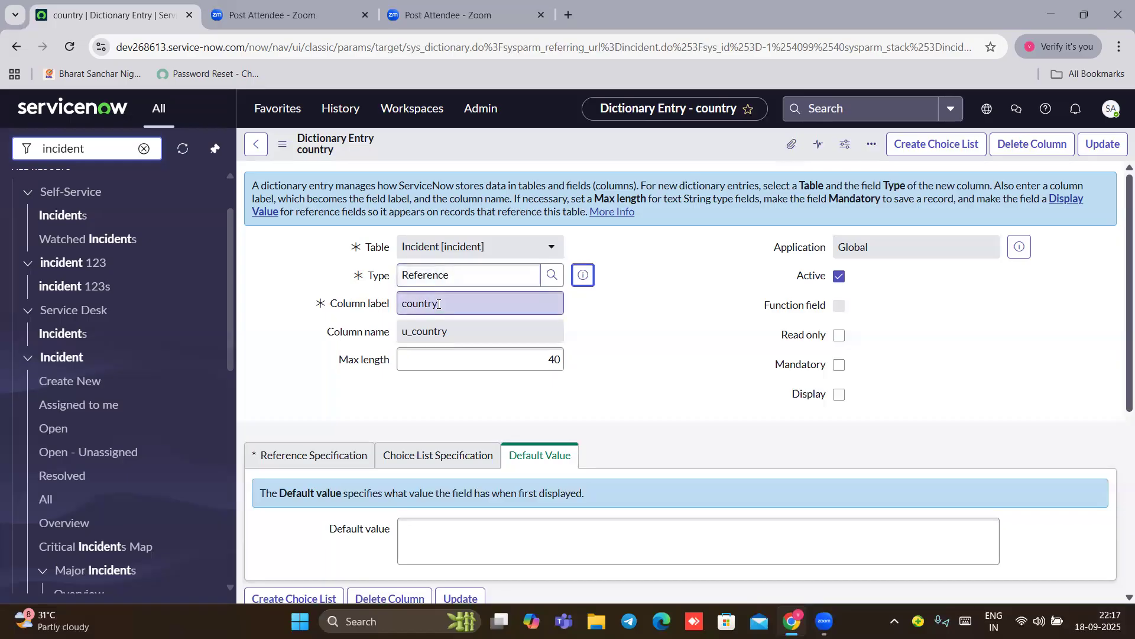
Step: Try to replace the country field's Reference type with an entry starting with core
left_click(454, 275)
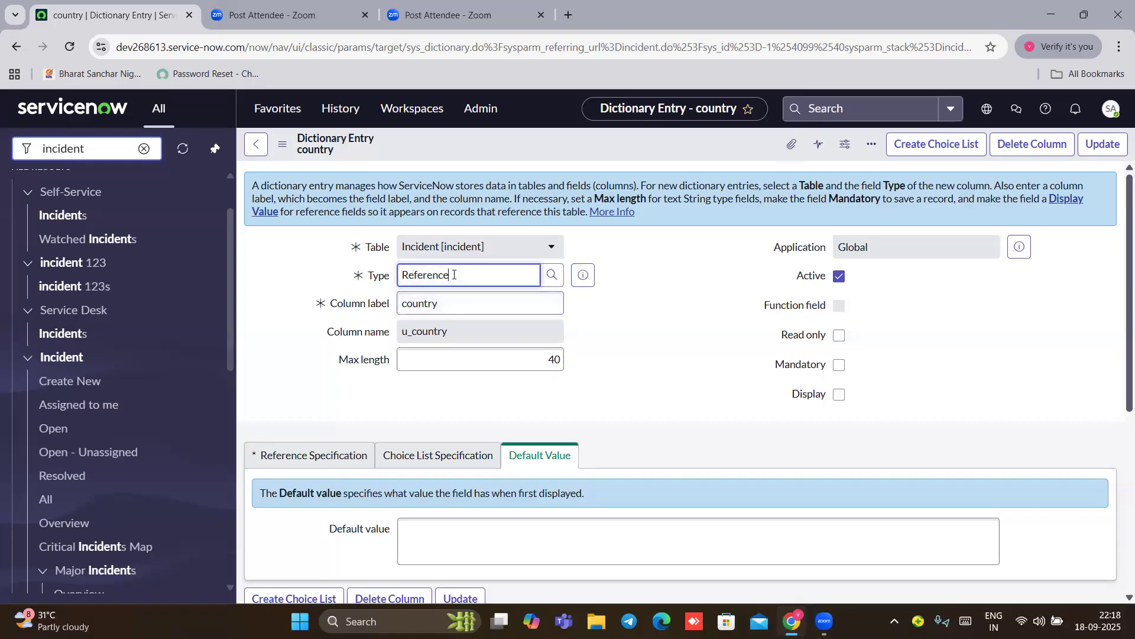
key("BackSpace")
key("BackSpace")
key("BackSpace")
key("BackSpace")
key("BackSpace")
key("BackSpace")
key("BackSpace")
key("BackSpace")
key("BackSpace")
type("co")
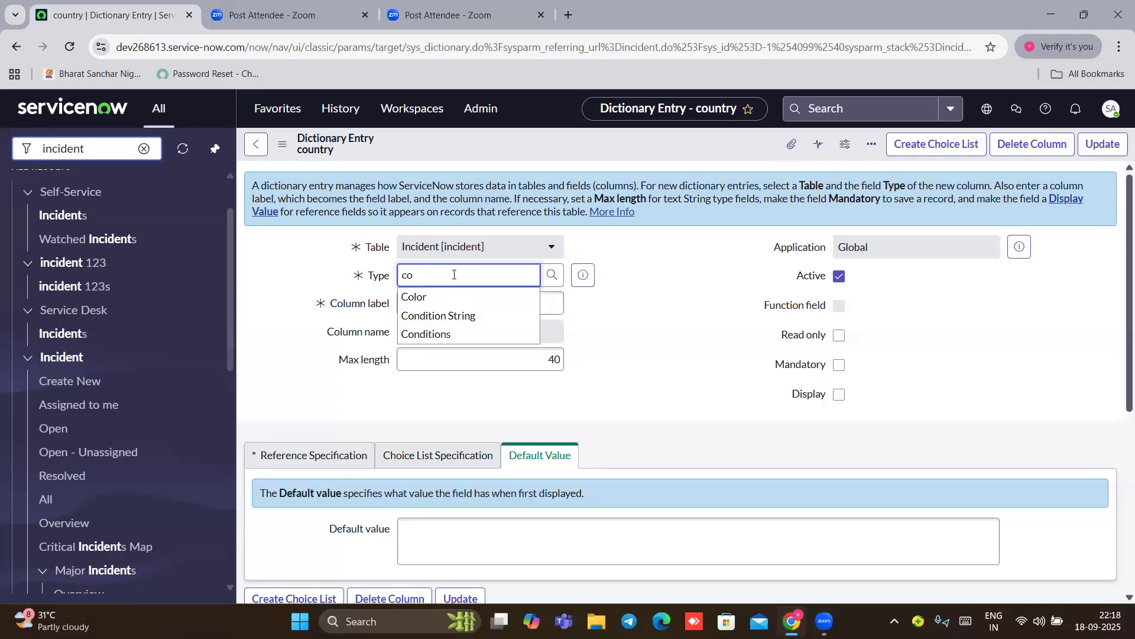
type("re")
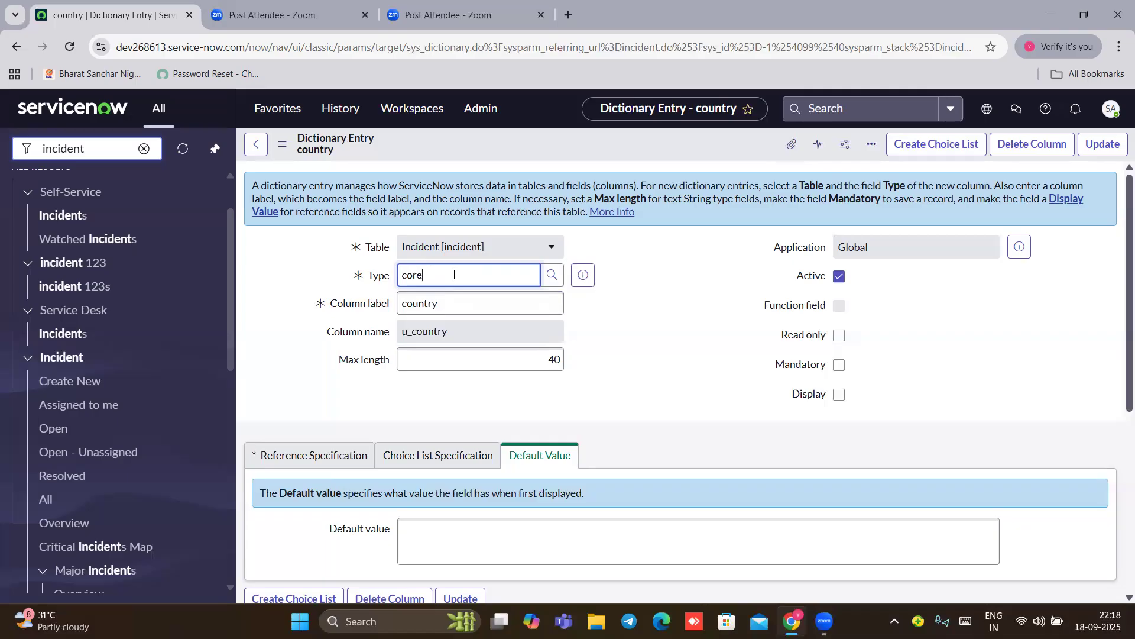
key("BackSpace")
key("BackSpace")
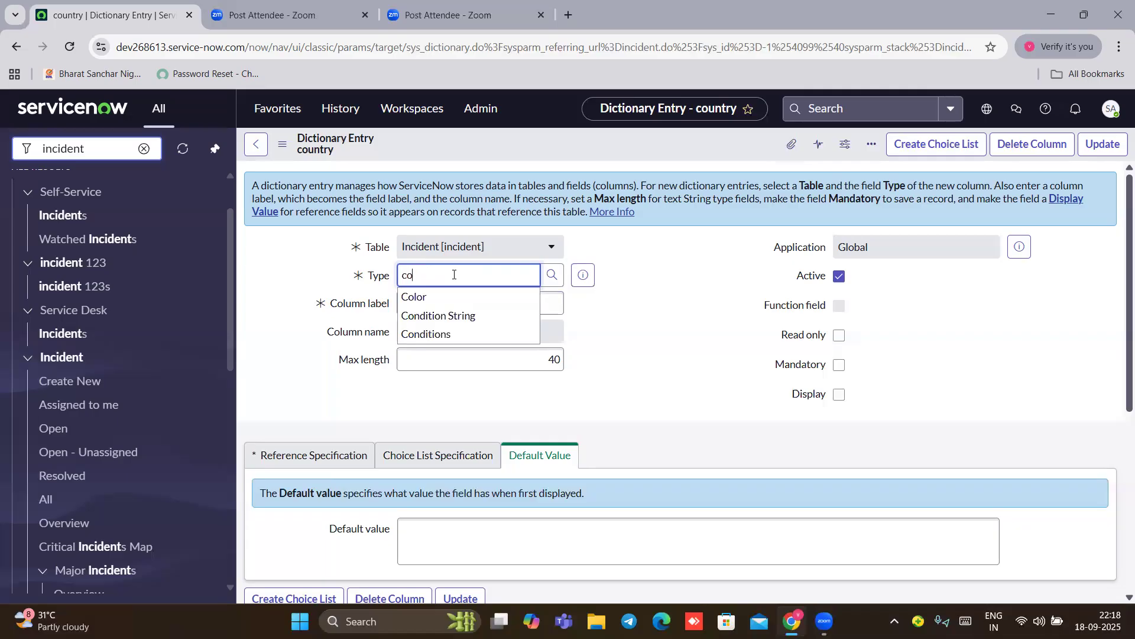
type("r")
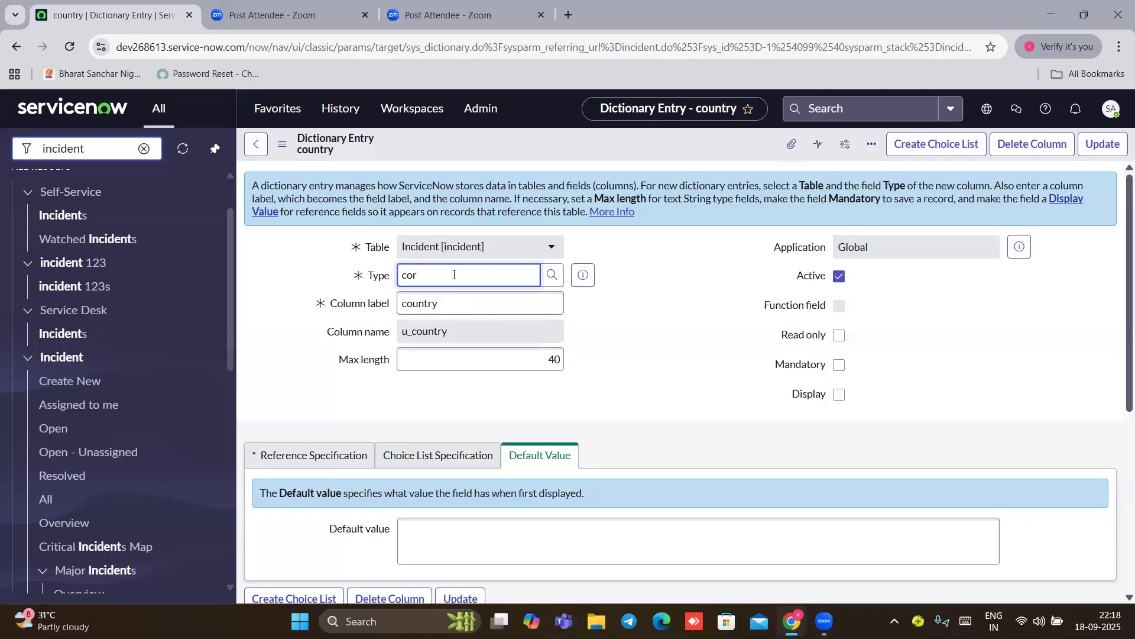
key("BackSpace")
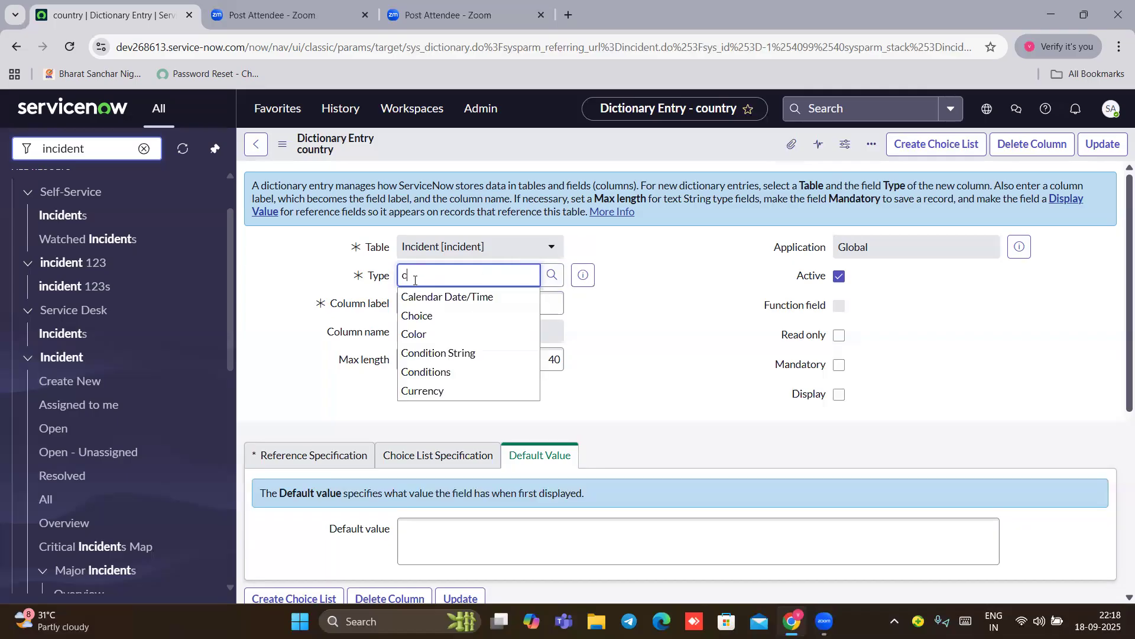
Step: Clear the partial core entry and select Reference as the country field's type again
key("BackSpace")
type("refe")
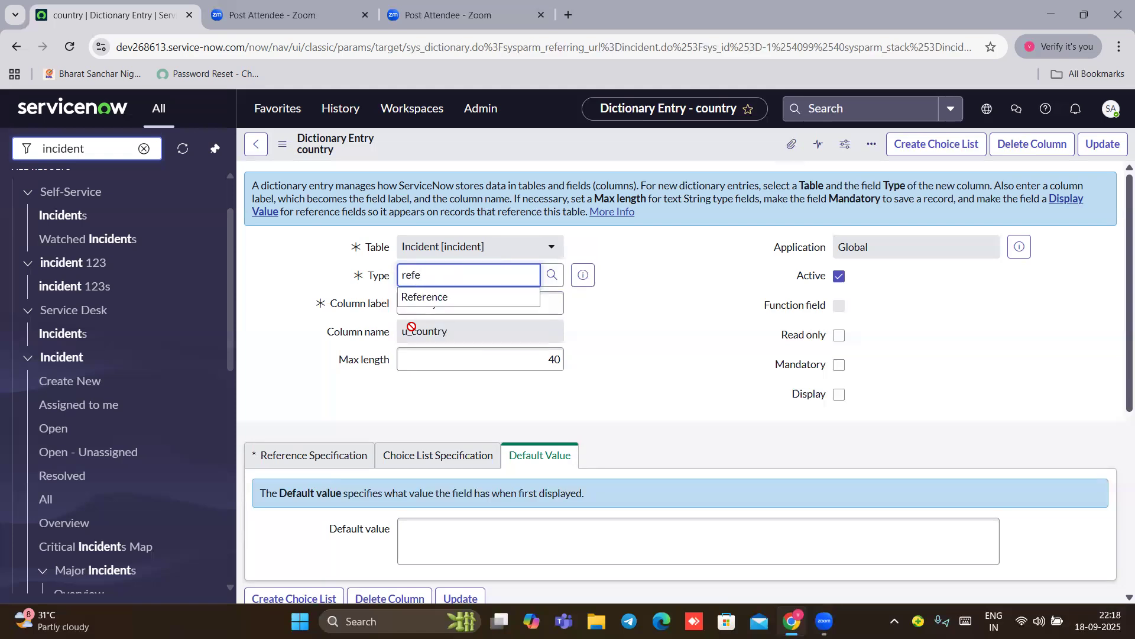
left_click(436, 300)
left_click(450, 307)
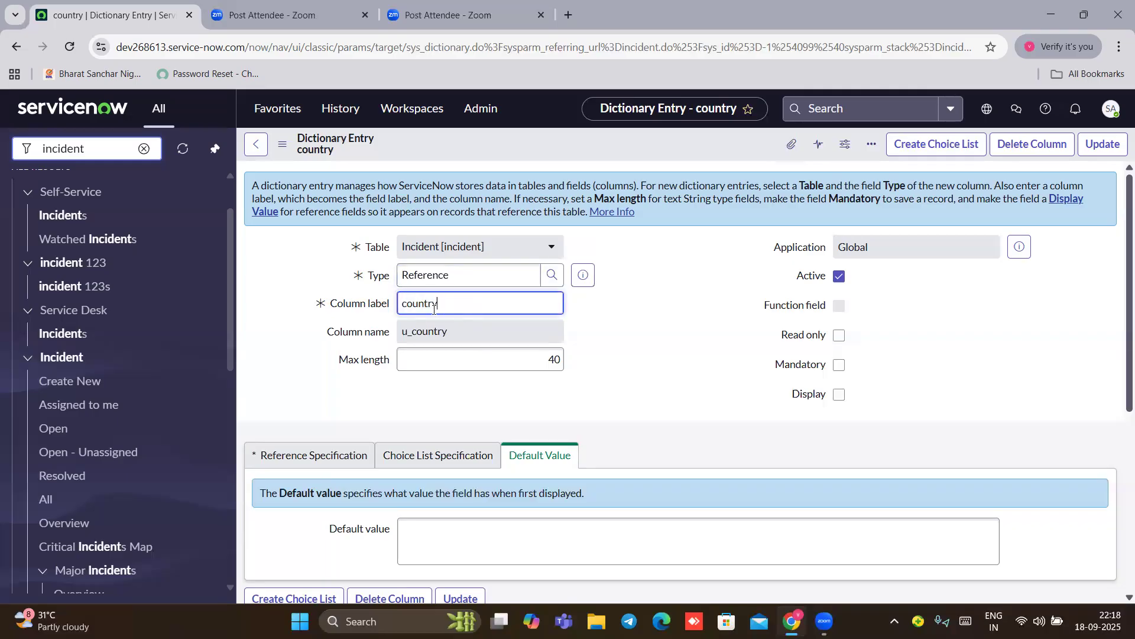
Step: Change the country field's type to Choice and save the dictionary entry
left_click(472, 280)
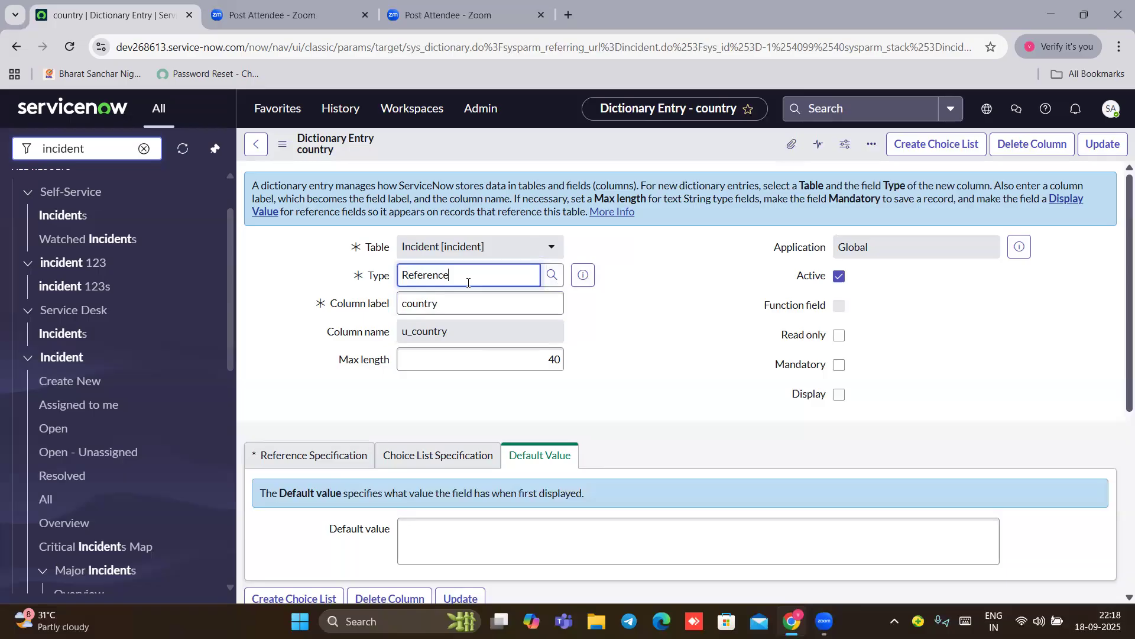
key("BackSpace")
key("BackSpace")
key("BackSpace")
key("BackSpace")
key("BackSpace")
key("BackSpace")
key("BackSpace")
key("BackSpace")
key("BackSpace")
type("cho")
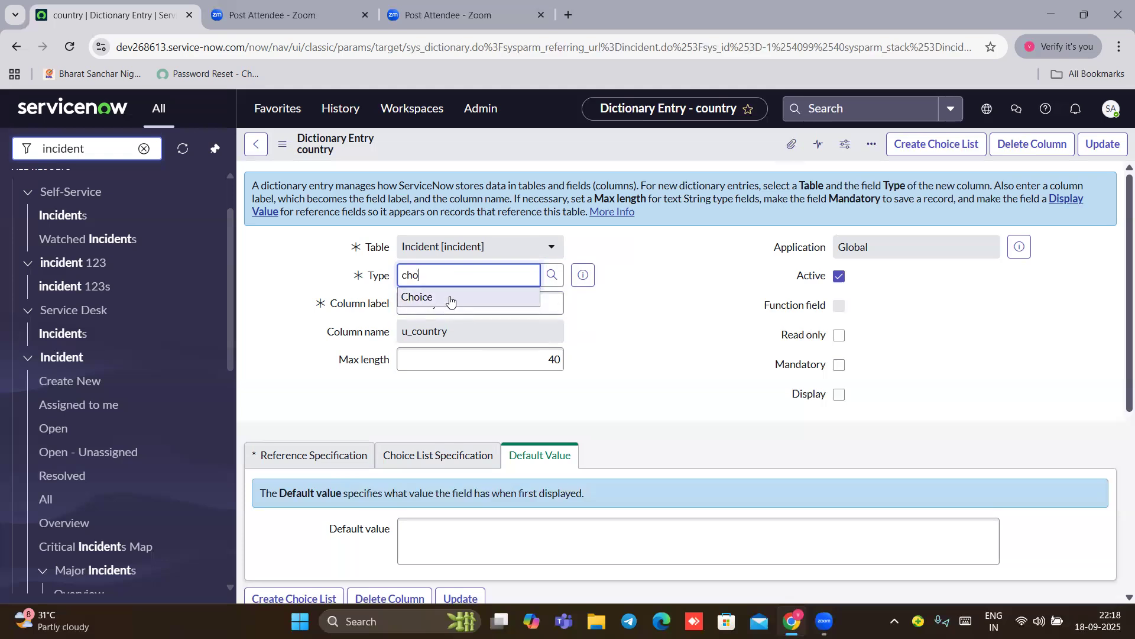
left_click(450, 297)
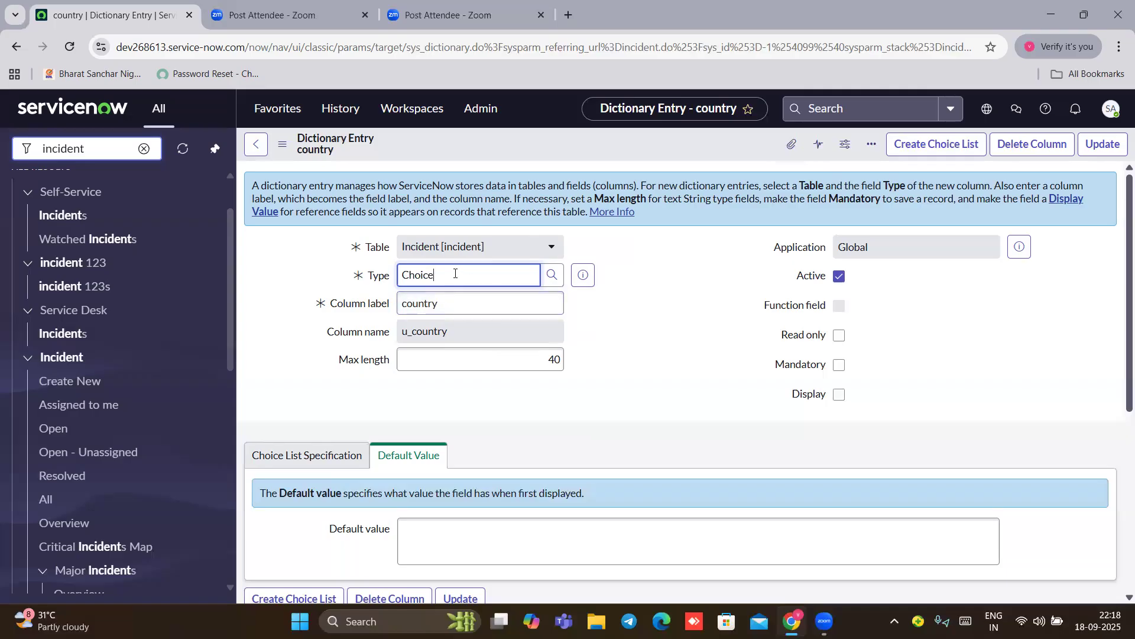
left_click(1101, 144)
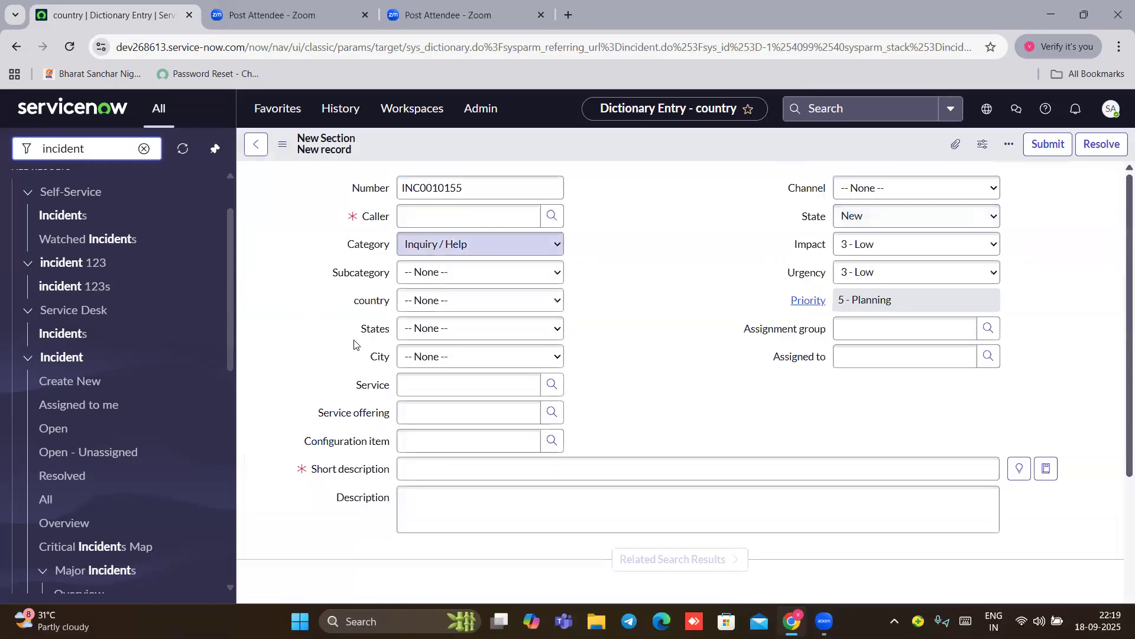
Step: Check the country field's options on the new incident form and reopen its dictionary entry
left_click(419, 303)
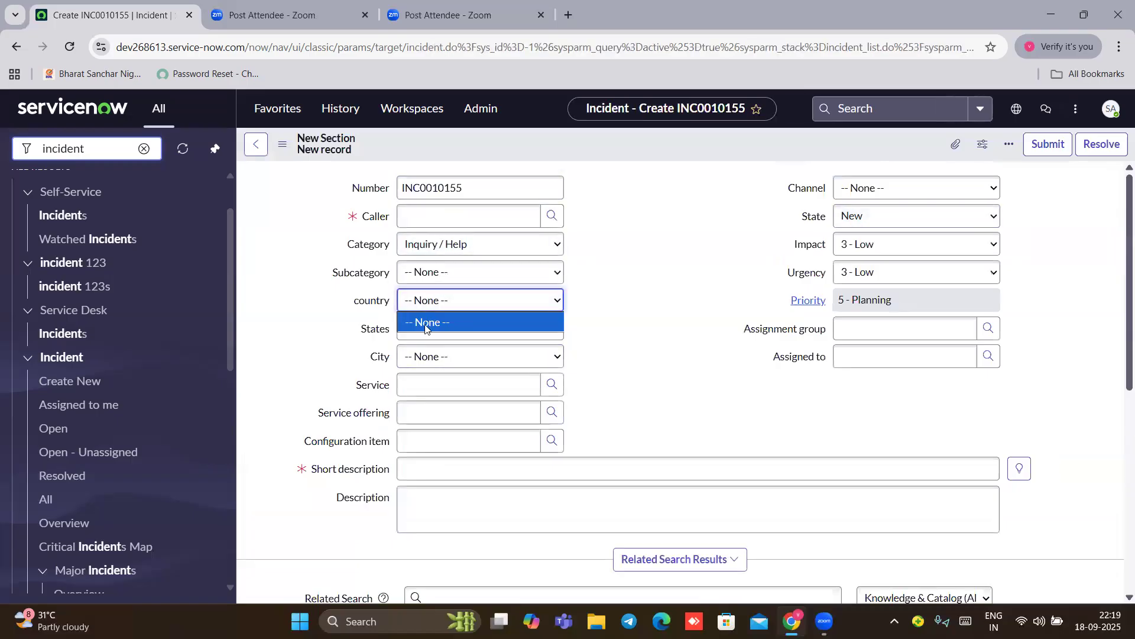
left_click(365, 305)
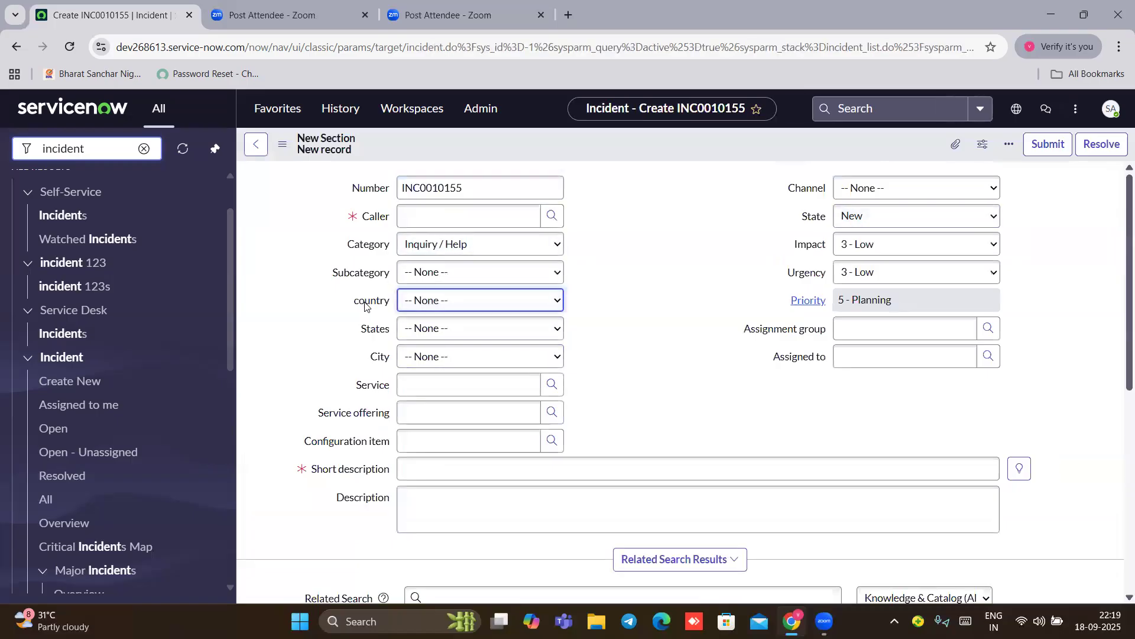
right_click(366, 304)
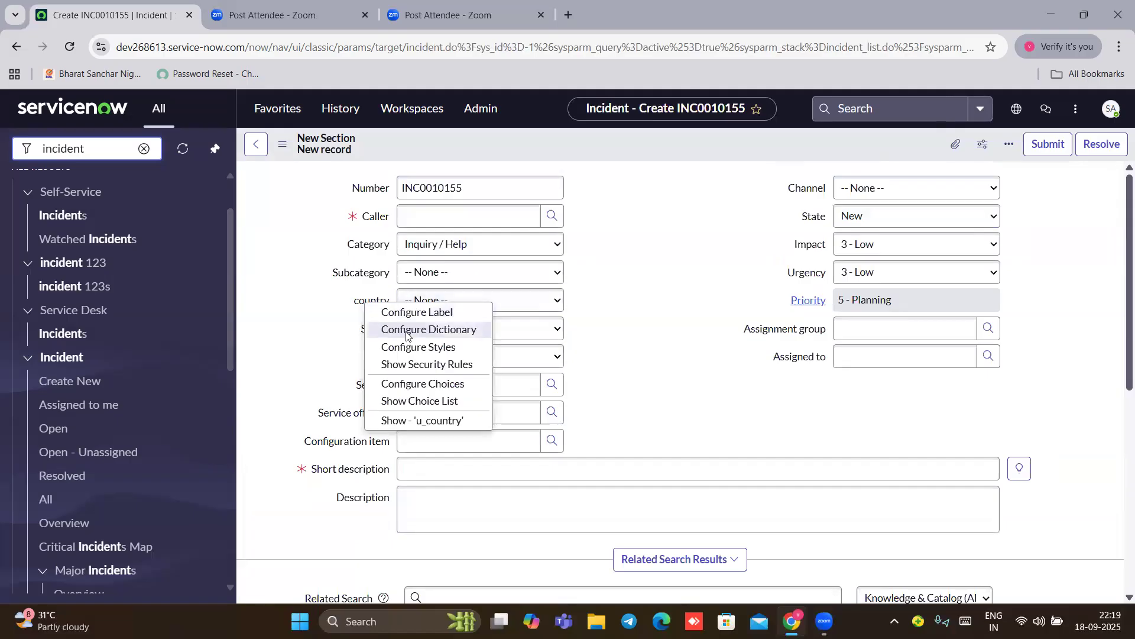
left_click(407, 329)
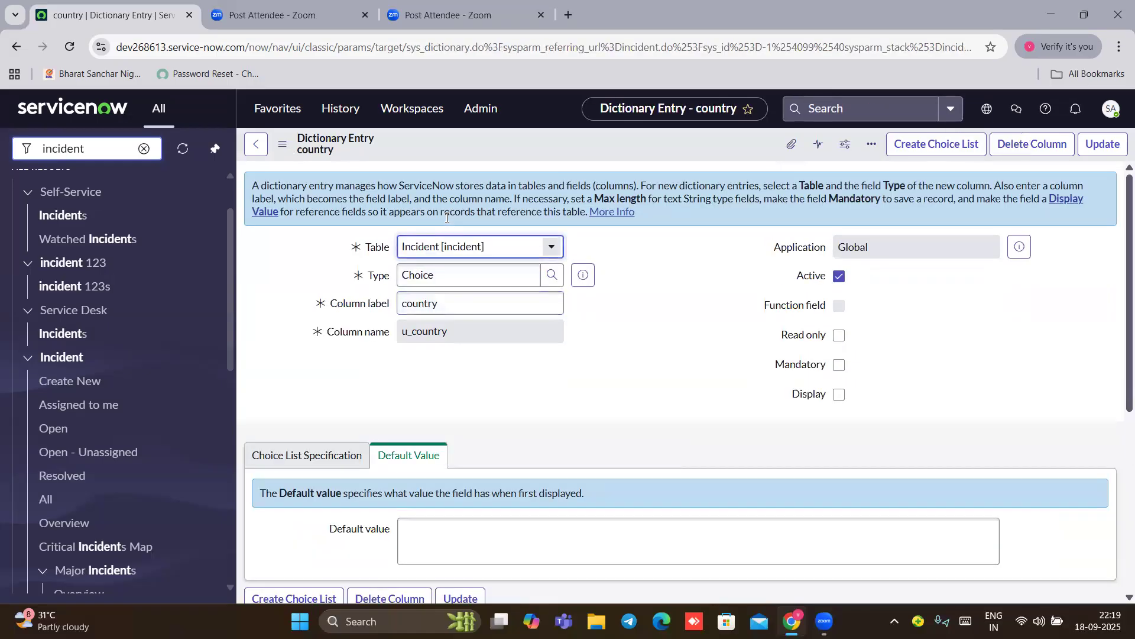
Step: Browse the field classes available for the country field's type, closing the list without choosing one
left_click(470, 269)
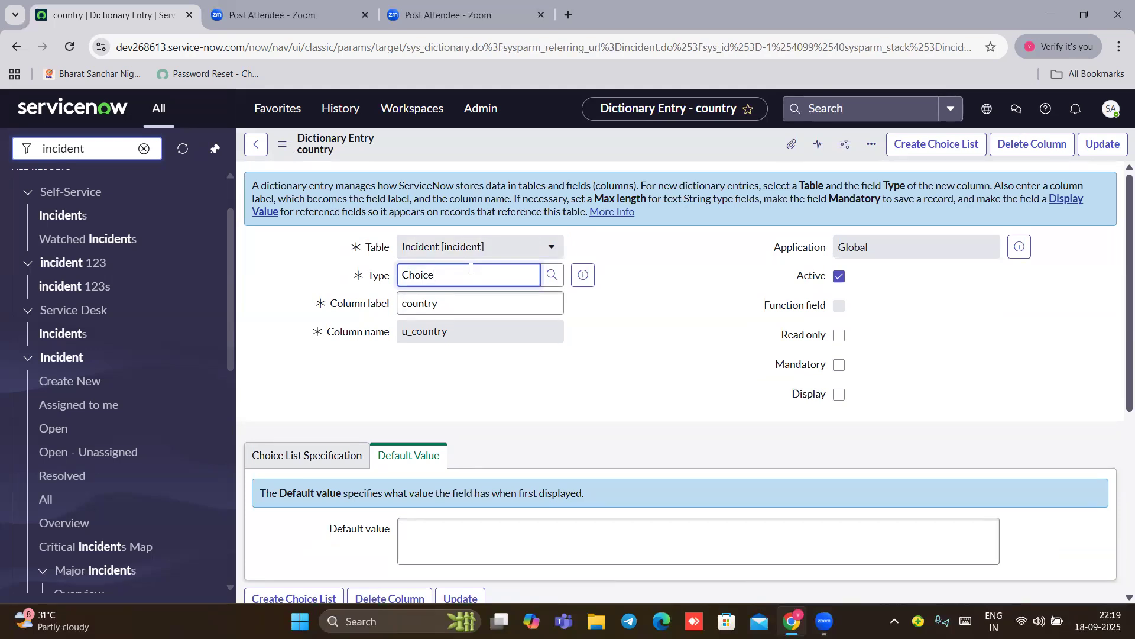
left_click(551, 274)
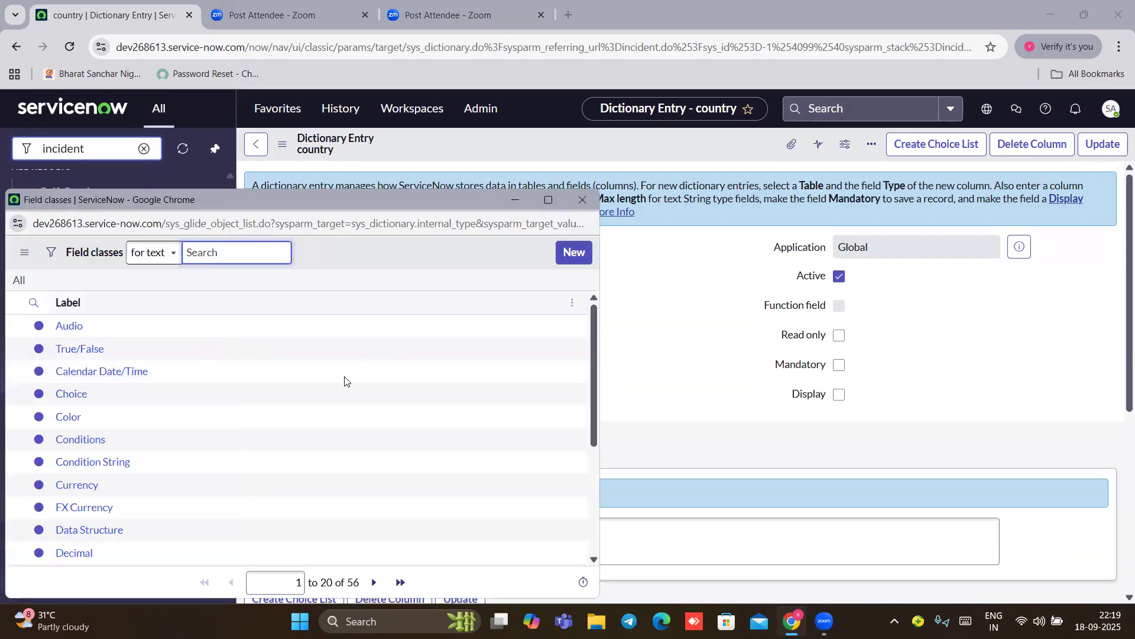
scroll(342, 379, "down", 2)
scroll(340, 380, "down", 2)
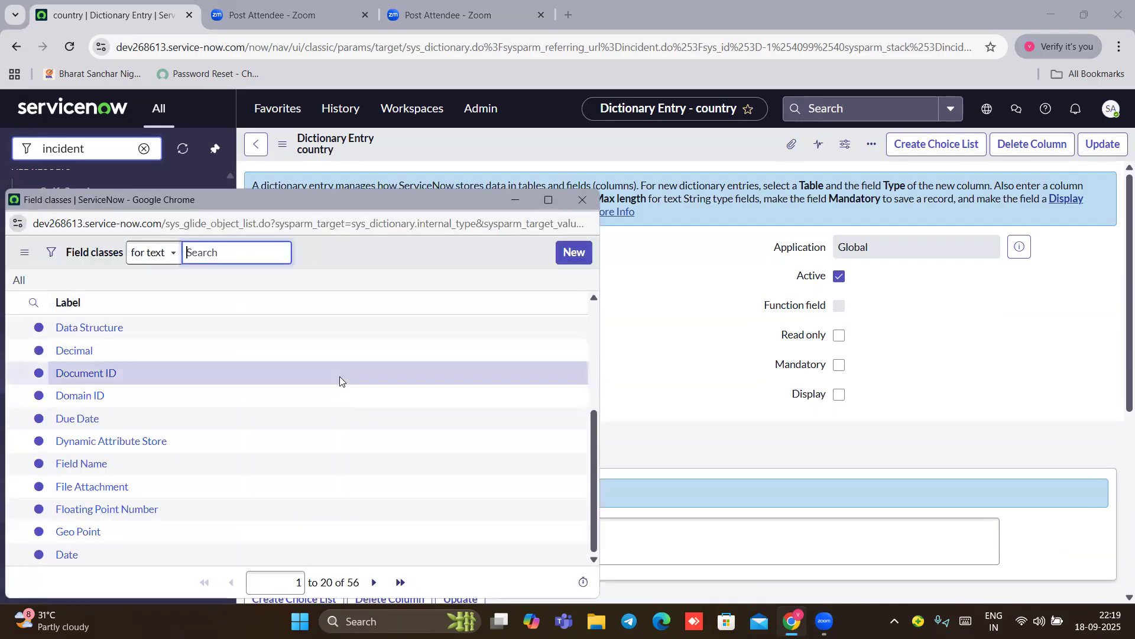
left_click(582, 200)
Step: Replace the country field's Choice type with Reference
left_click(438, 275)
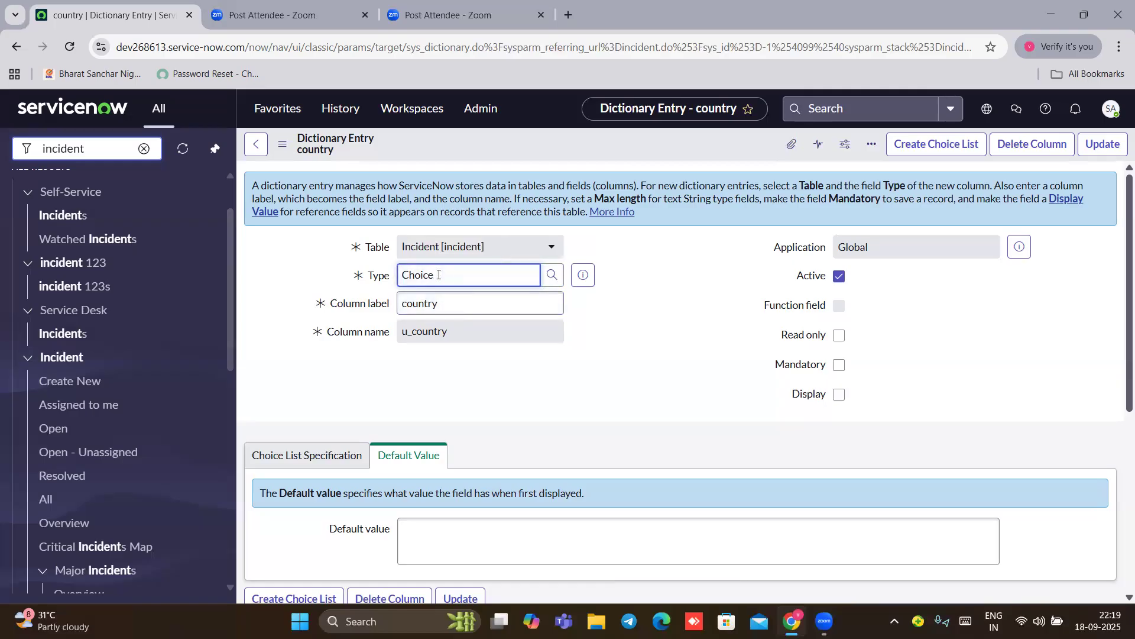
key("BackSpace")
key("BackSpace")
key("BackSpace")
key("BackSpace")
key("BackSpace")
type("core")
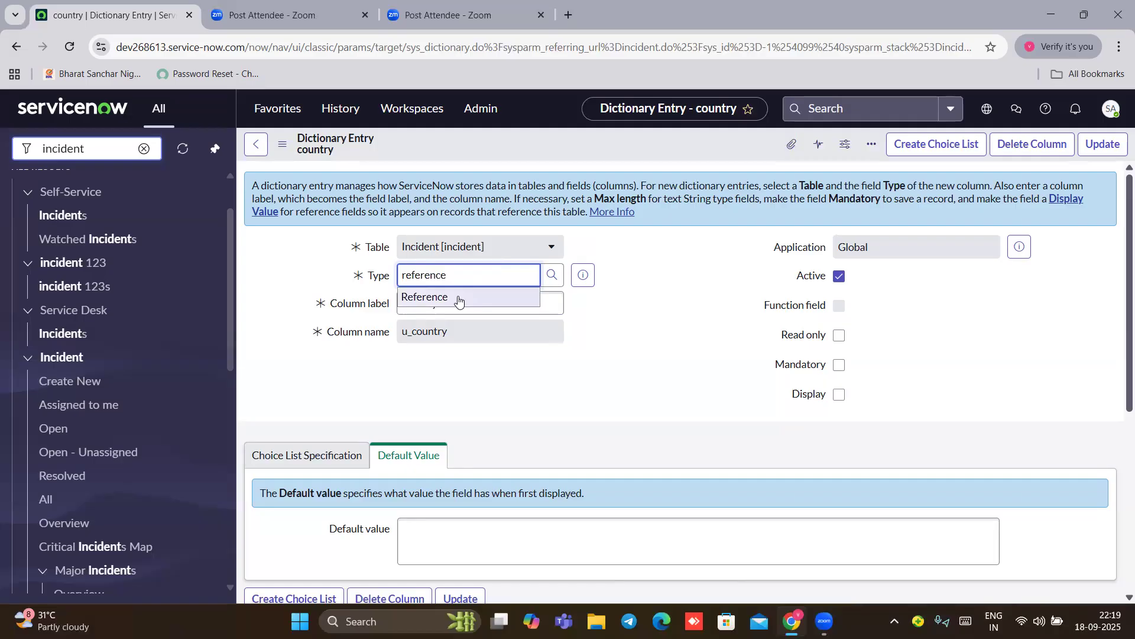
left_click(458, 297)
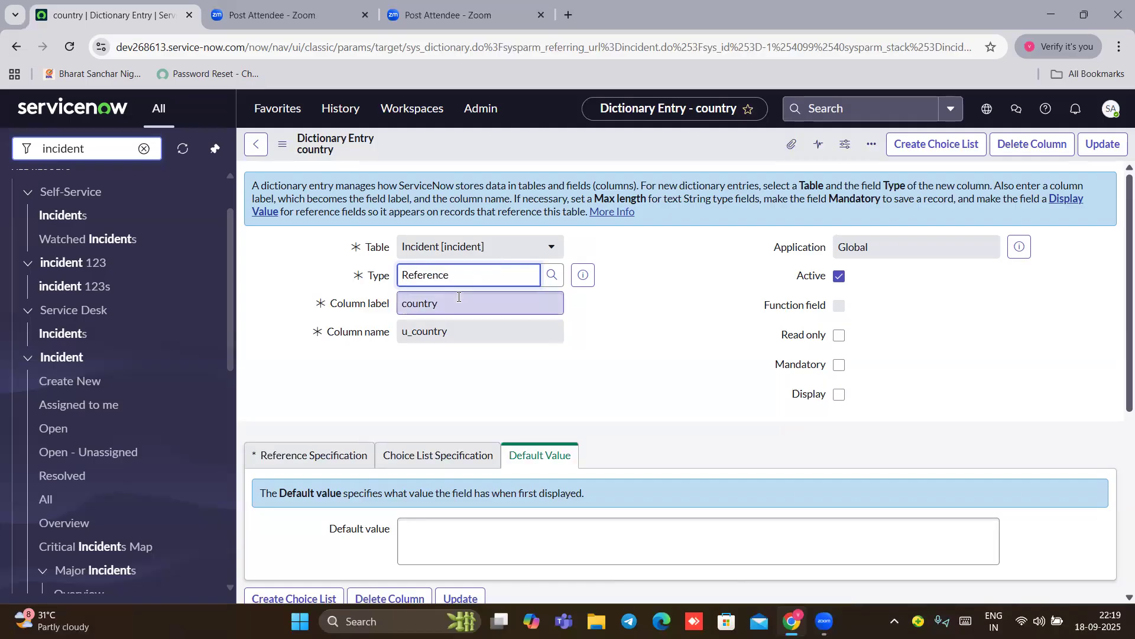
Step: Set the country field's reference table to Country (core_country) and save the dictionary entry
scroll(458, 297, "down", 2)
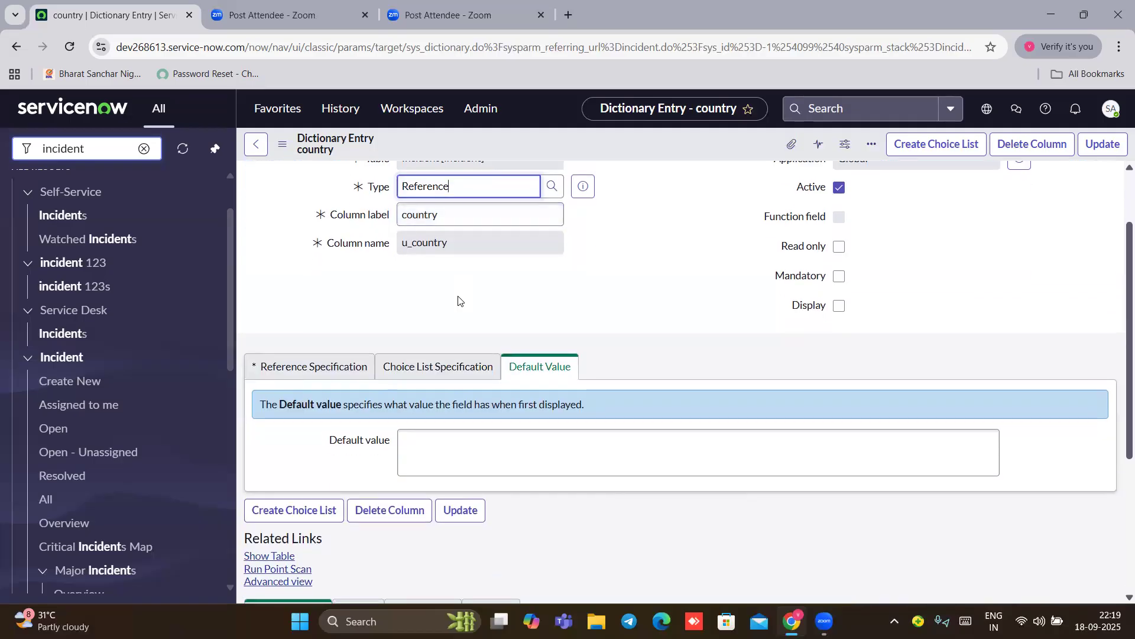
scroll(459, 299, "down", 3)
scroll(494, 295, "up", 3)
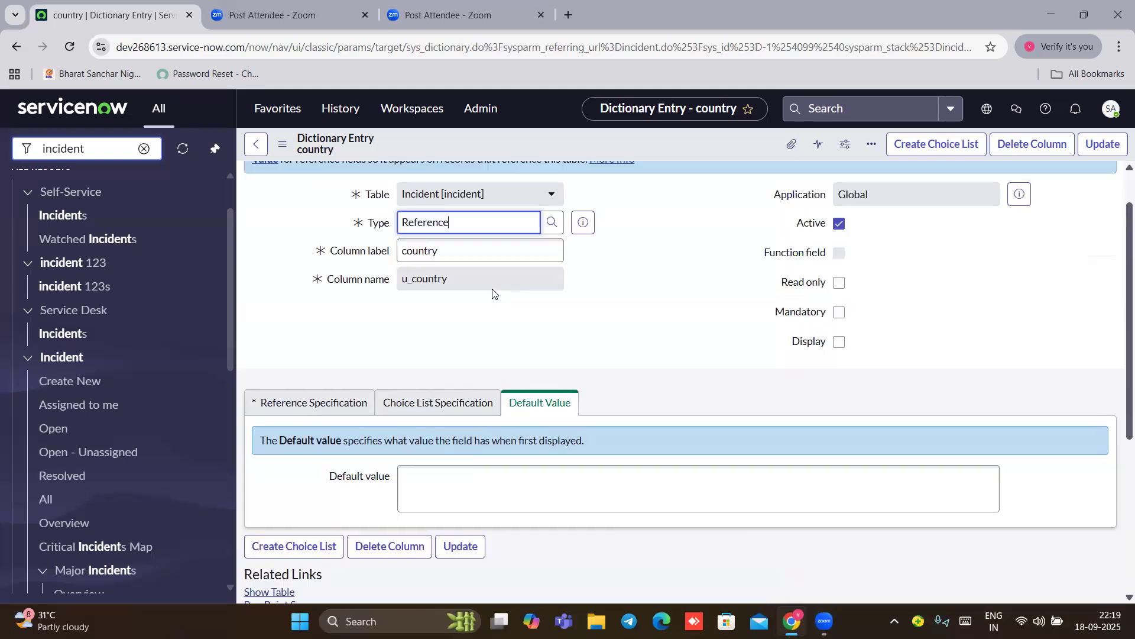
scroll(494, 294, "up", 1)
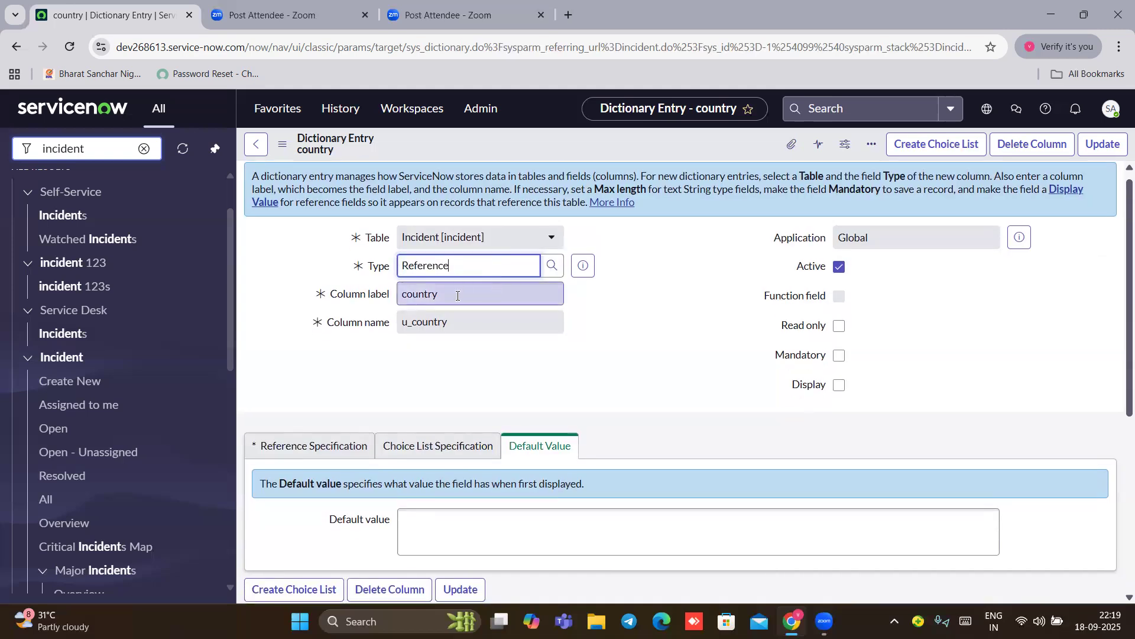
scroll(519, 308, "down", 2)
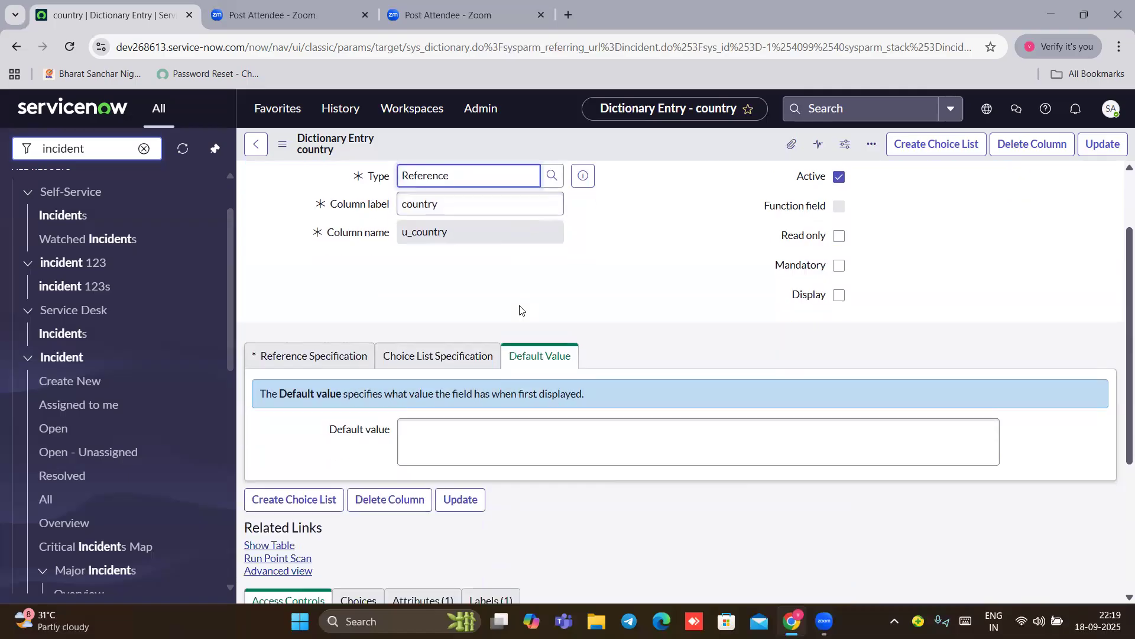
left_click(305, 352)
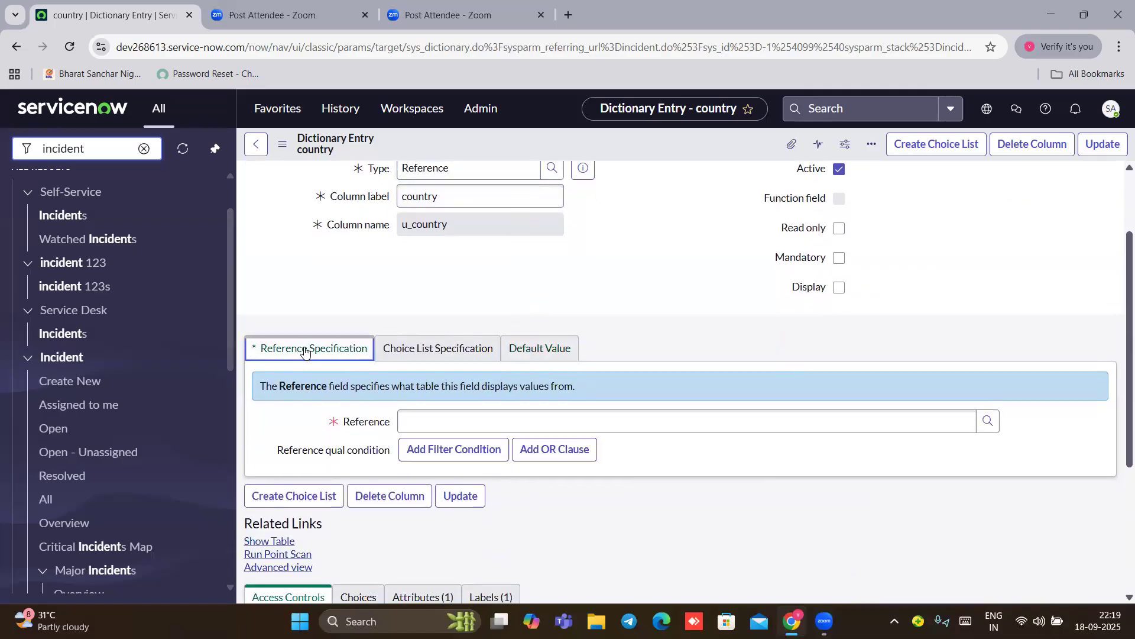
left_click(412, 423)
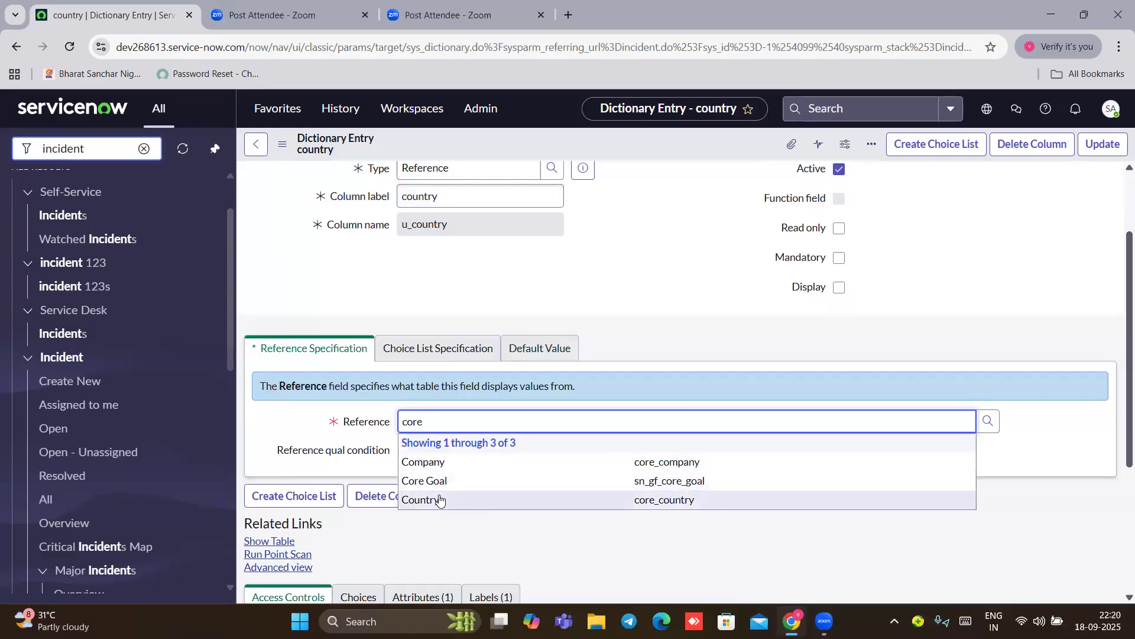
type("ountr")
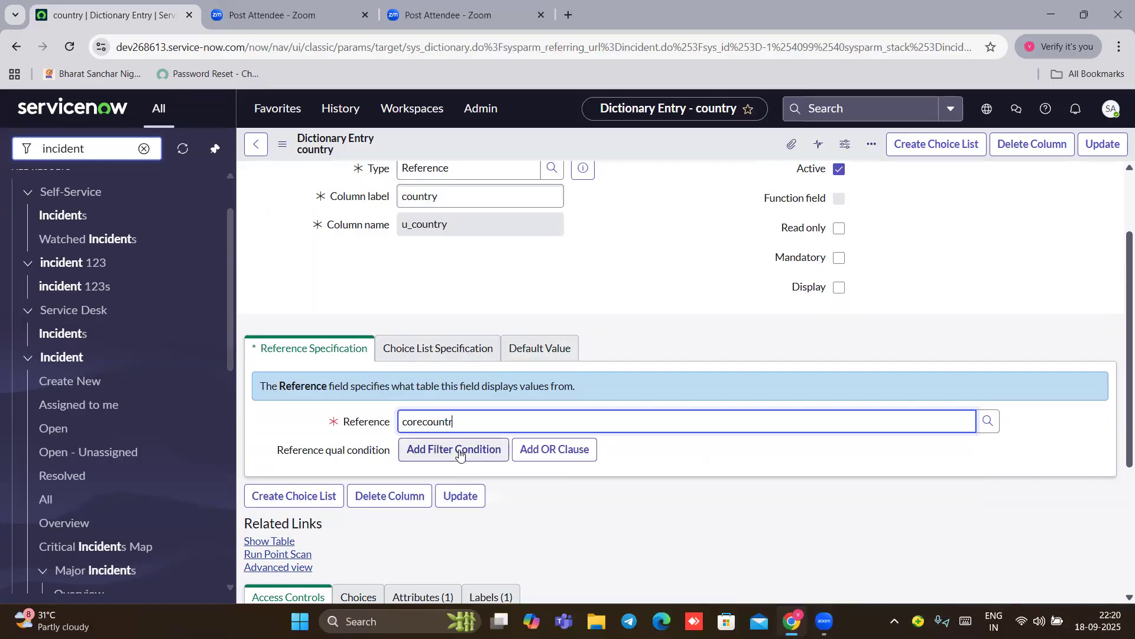
key("BackSpace")
key("BackSpace")
key("BackSpace")
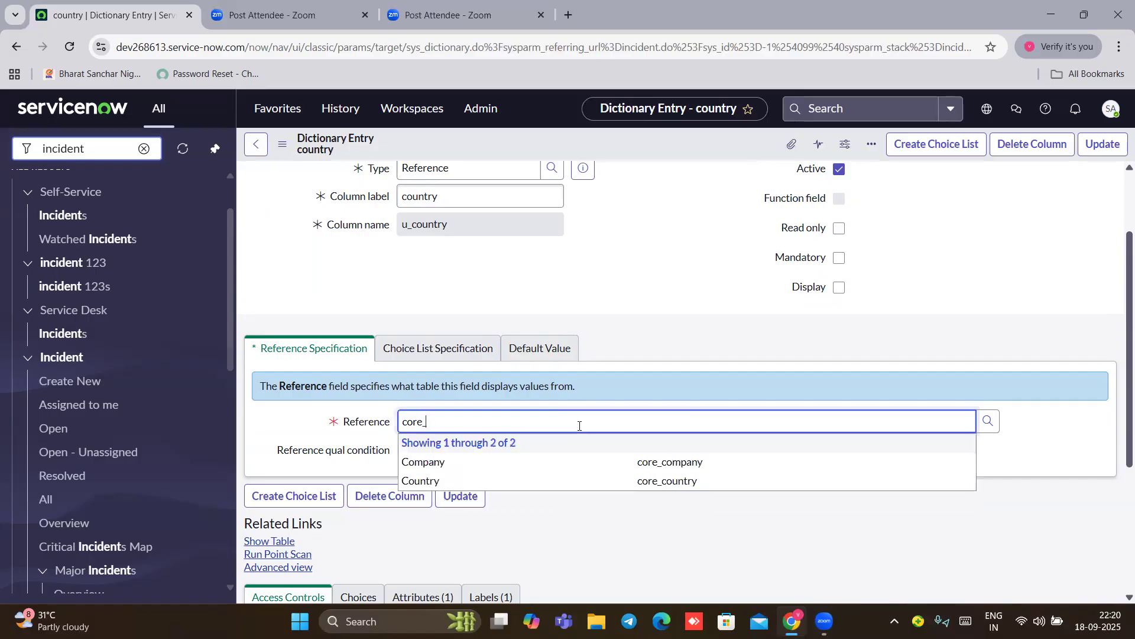
left_click(417, 482)
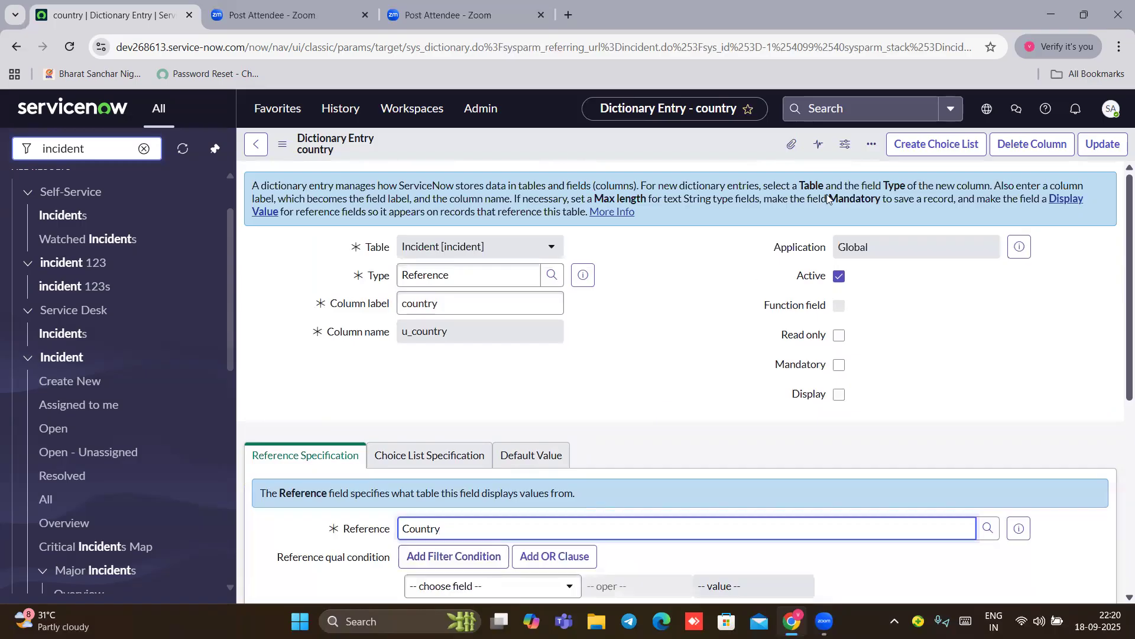
scroll(568, 392, "down", 5)
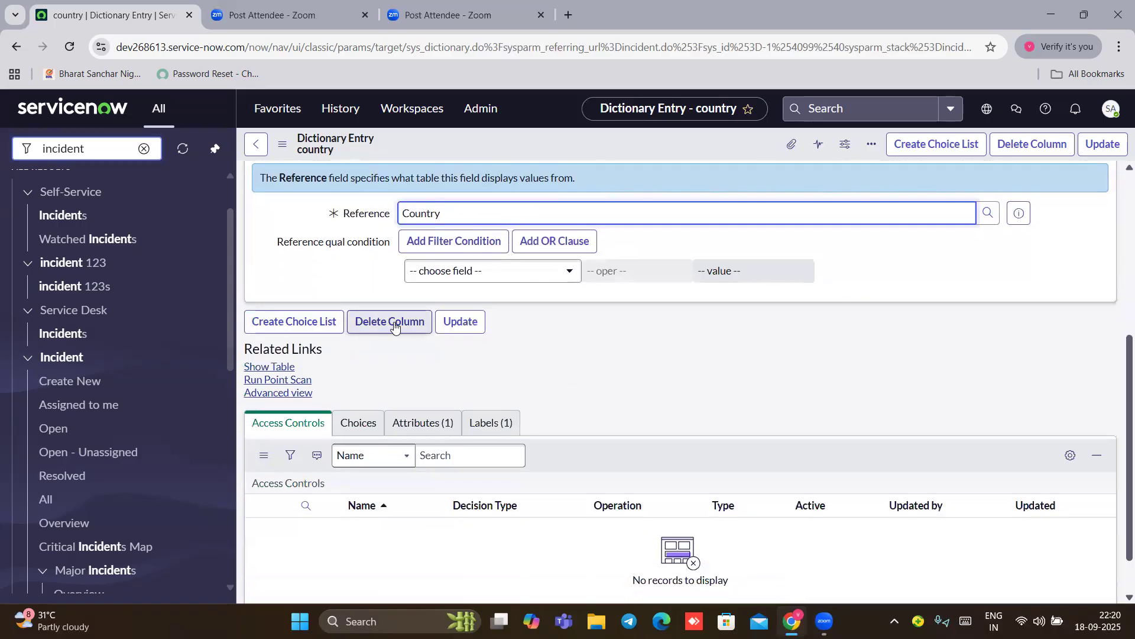
left_click(459, 323)
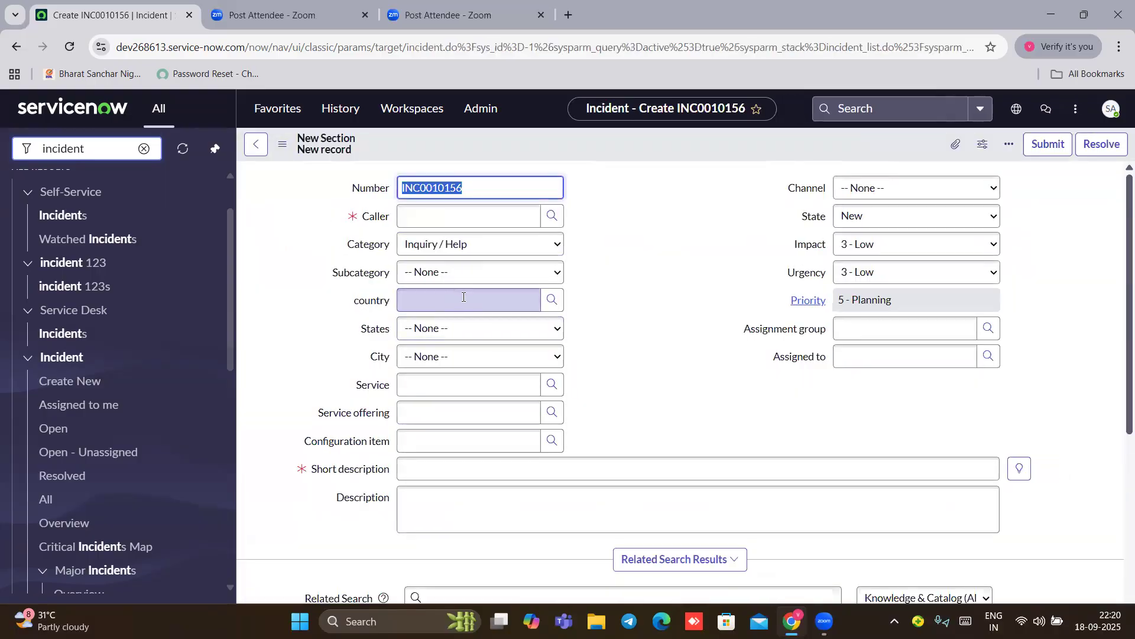
Step: Look up India as the incident's country and check which options the States field offers
left_click(551, 300)
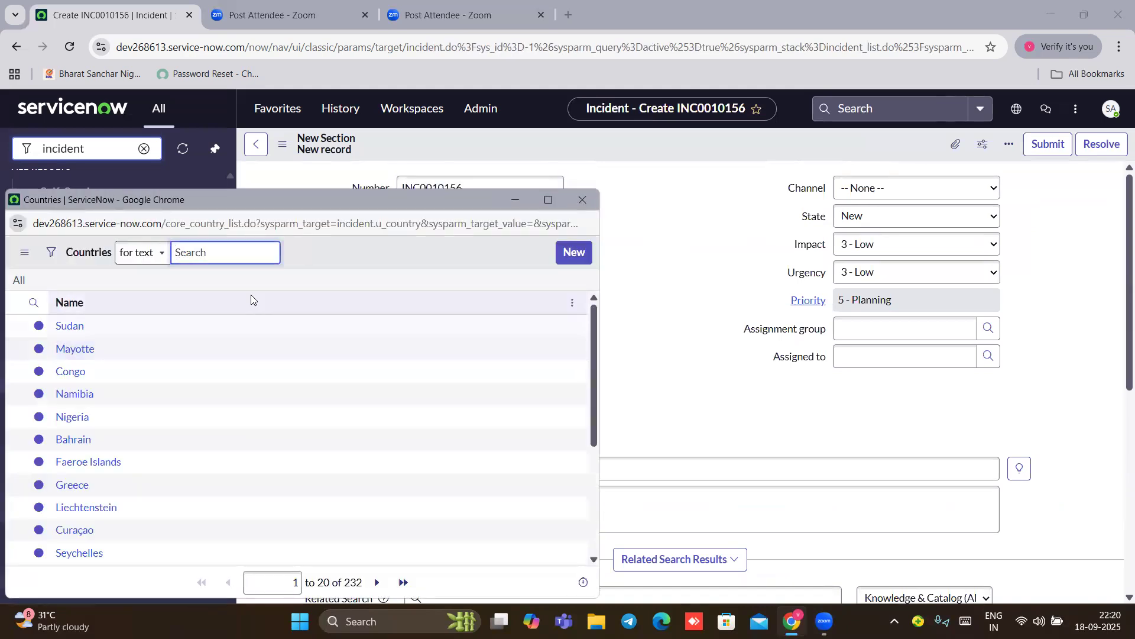
type("india")
scroll(175, 311, "down", 2)
key("Return")
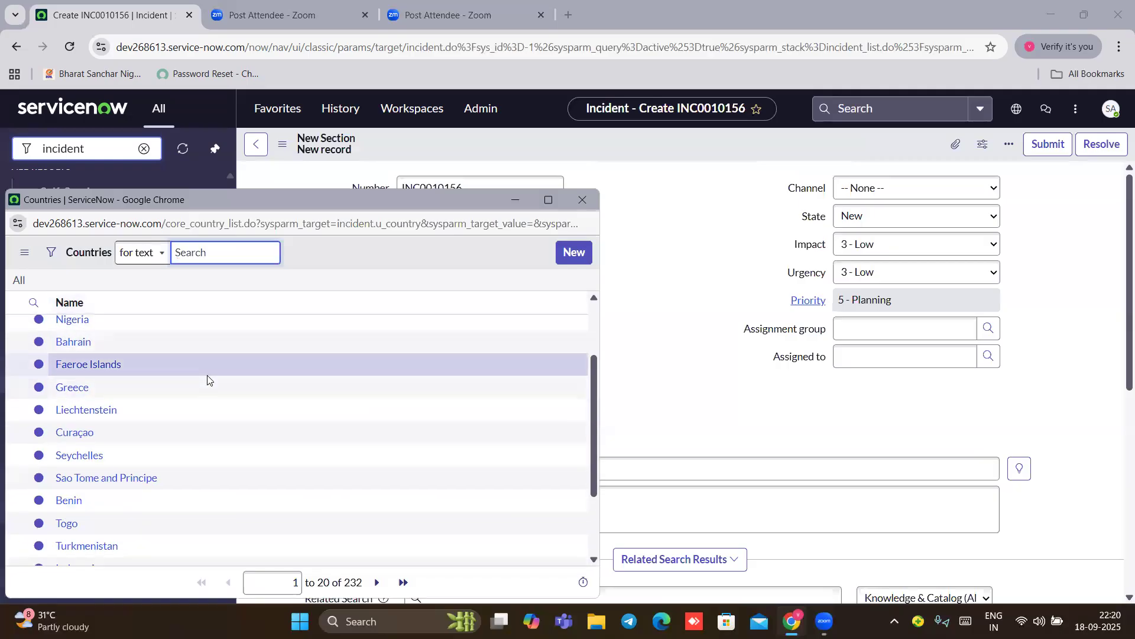
left_click(70, 357)
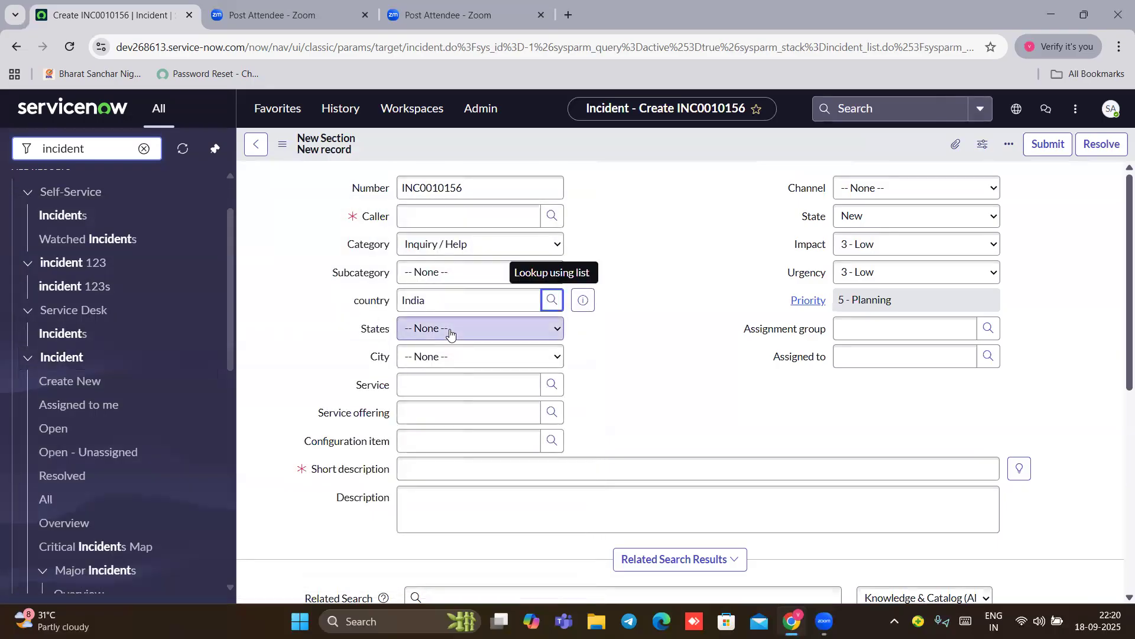
left_click(450, 335)
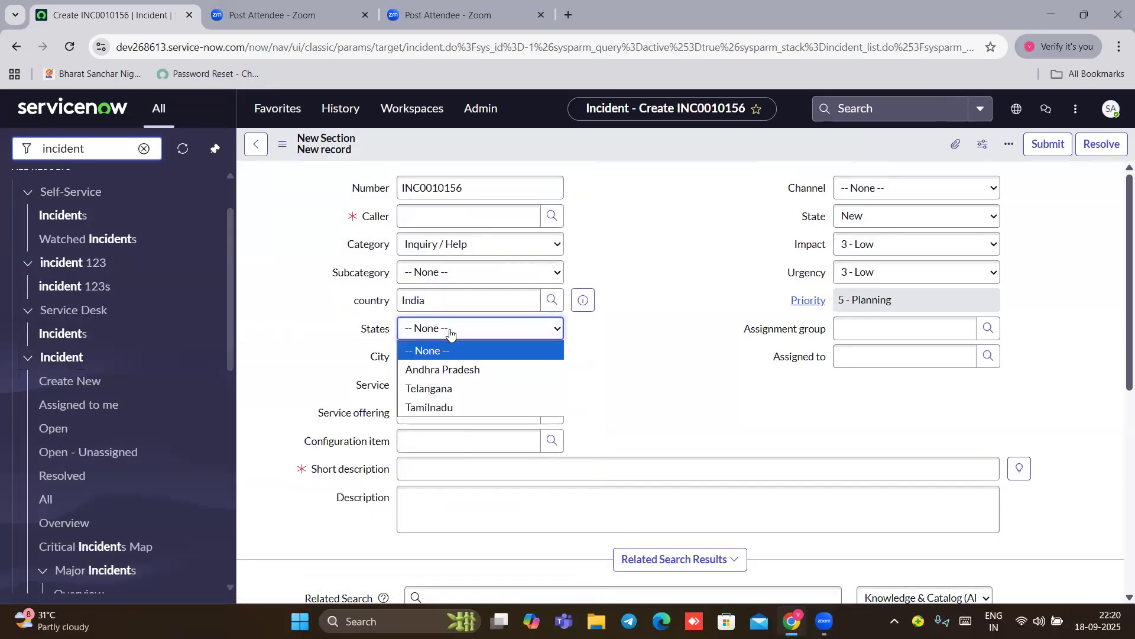
Step: Replace the country with United States of America from the lookup list and check the matching States options
left_click(437, 303)
key("BackSpace")
key("BackSpace")
key("BackSpace")
key("BackSpace")
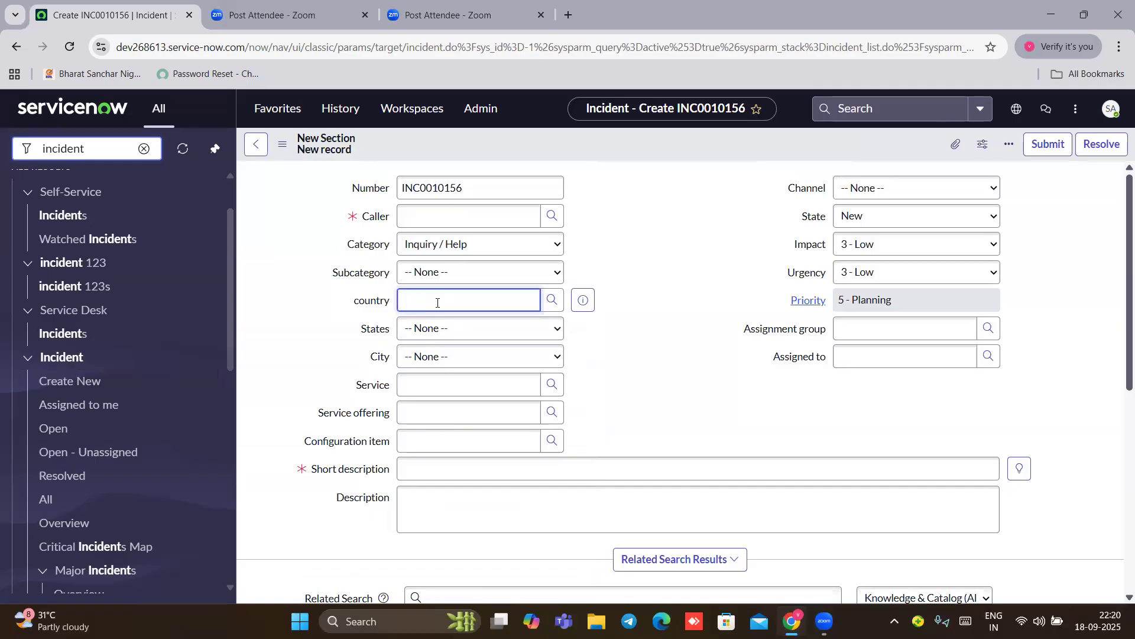
left_click(551, 299)
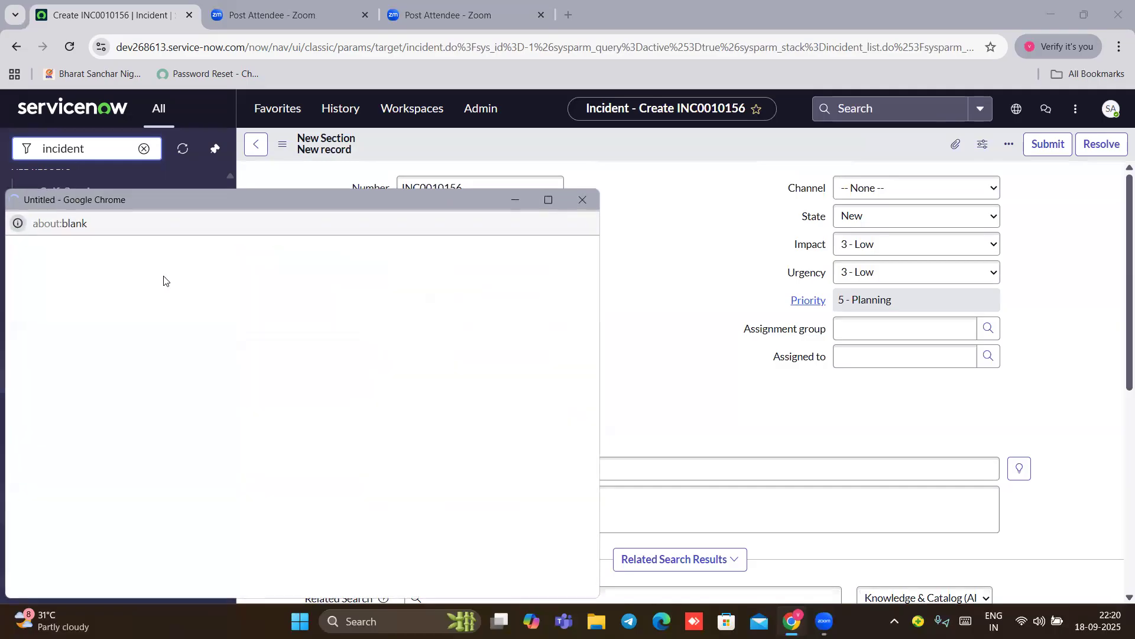
type("united")
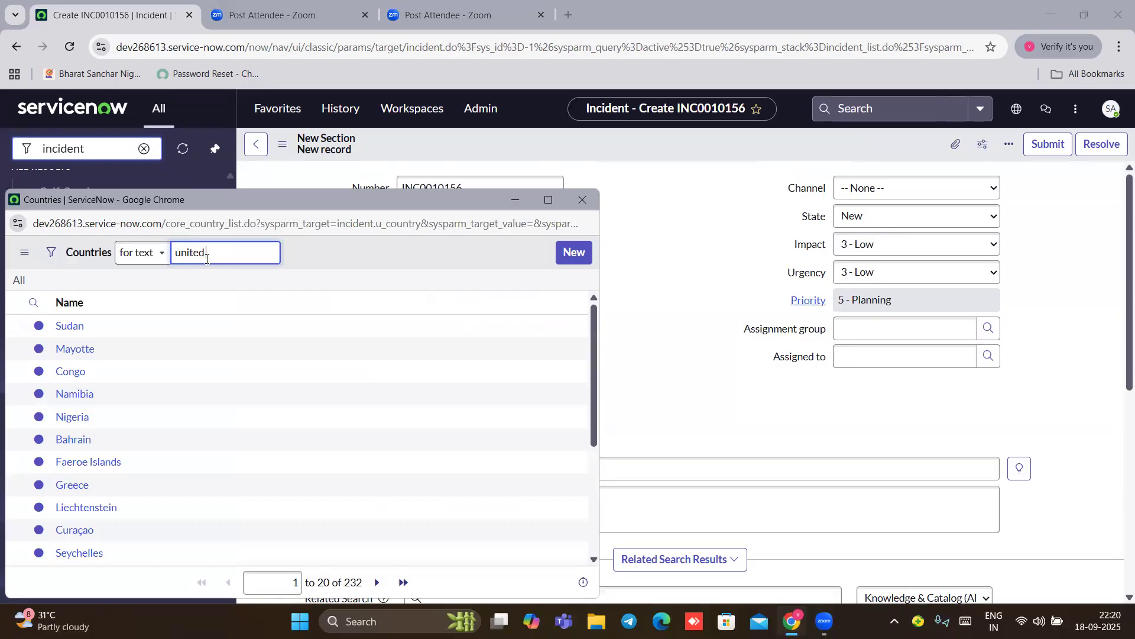
key("Return")
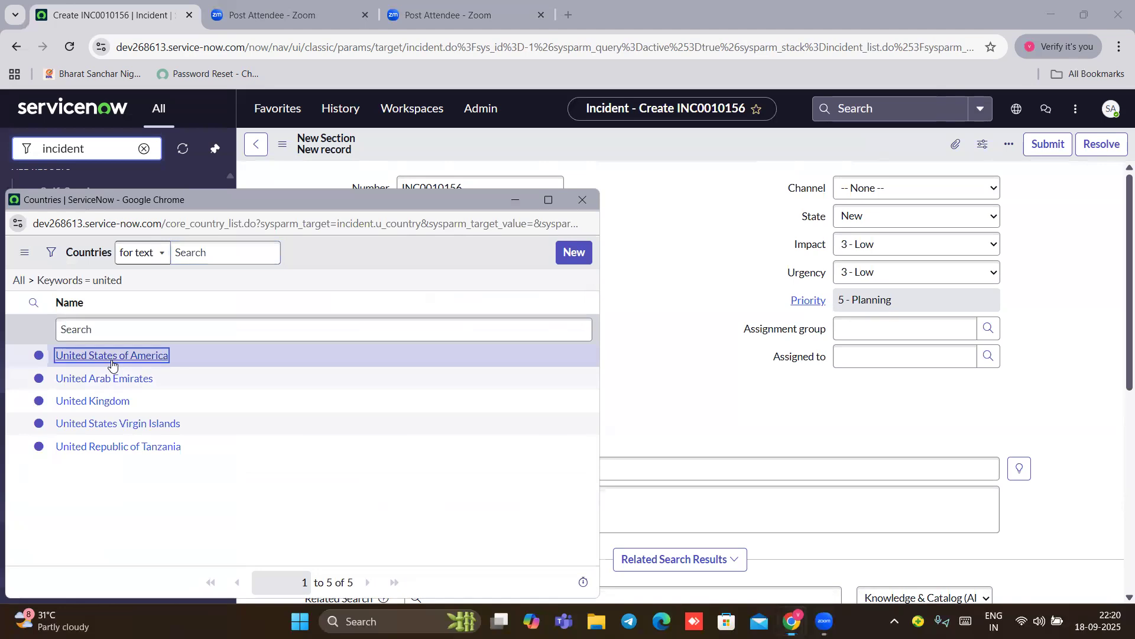
left_click(113, 356)
left_click(481, 328)
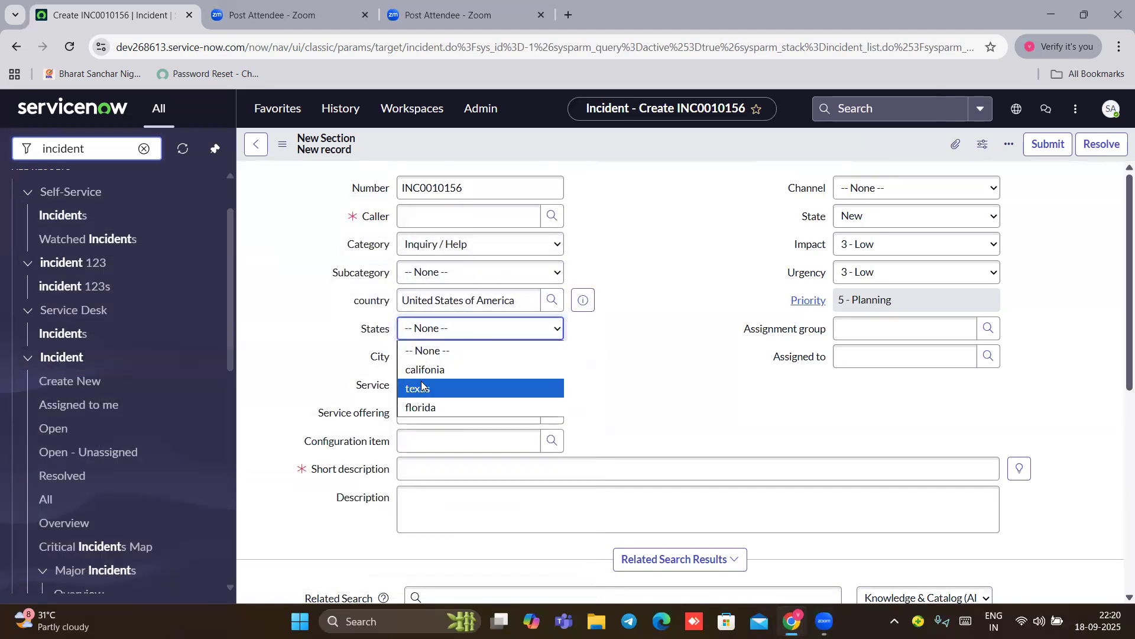
left_click(607, 335)
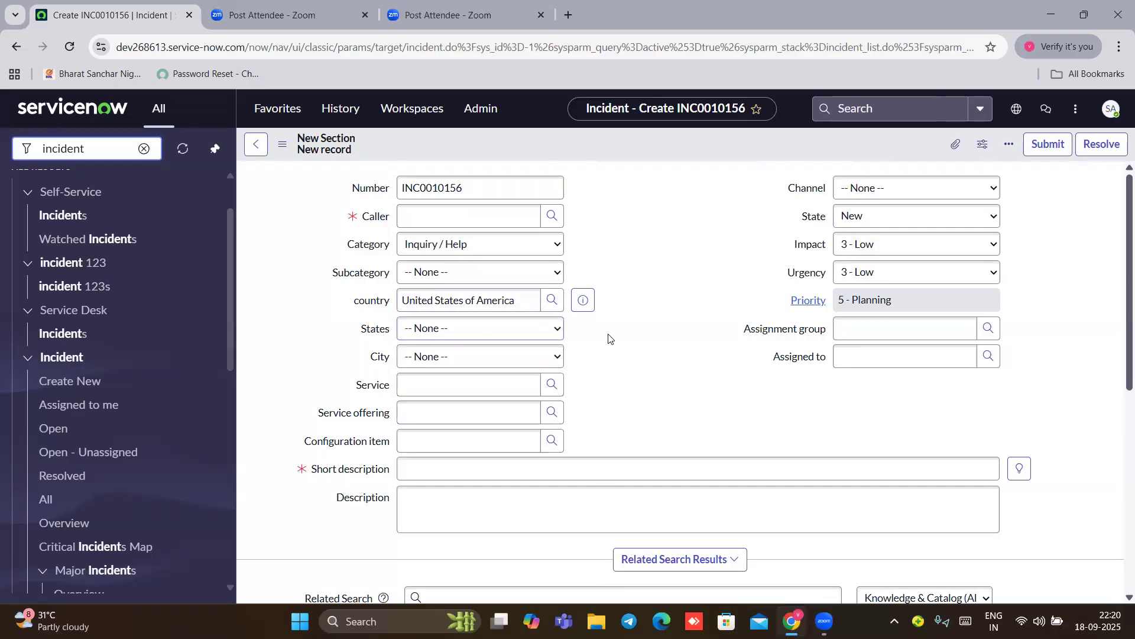
Step: Change the country on the incident form from United States of America back to India
left_click(465, 302)
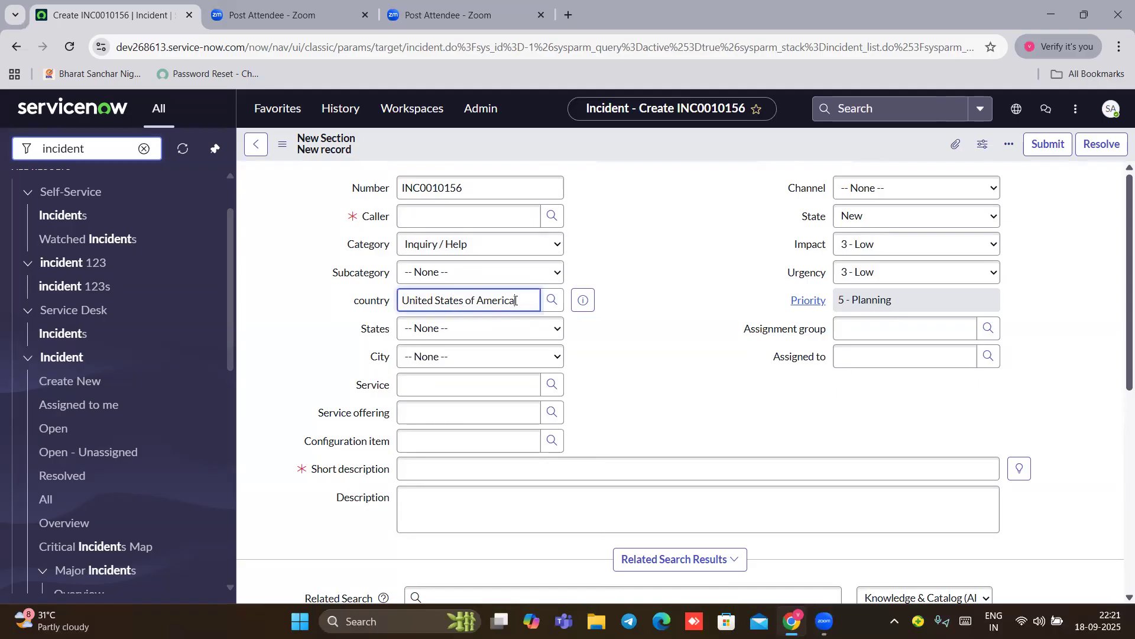
key("BackSpace")
key("BackSpace")
key("BackSpace")
key("BackSpace")
key("BackSpace")
key("BackSpace")
key("BackSpace")
key("BackSpace")
key("BackSpace")
key("BackSpace")
key("BackSpace")
key("BackSpace")
key("BackSpace")
key("BackSpace")
key("BackSpace")
key("BackSpace")
key("BackSpace")
key("BackSpace")
key("BackSpace")
key("BackSpace")
type("india")
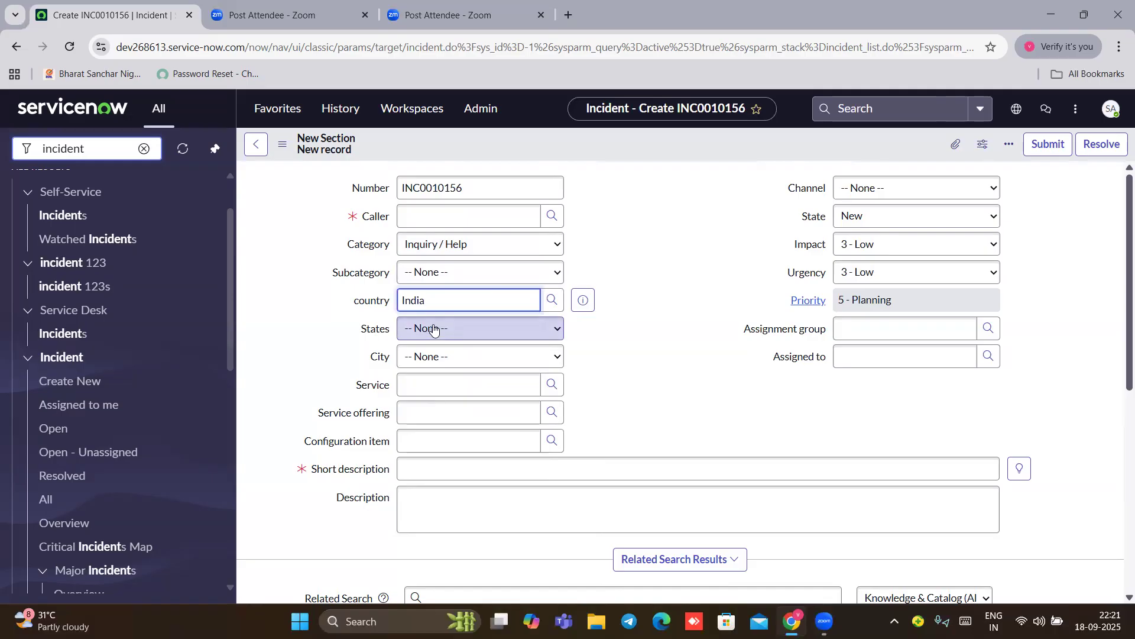
right_click(376, 330)
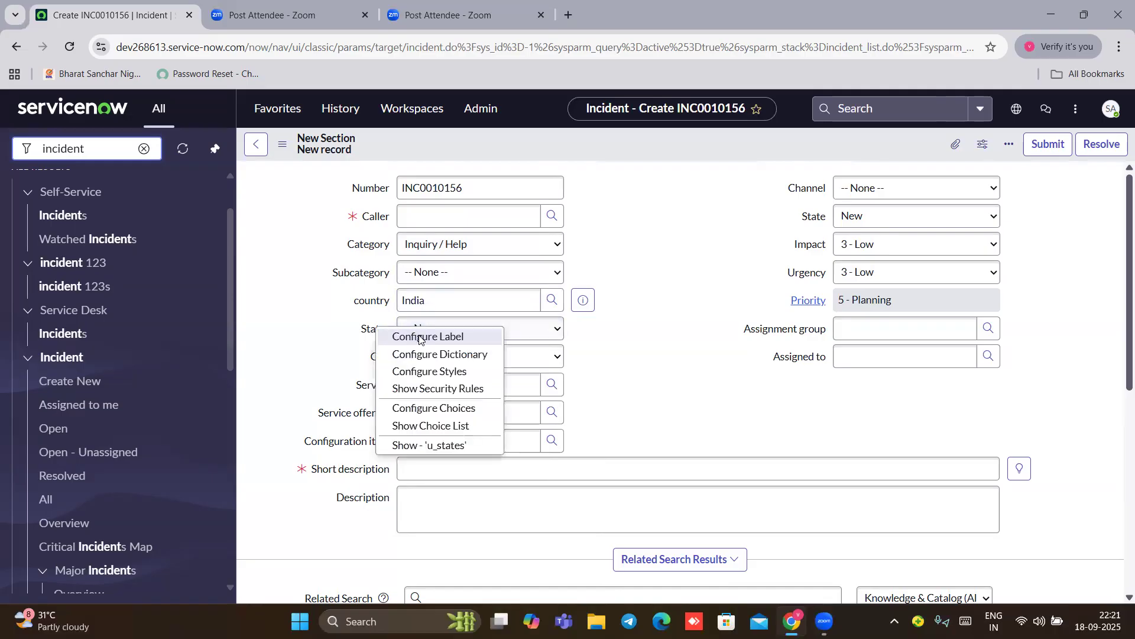
left_click(427, 353)
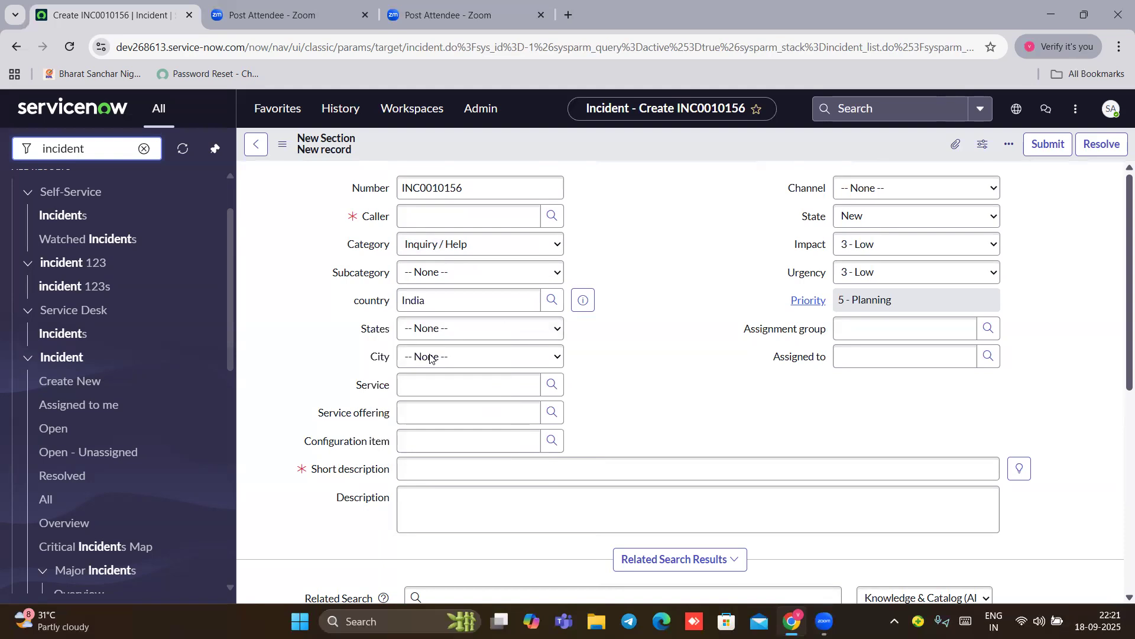
left_click(690, 153)
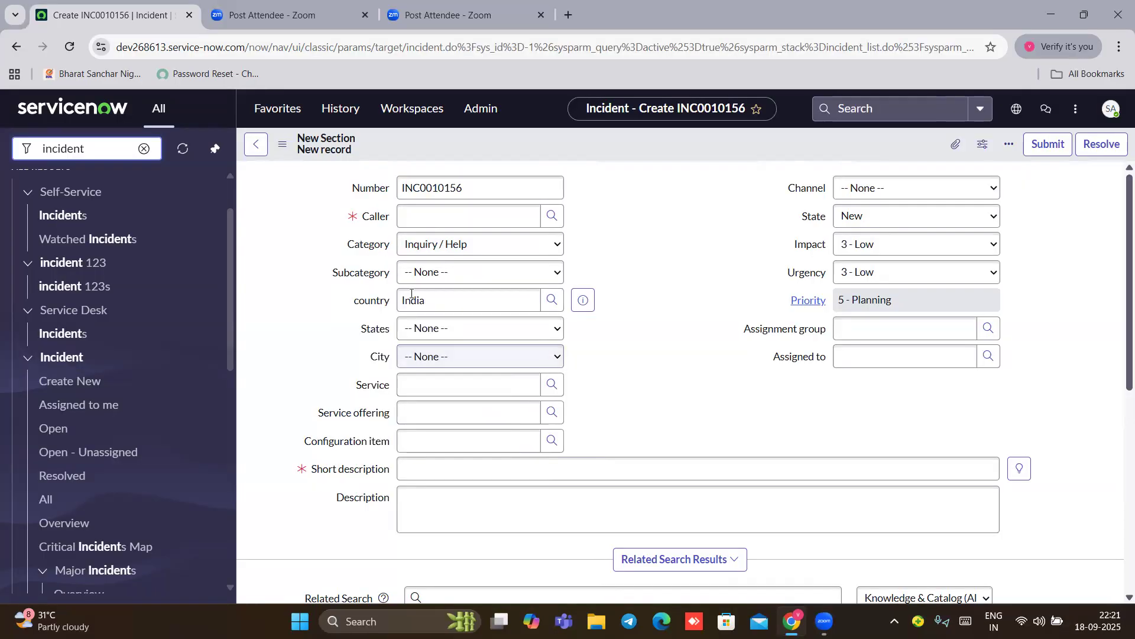
Step: Add Uttar Pradesh to the States field's choices for India, discarding the unsaved incident, and save the choice list
right_click(381, 336)
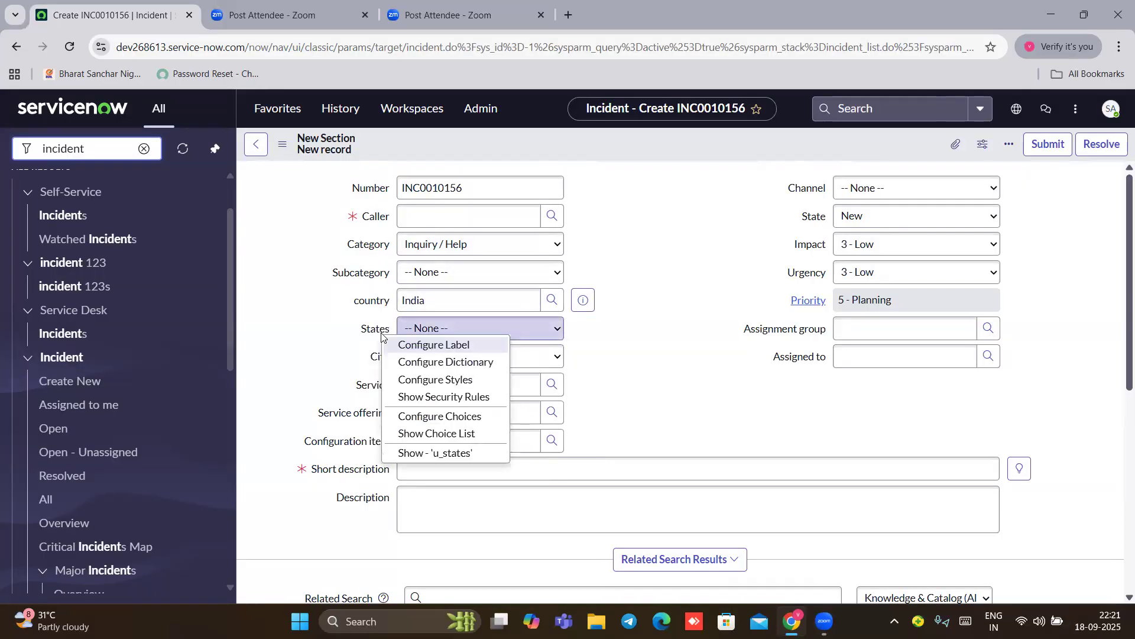
left_click(437, 416)
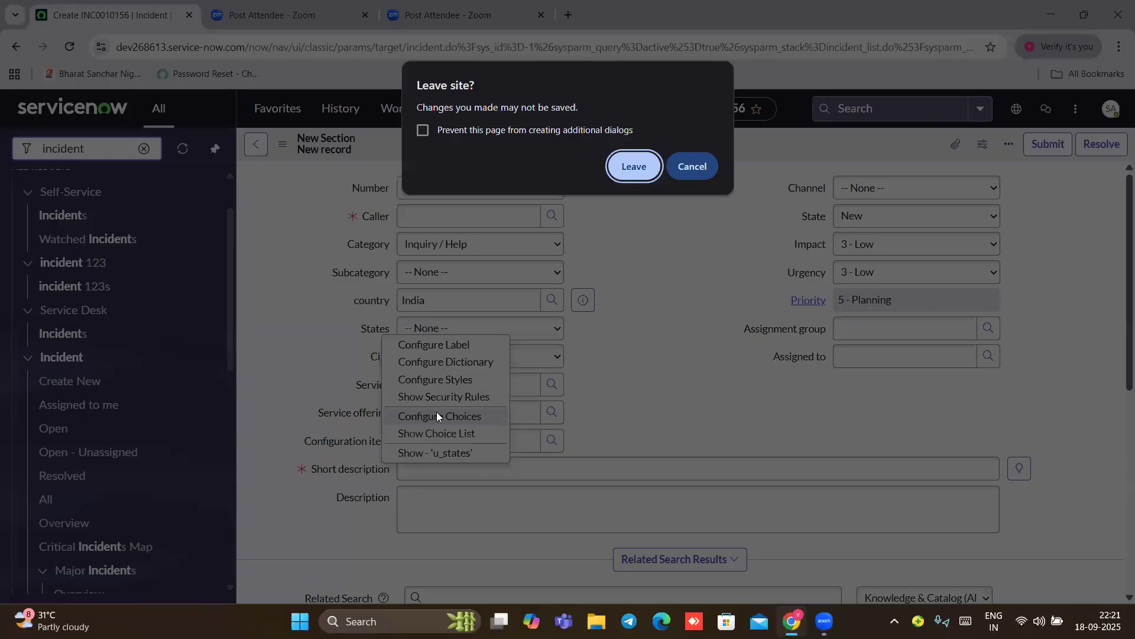
left_click(630, 165)
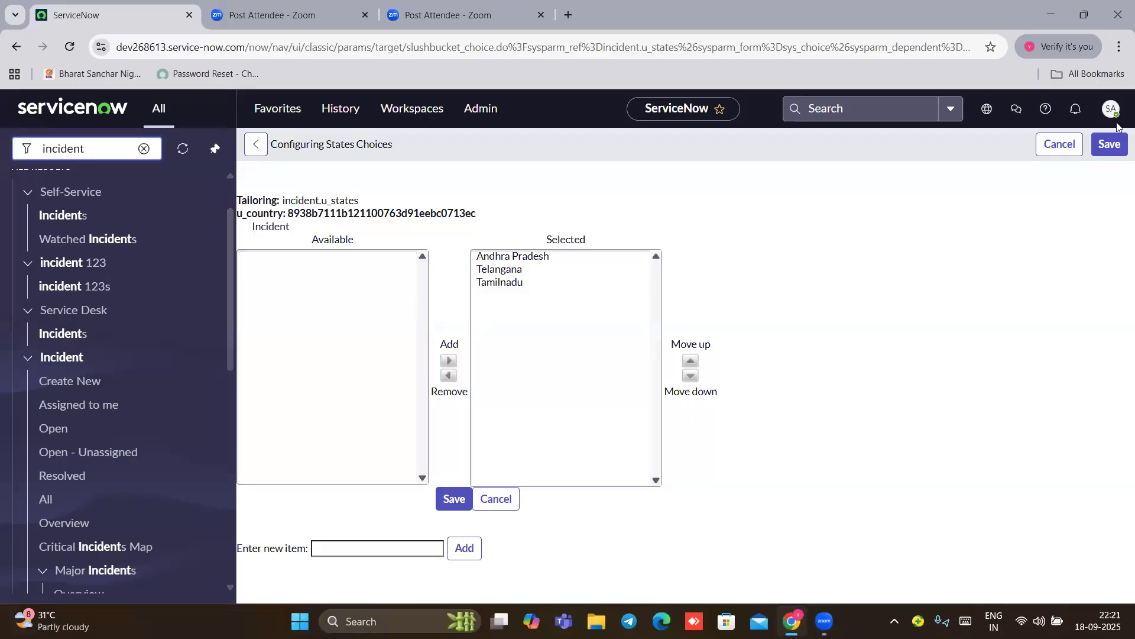
left_click(325, 556)
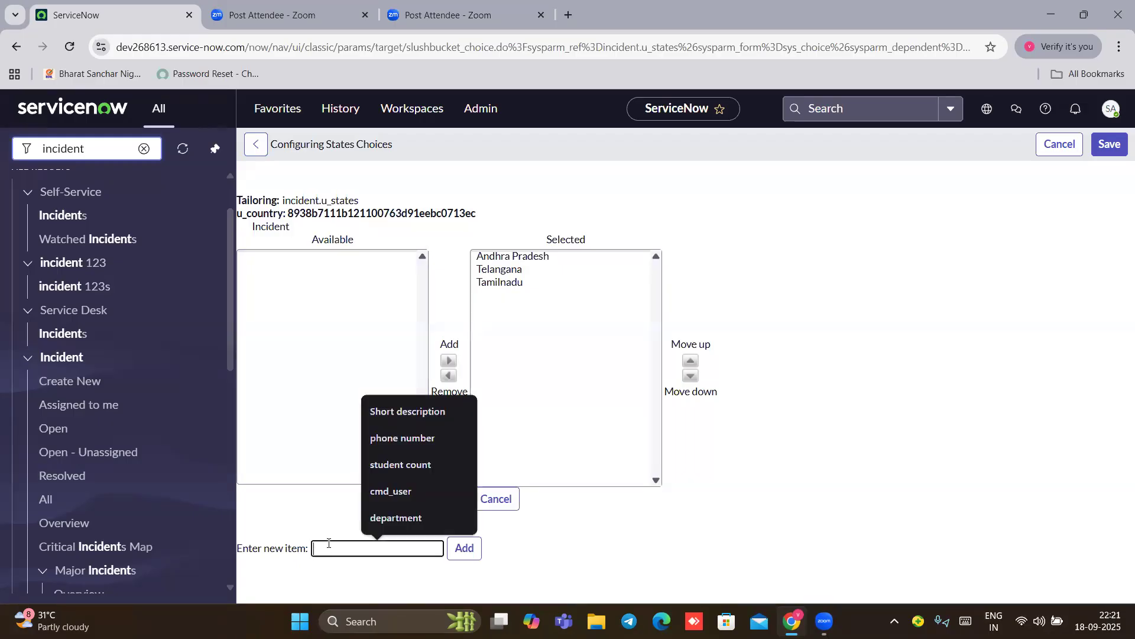
type("Uttar Pradesh")
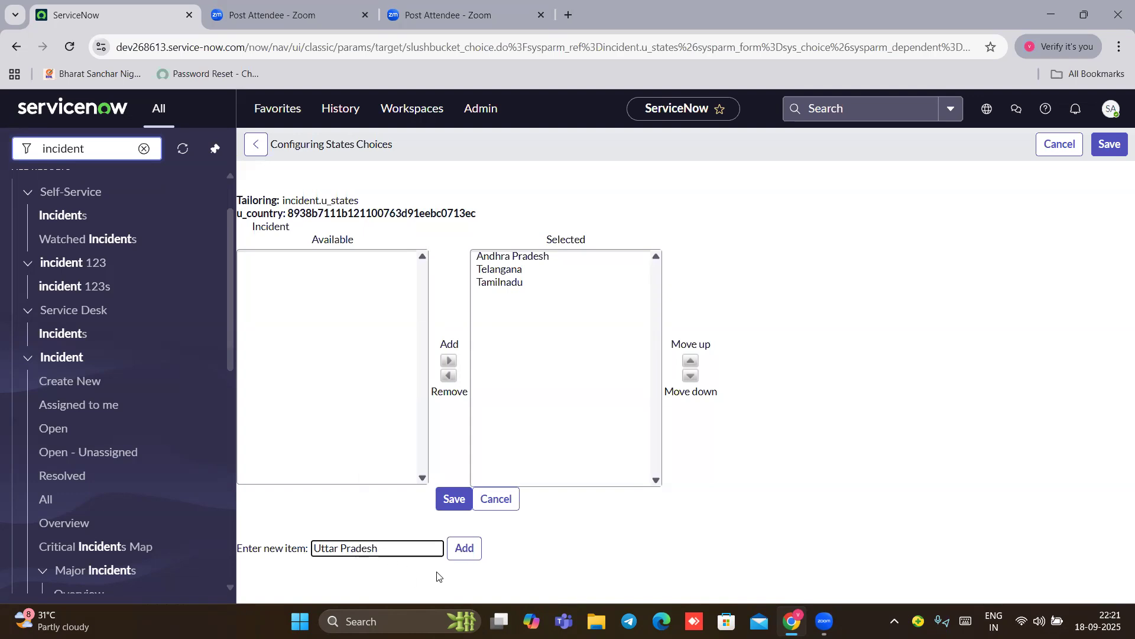
left_click(462, 547)
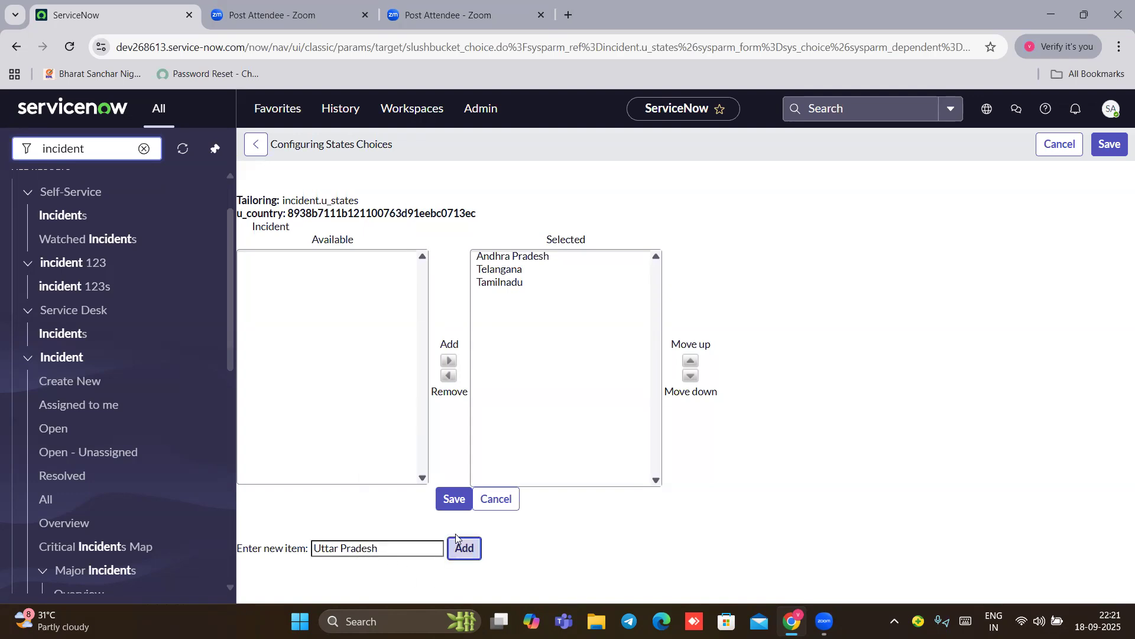
left_click(450, 503)
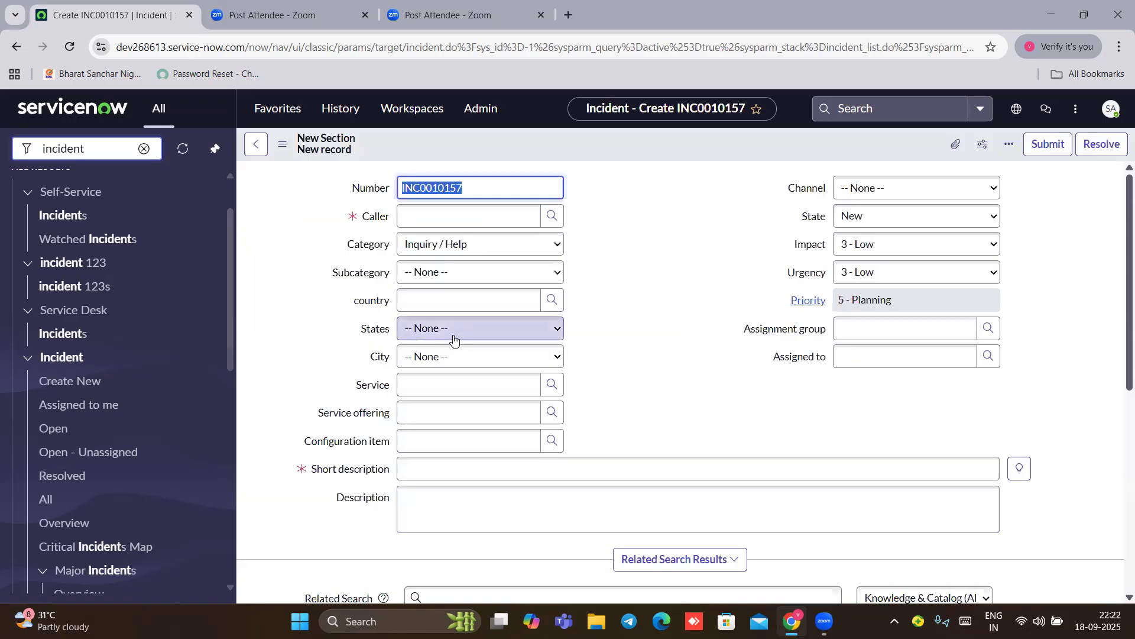
Step: Set the country to India on the new incident form and review the States options
left_click(523, 298)
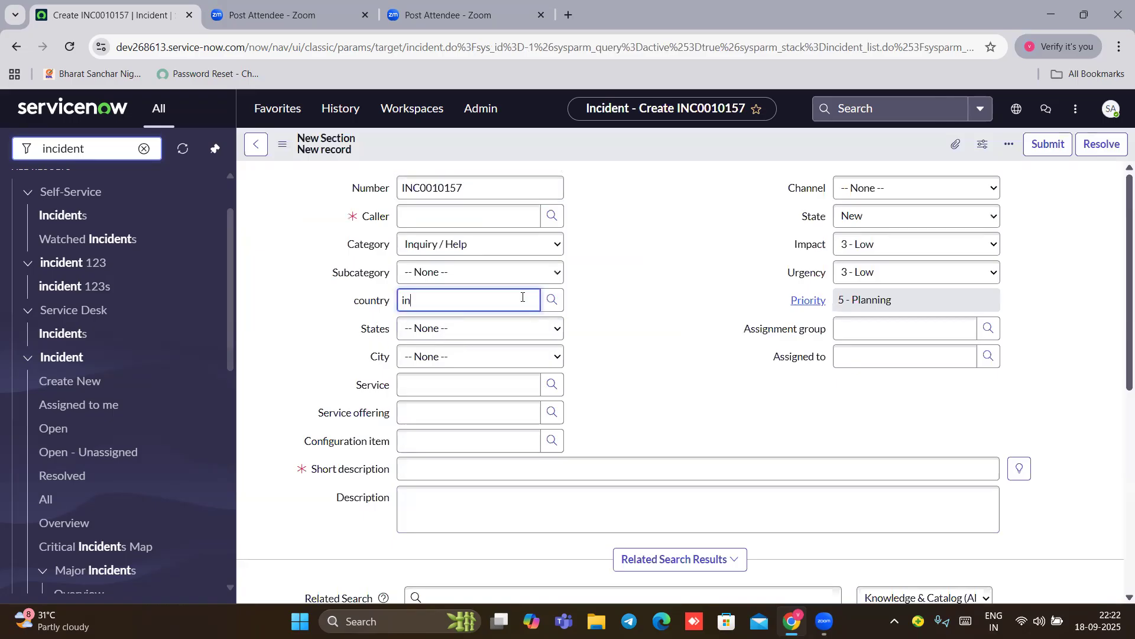
left_click(467, 336)
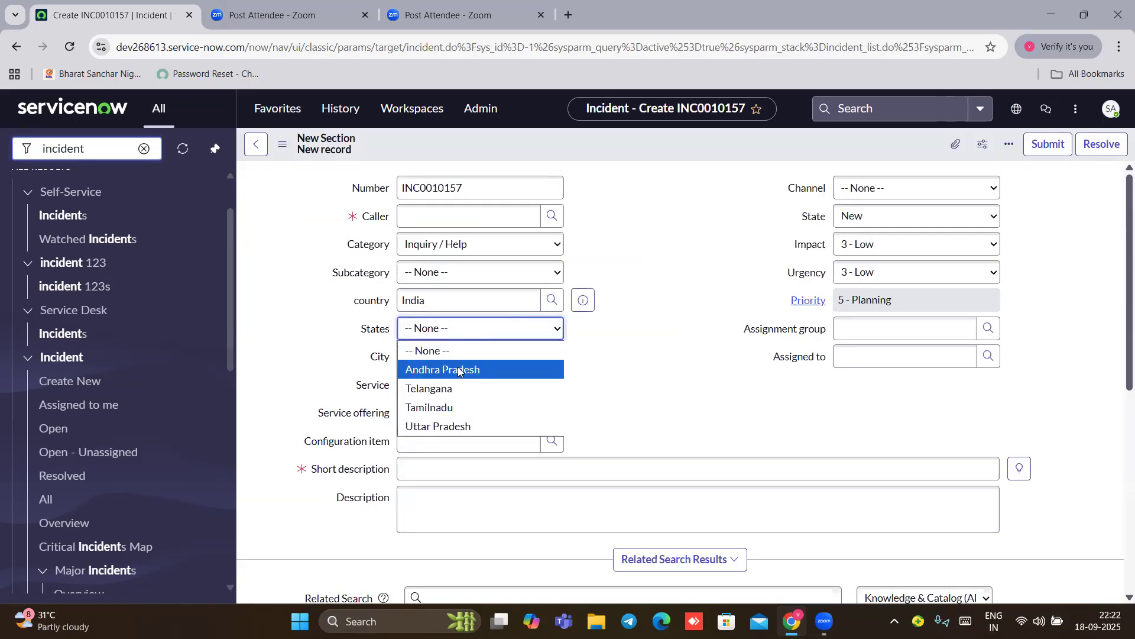
Step: Set the States field to Andhra Pradesh on the new incident and review the City options
left_click(459, 371)
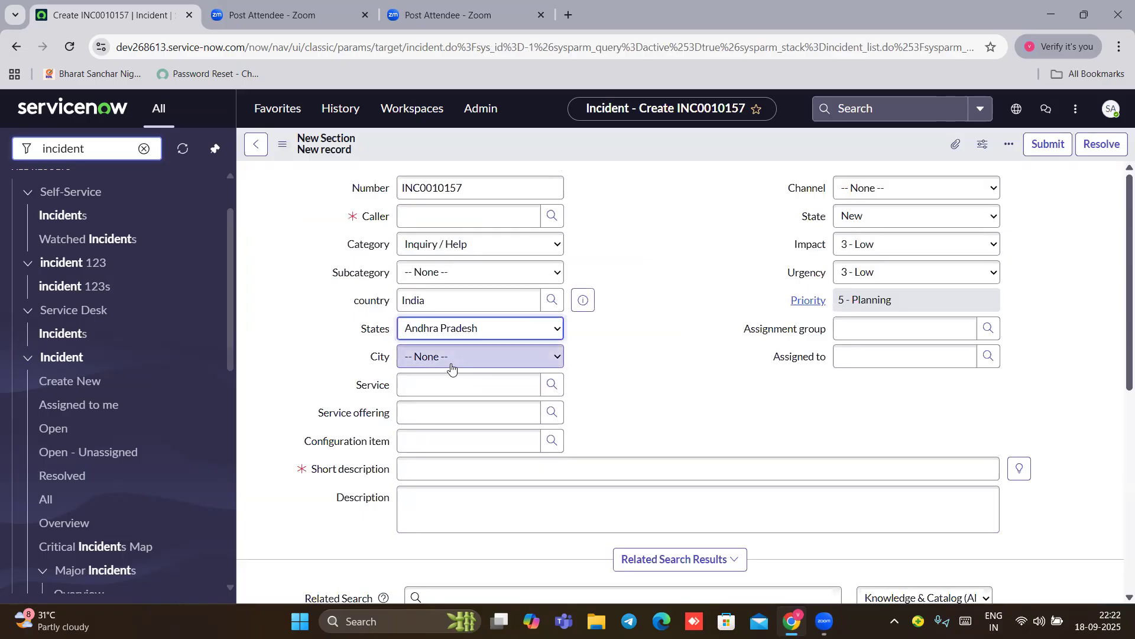
left_click(452, 368)
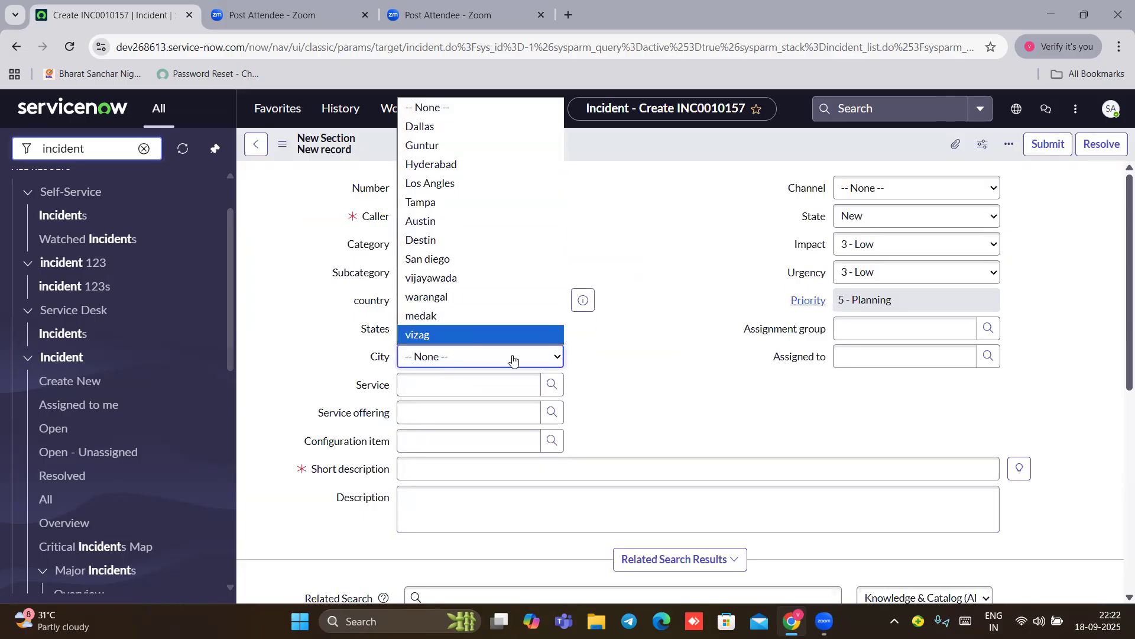
left_click(636, 344)
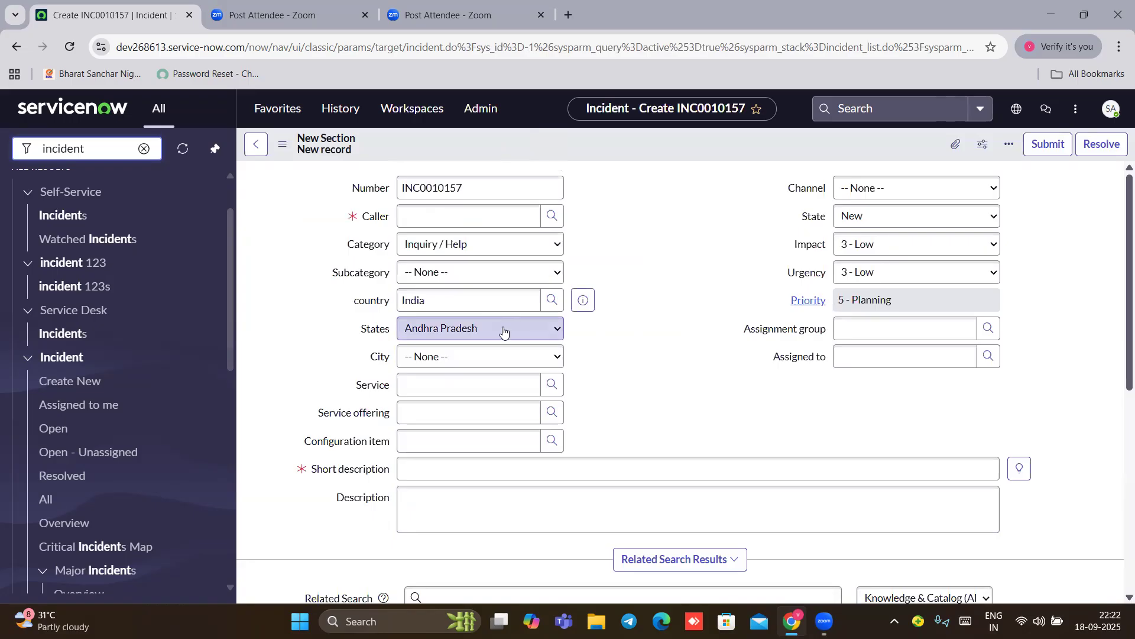
left_click(497, 364)
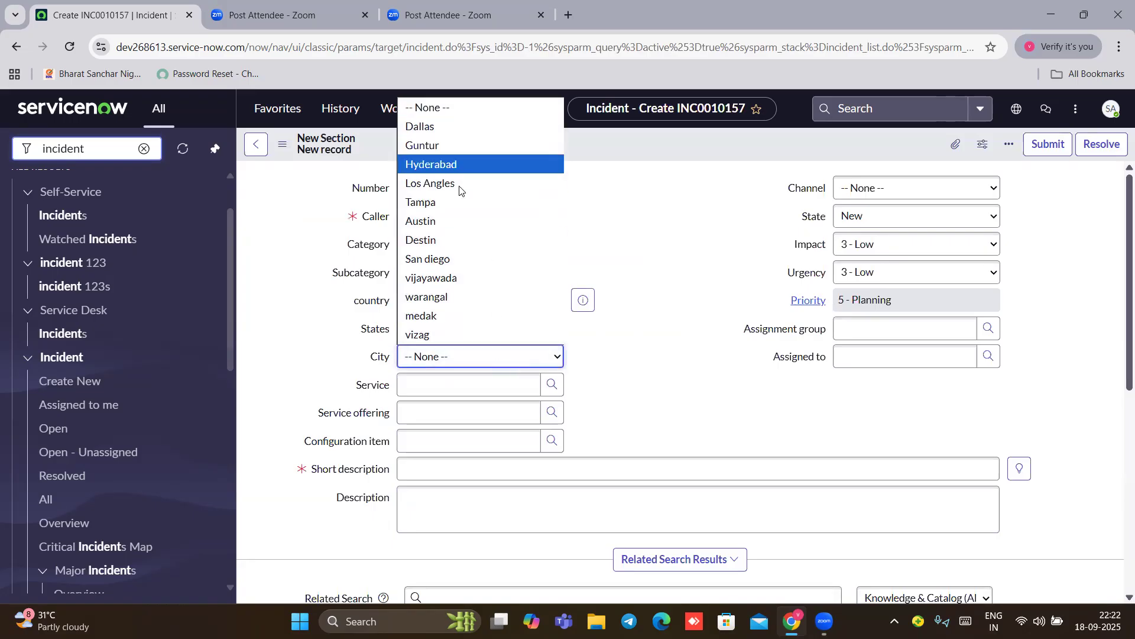
Step: Open the choice configuration for the City field, discarding the unsaved incident
right_click(379, 359)
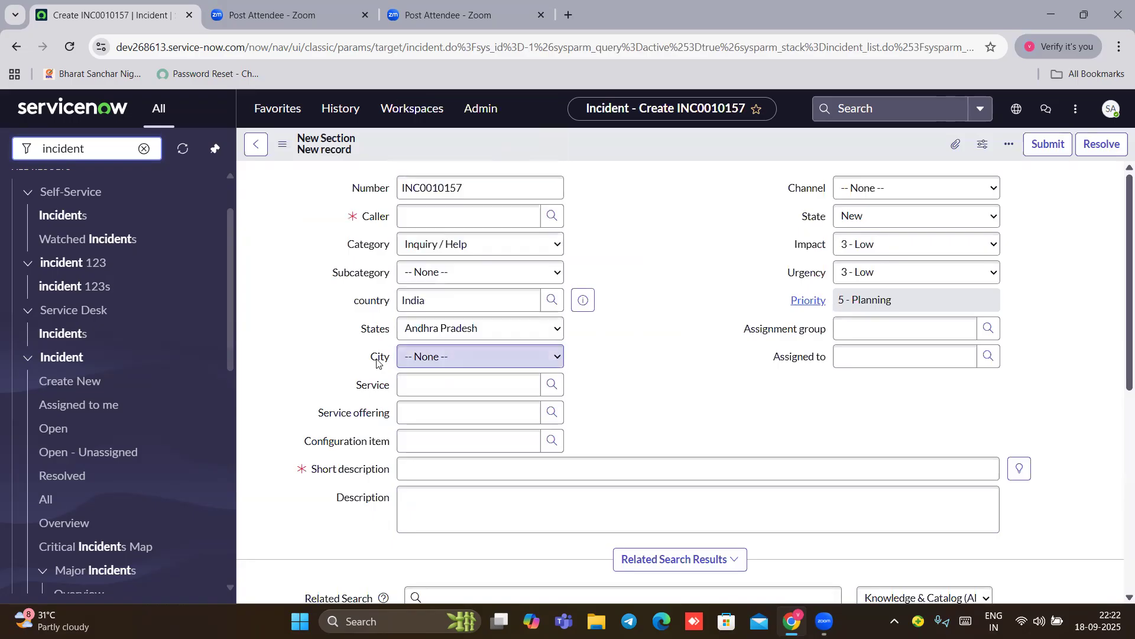
right_click(377, 362)
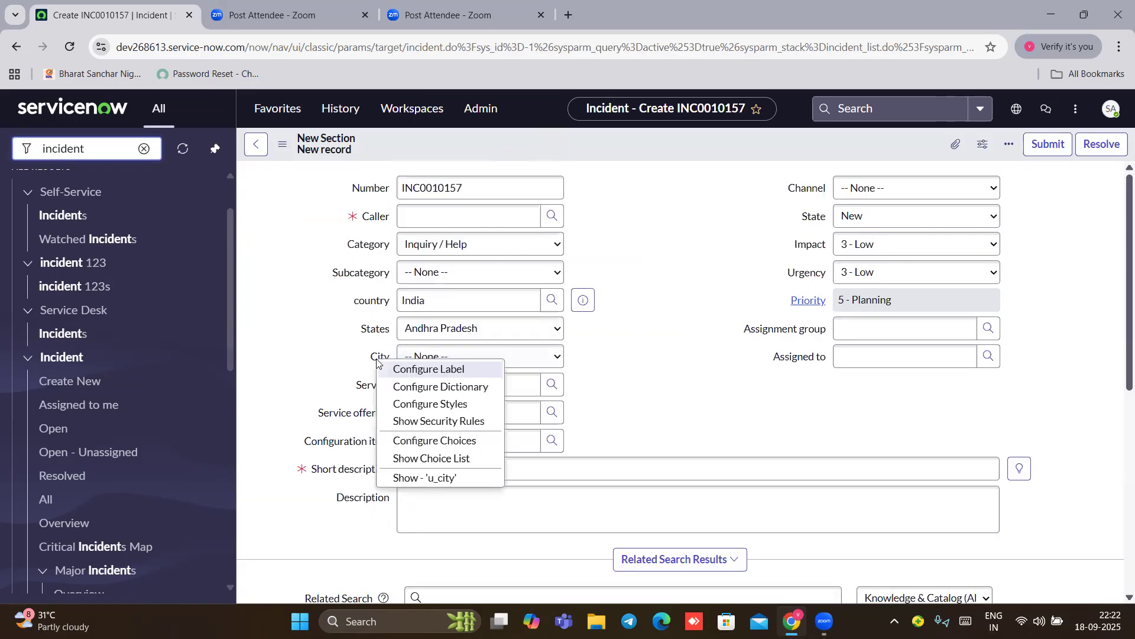
left_click(428, 441)
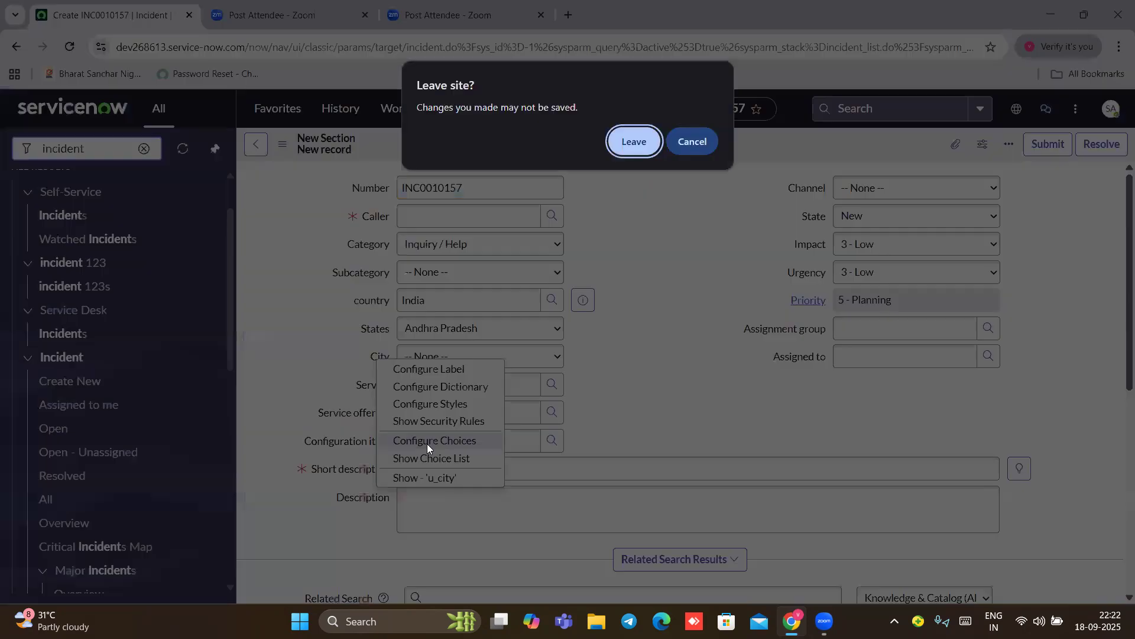
left_click(639, 142)
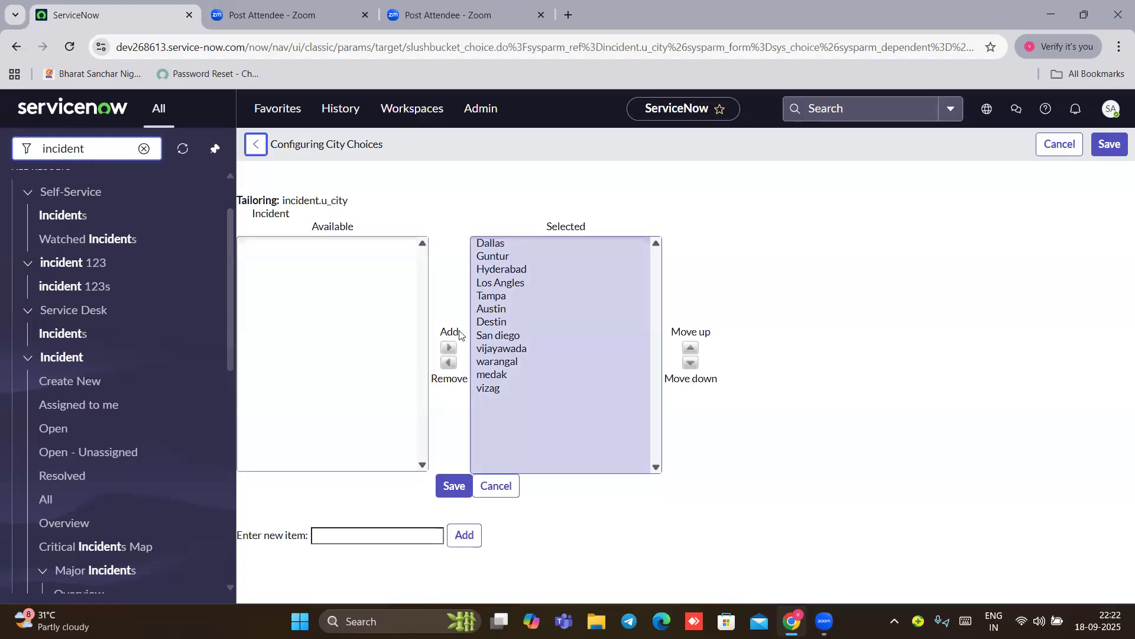
Step: Remove the US cities Dallas, Los Angles, Tampa, Destin, Austin and San diego from the selected City choices
left_click(496, 244)
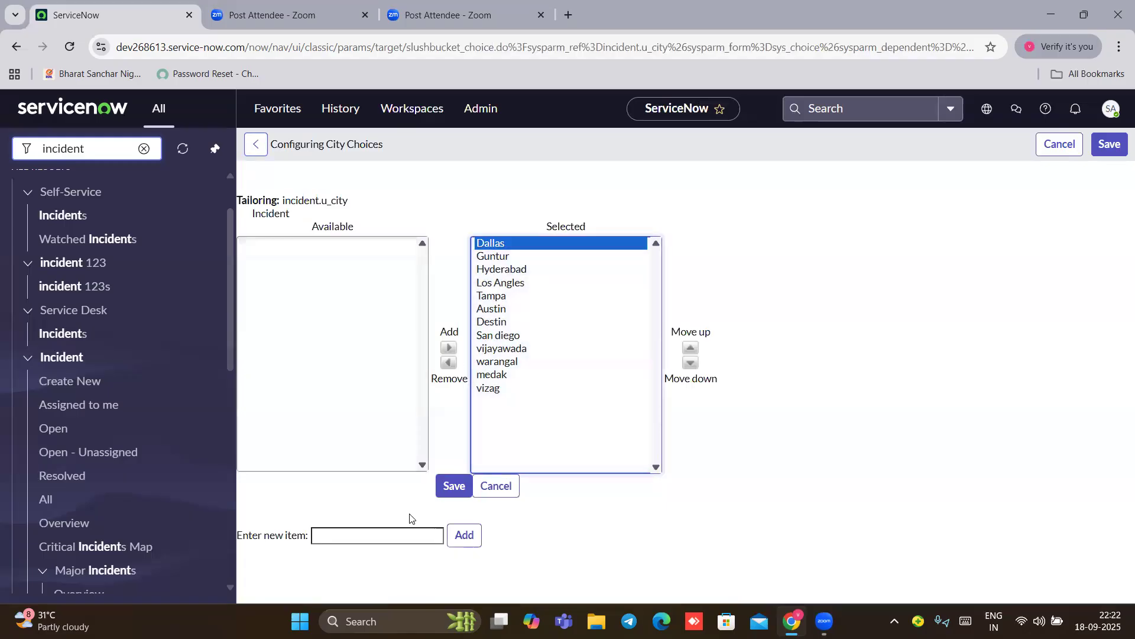
left_click(448, 363)
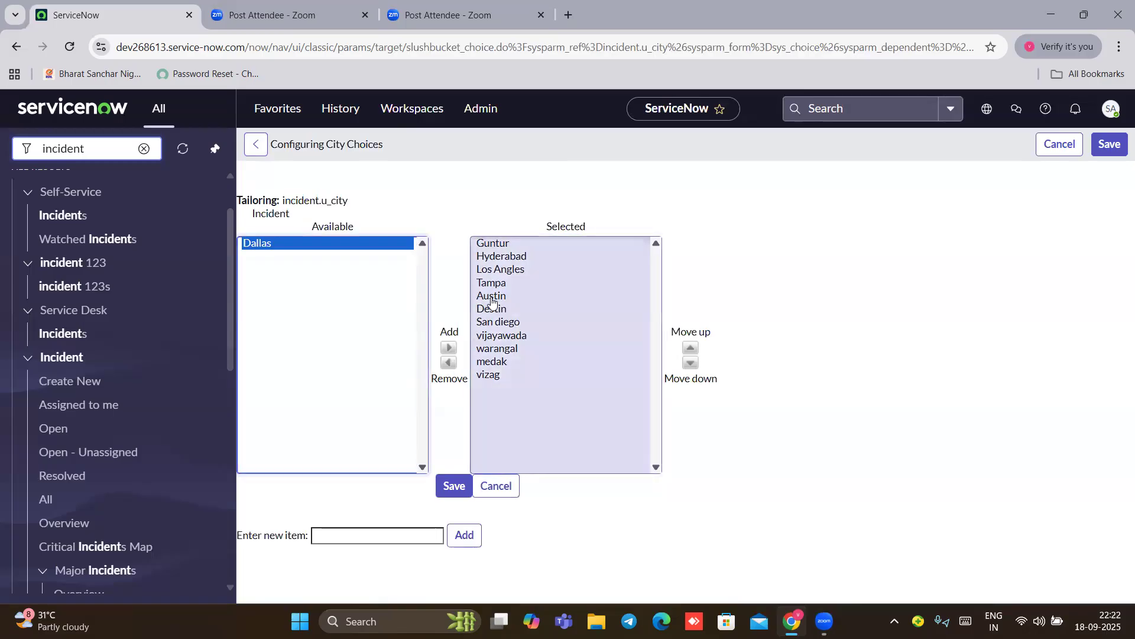
left_click(448, 363)
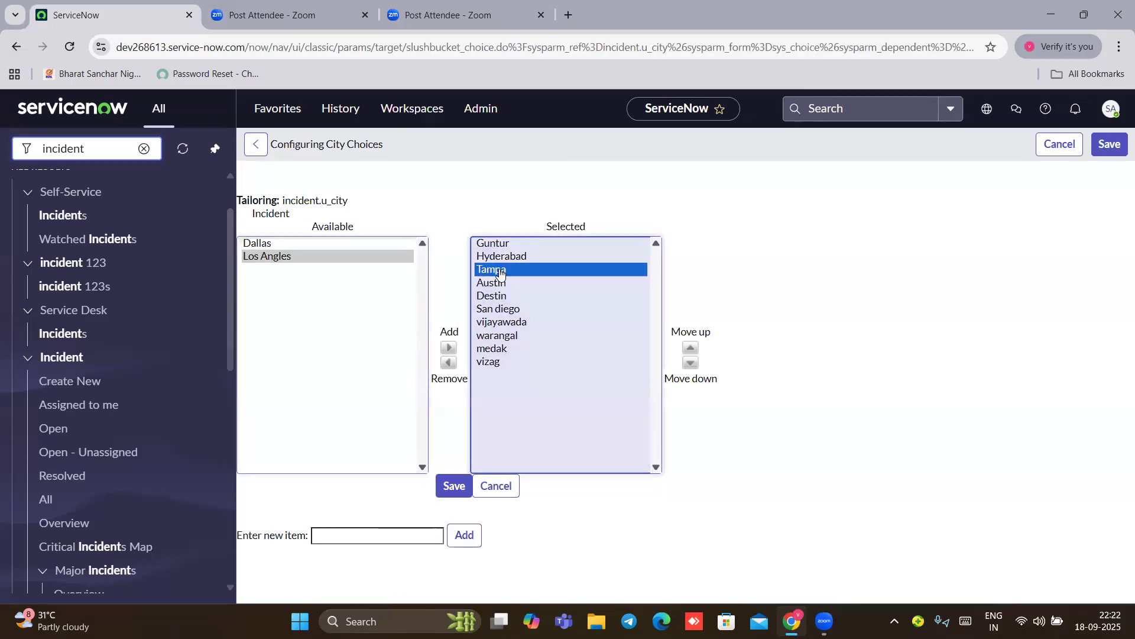
left_click(449, 363)
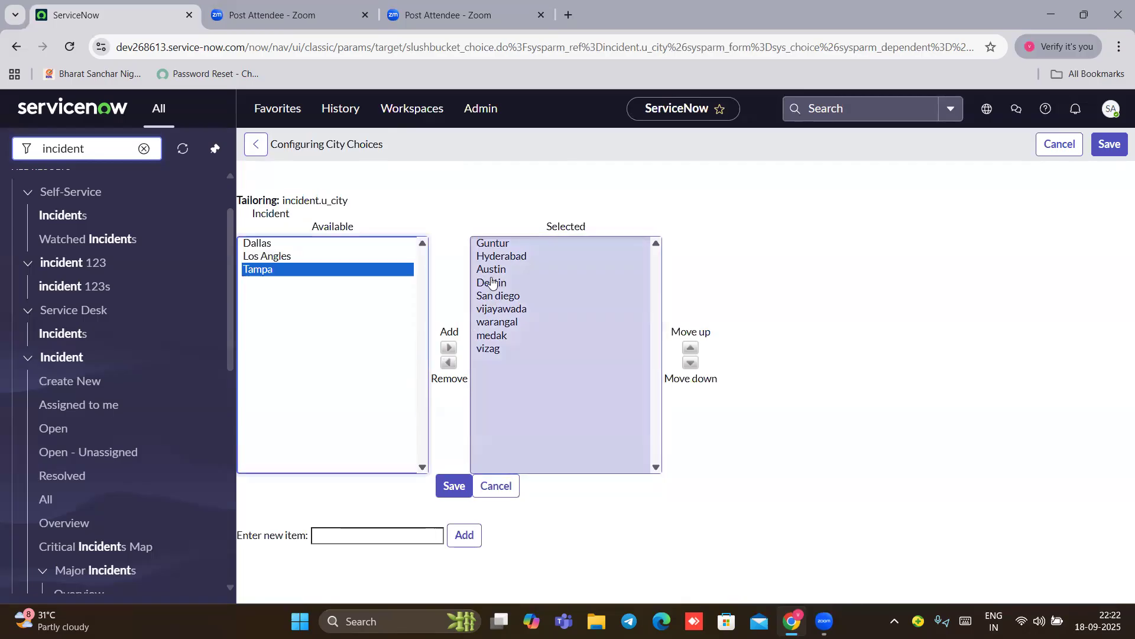
left_click(491, 282)
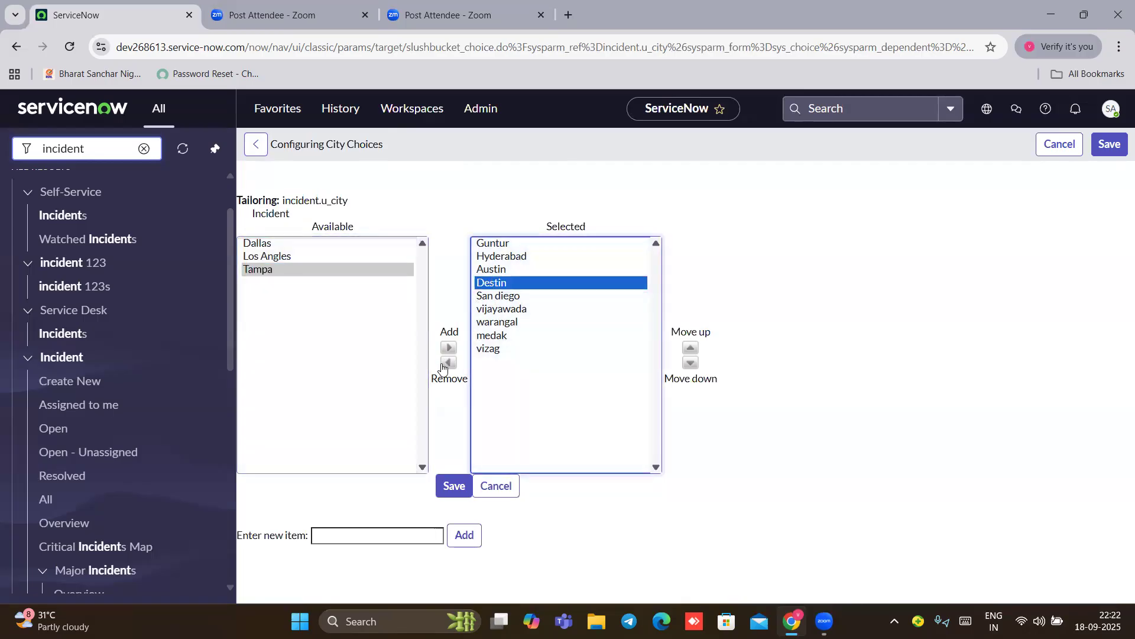
left_click(449, 362)
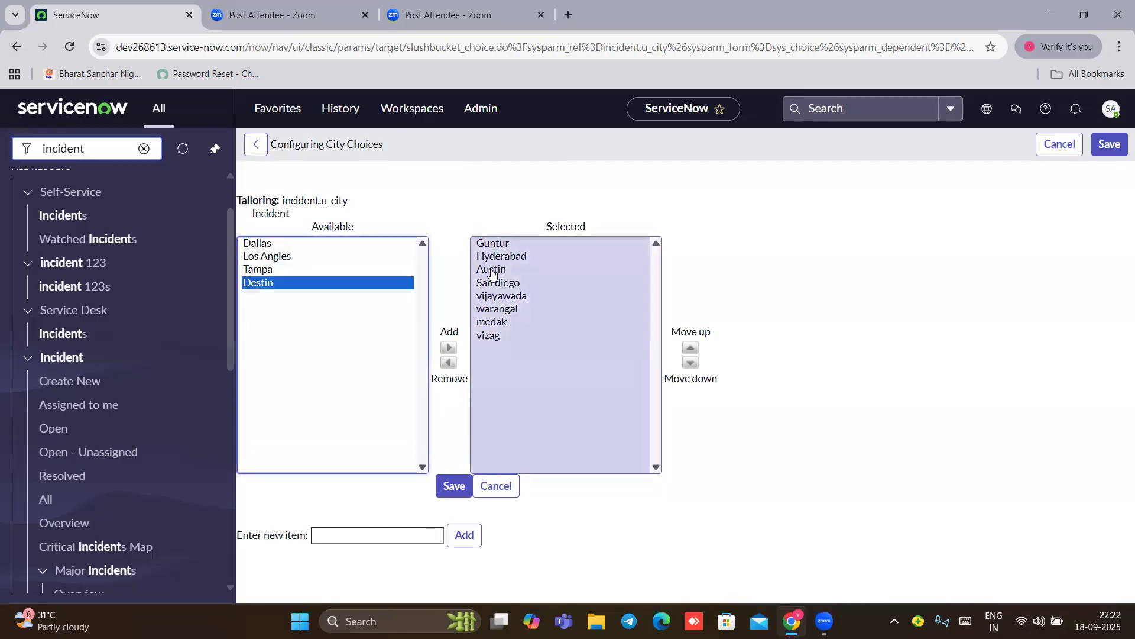
left_click_drag(492, 270, 495, 284)
left_click(449, 363)
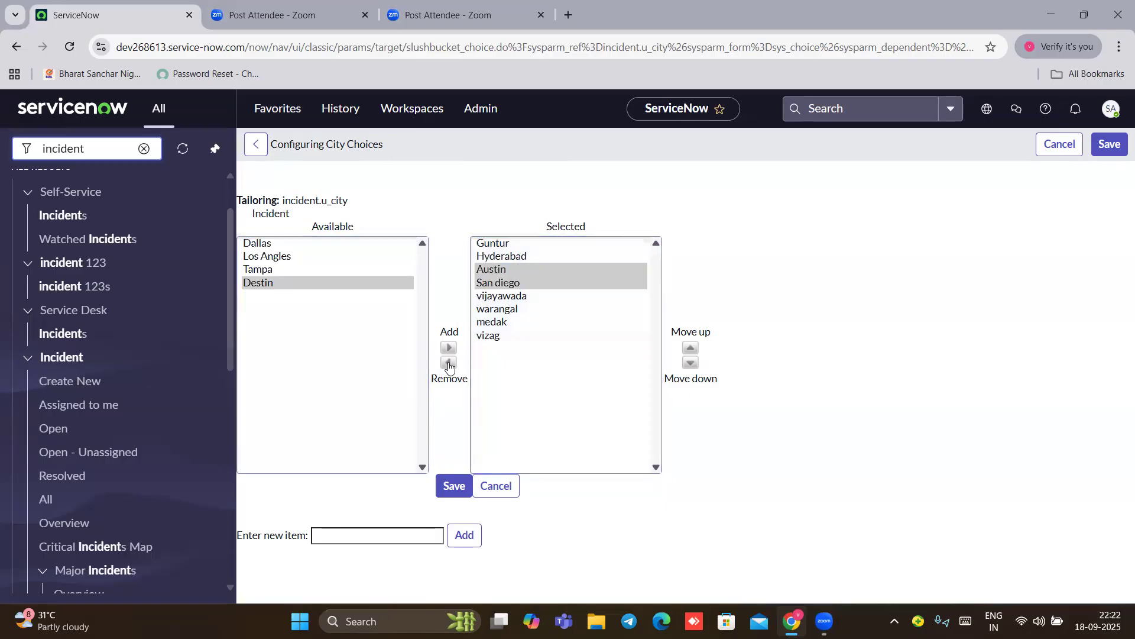
Step: Remove Hyderabad, warangal and medak from the selected City choices
left_click(478, 258)
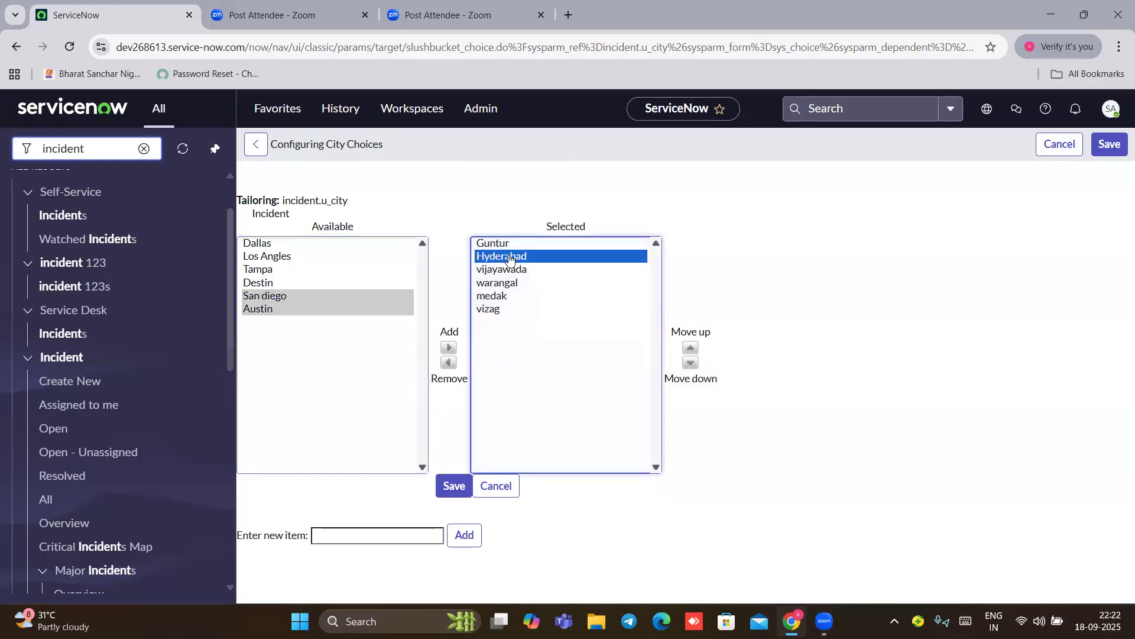
left_click(449, 363)
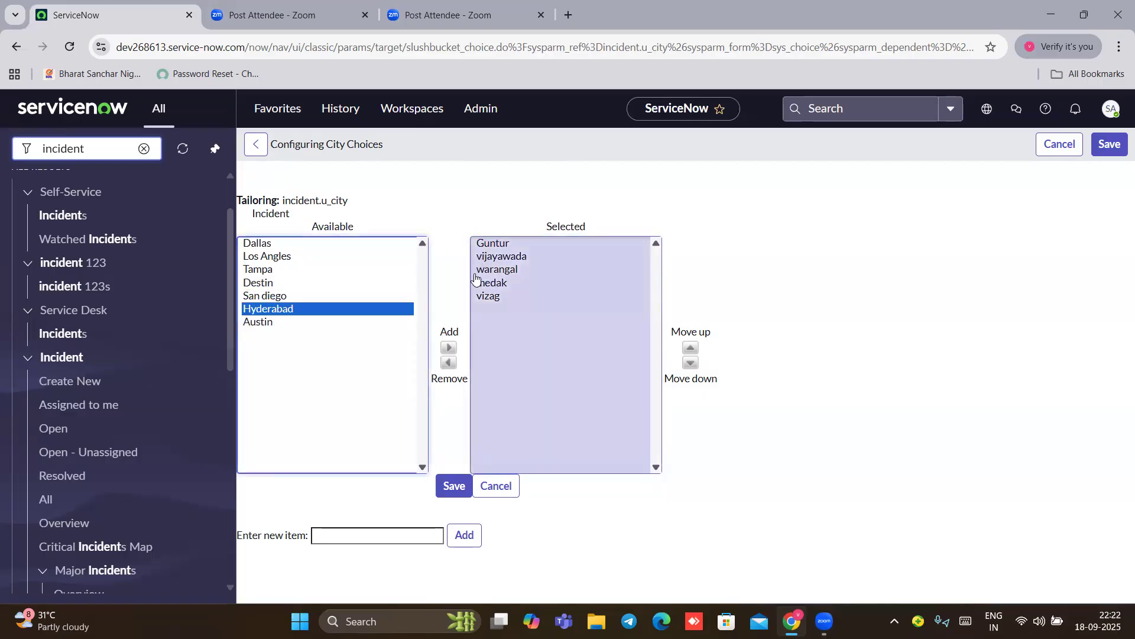
left_click(479, 271)
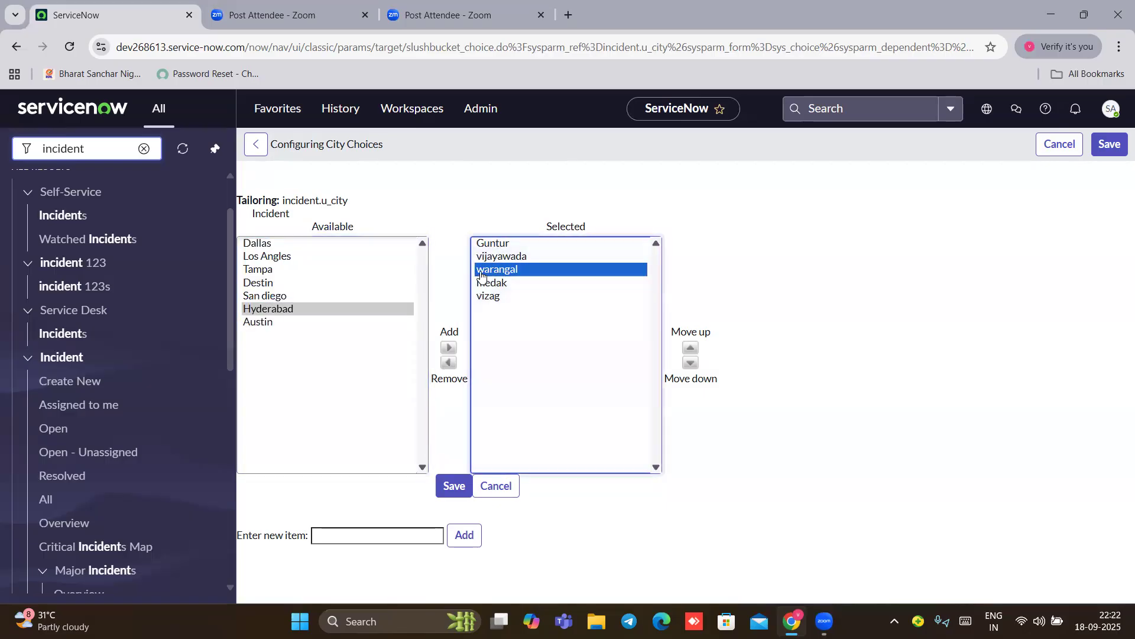
left_click(486, 284, "shift")
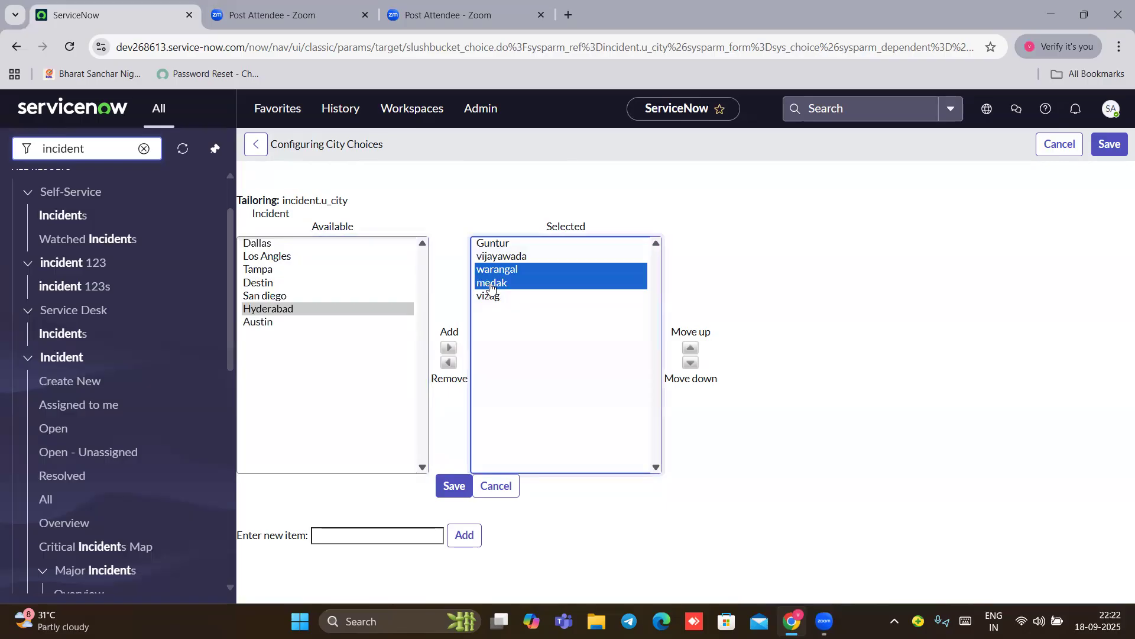
left_click(448, 362)
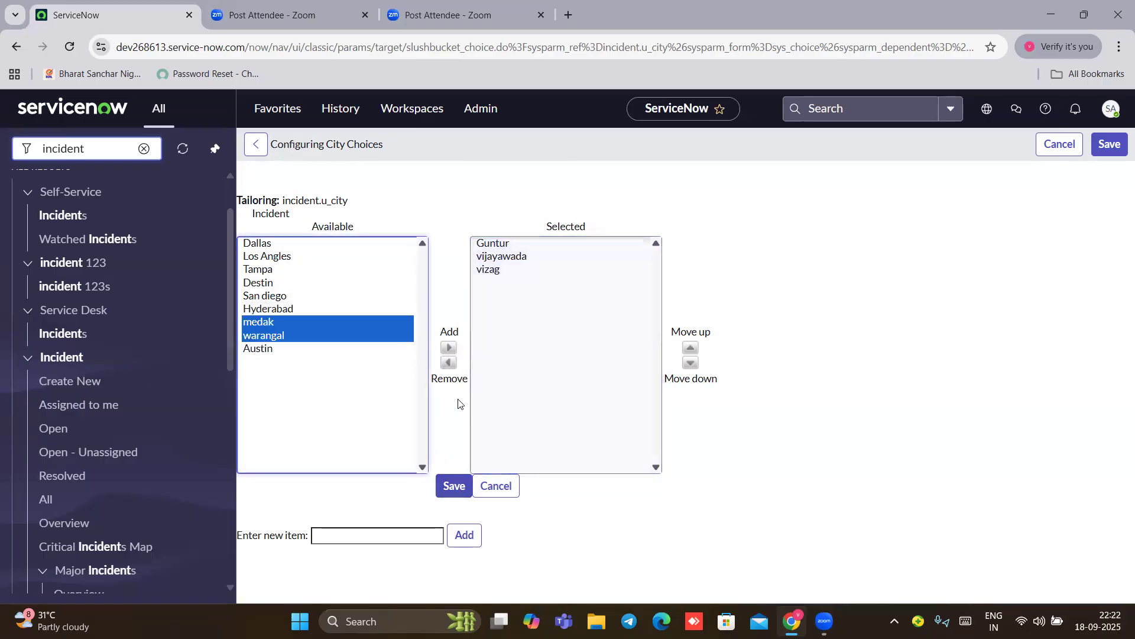
Step: Add Bapatla as a new City choice and save the choice list
left_click(366, 535)
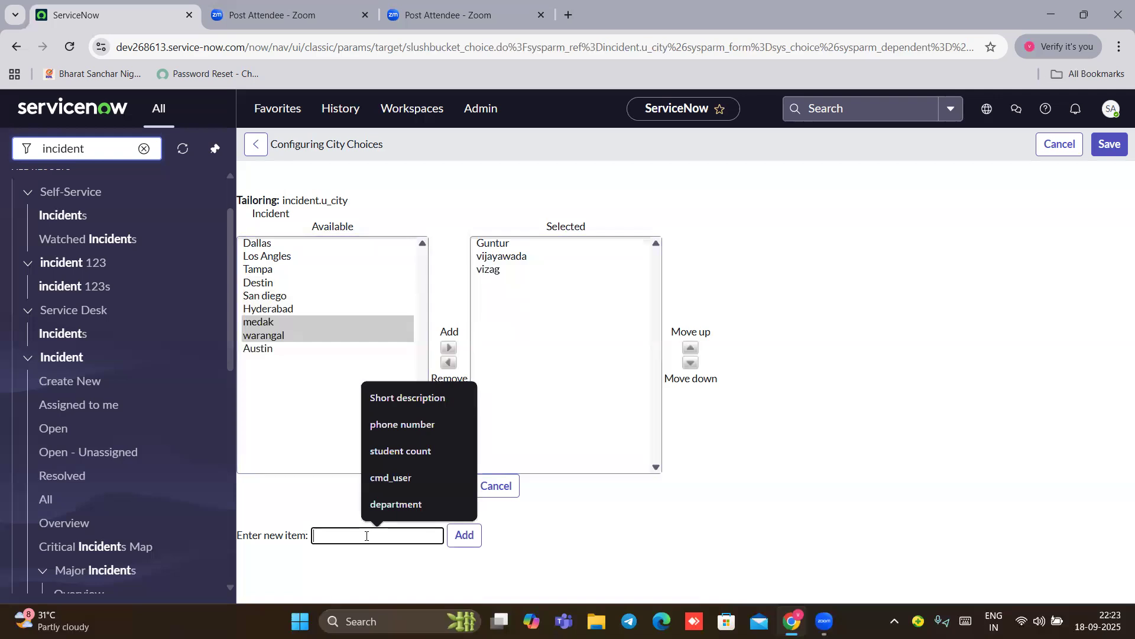
type("Bapatla")
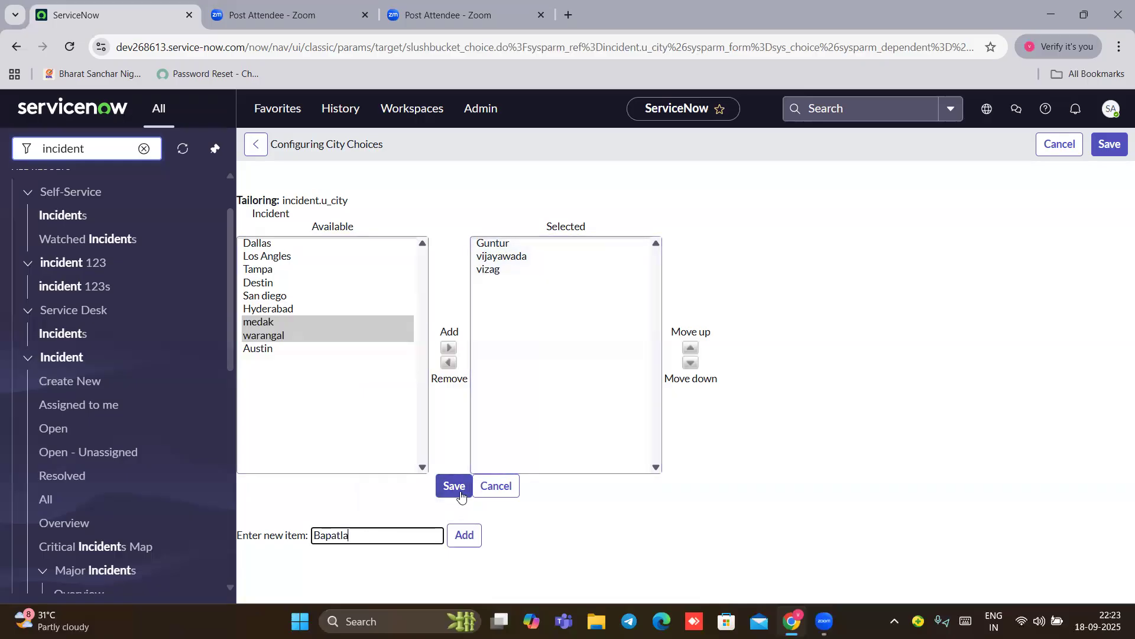
left_click(464, 535)
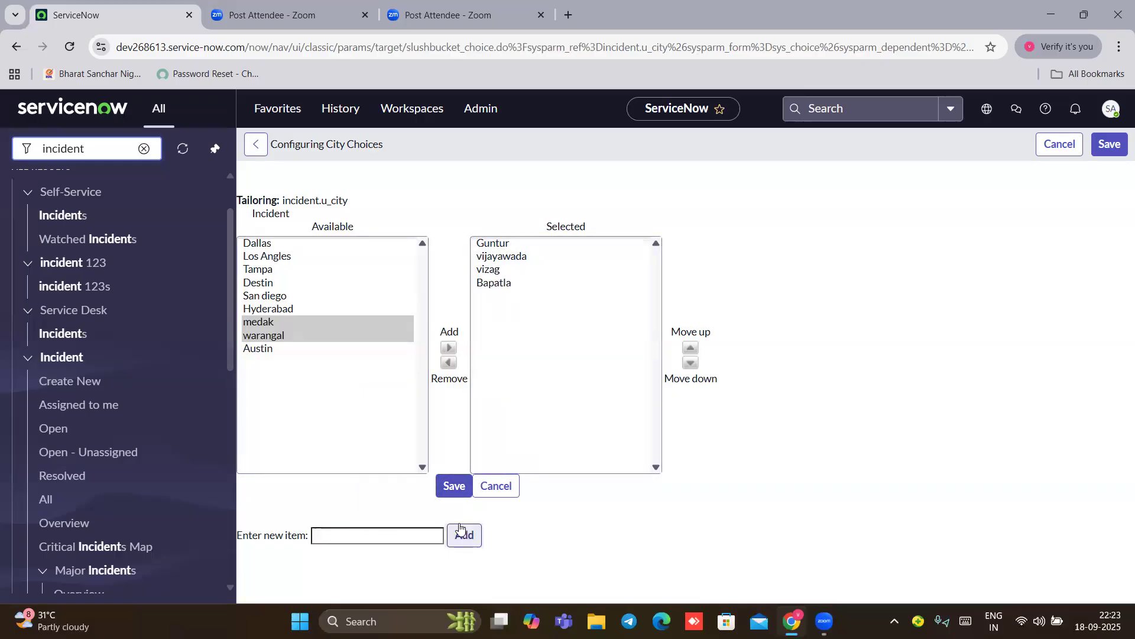
left_click(454, 486)
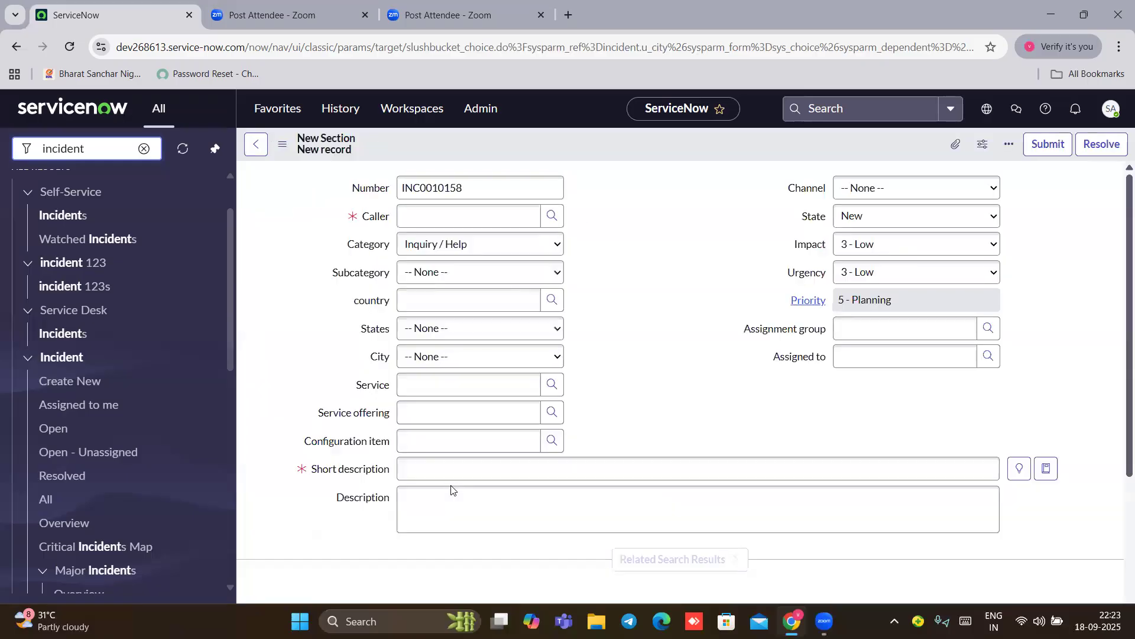
Step: Set country to India and States to Andhra Pradesh on the new incident form, and check the City options
left_click(459, 301)
type("in")
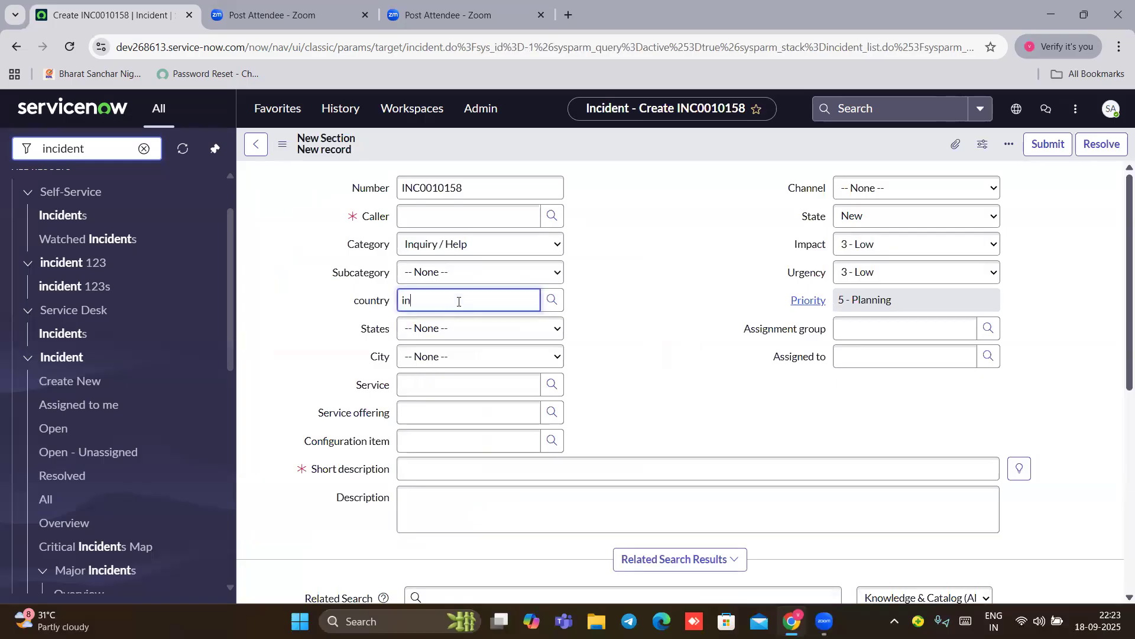
type("dia")
left_click(446, 329)
left_click(442, 369)
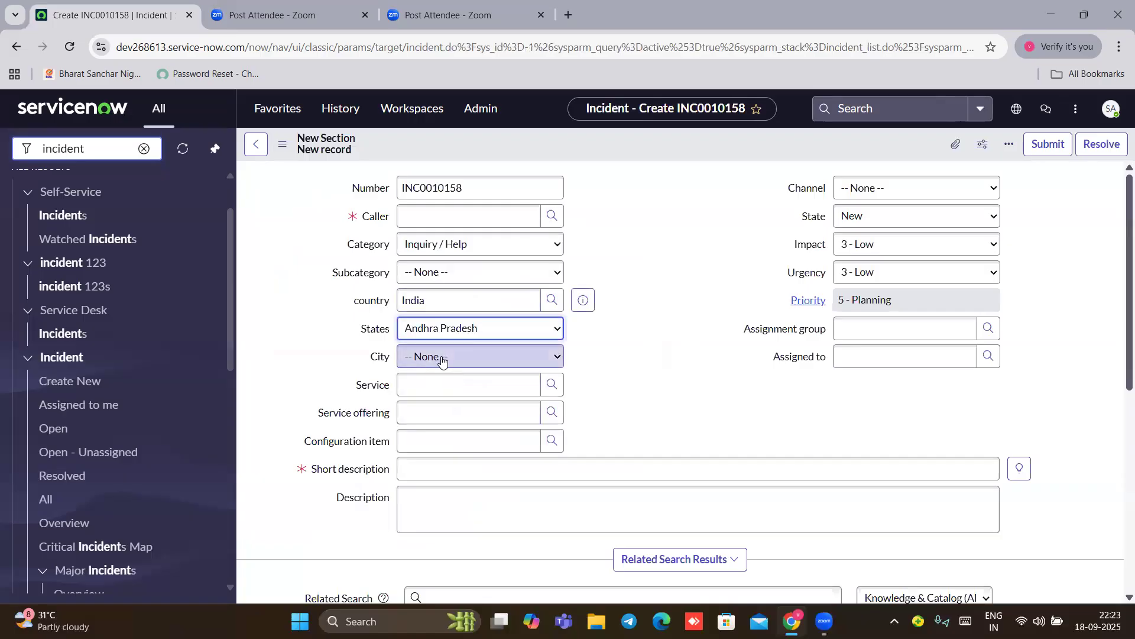
left_click(444, 357)
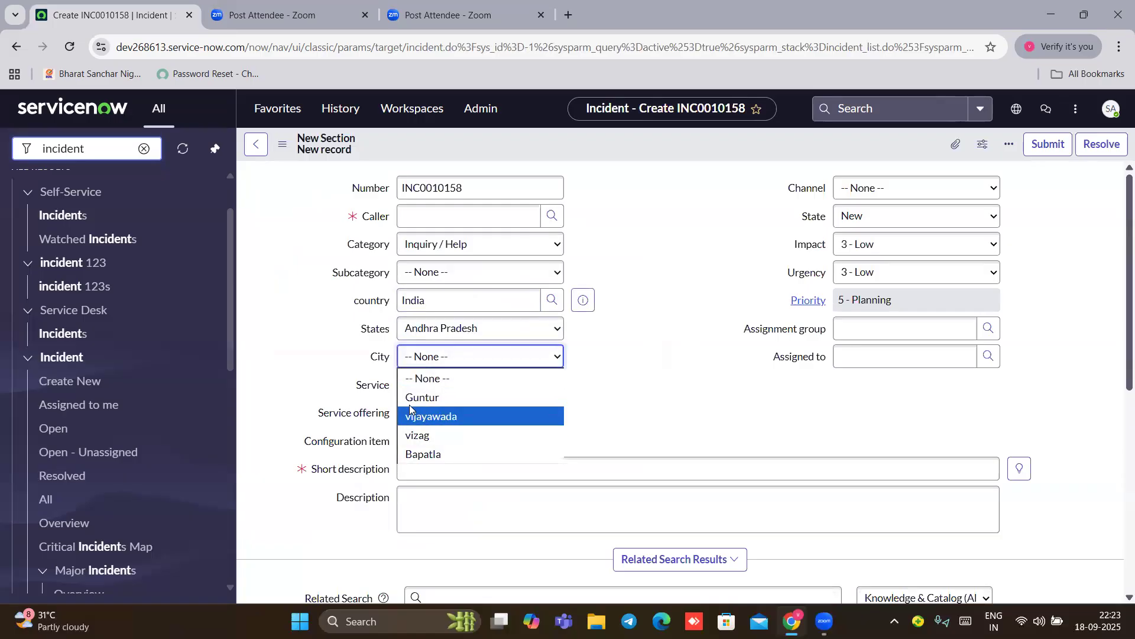
left_click(606, 354)
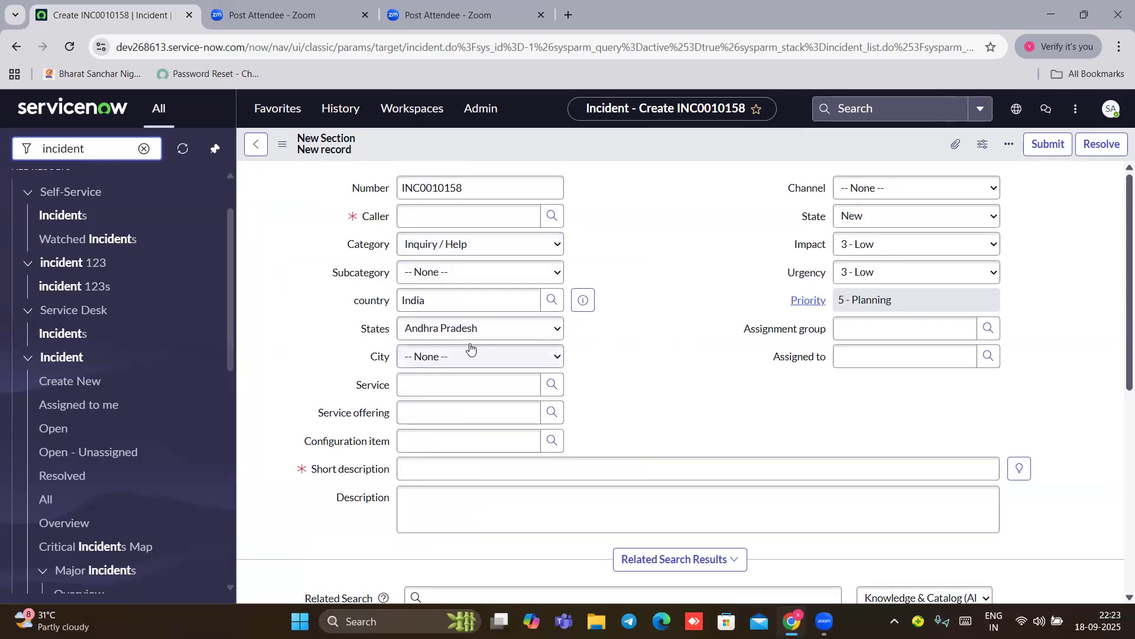
Step: Replace the country with United States of America by searching the country lookup list for "united"
left_click(487, 308)
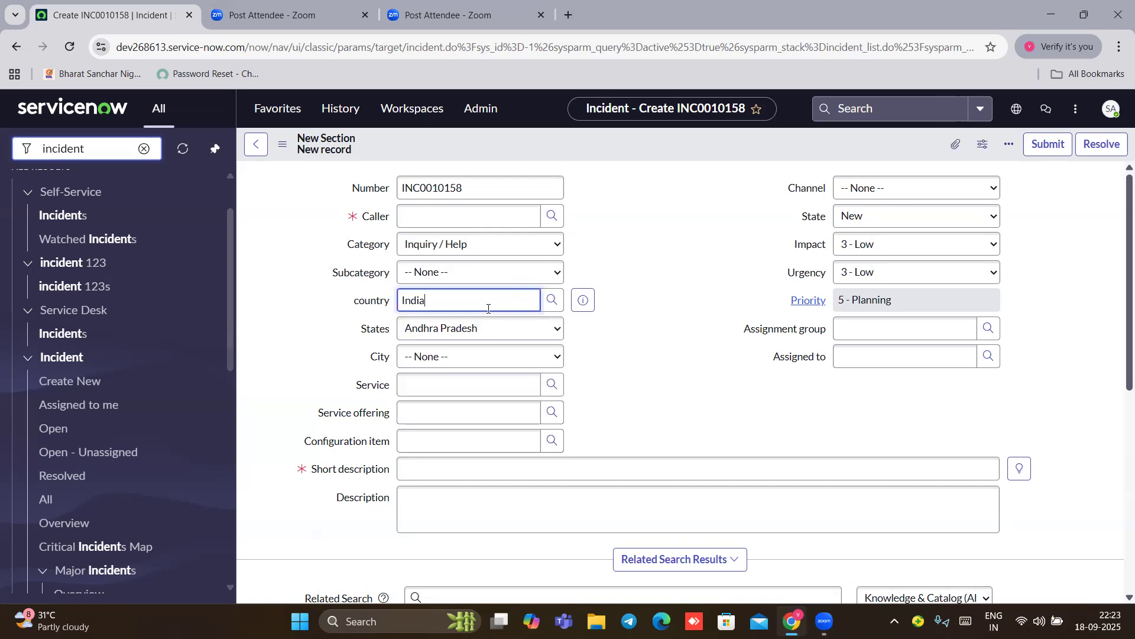
key("BackSpace")
key("BackSpace")
key("BackSpace")
key("BackSpace")
key("BackSpace")
left_click(554, 306)
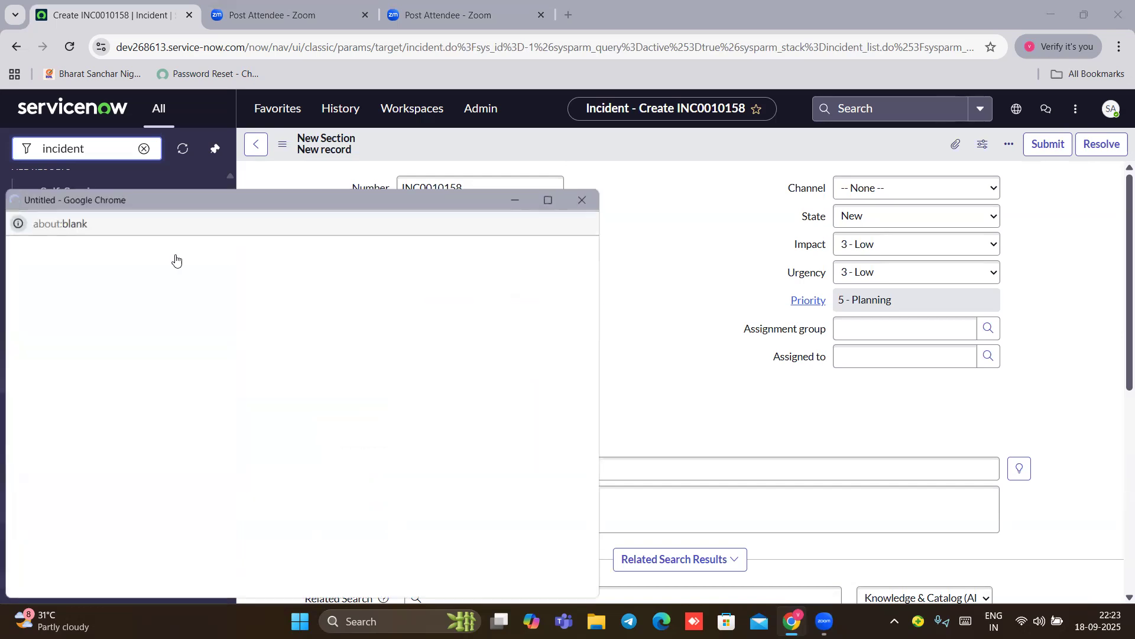
type("united")
key("Return")
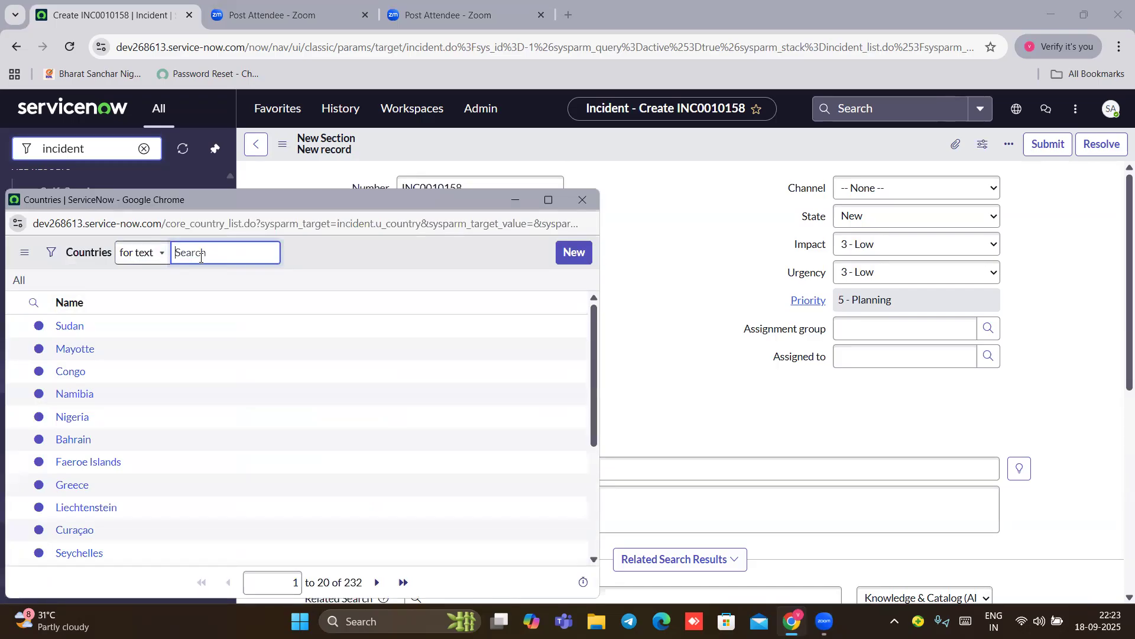
left_click(160, 357)
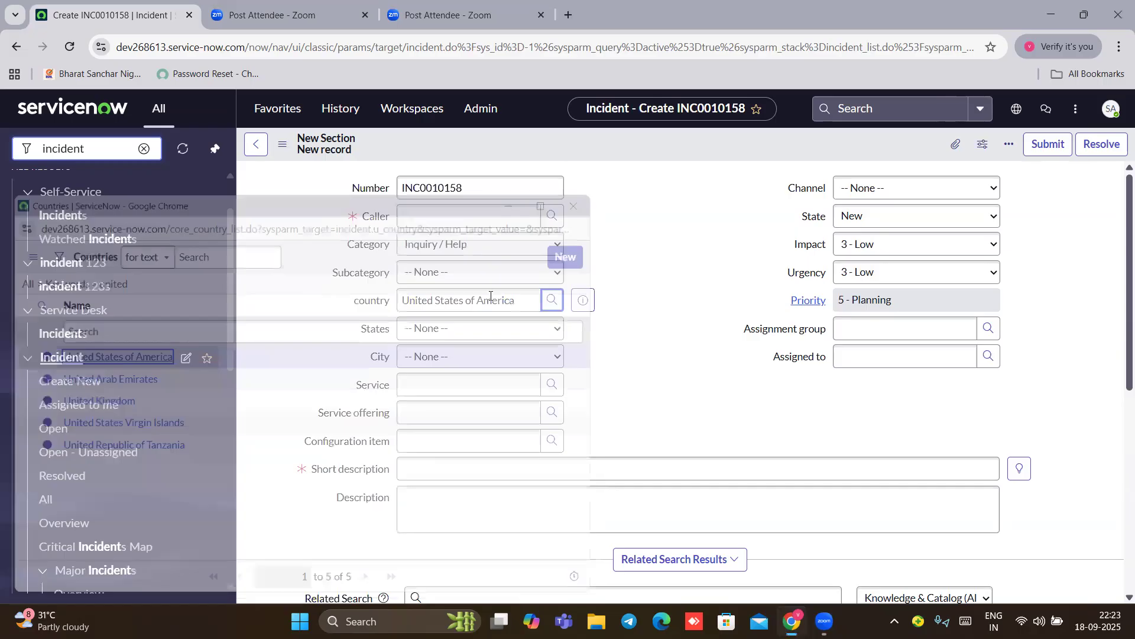
Step: Set the States field to califonia and check the City options
left_click(499, 329)
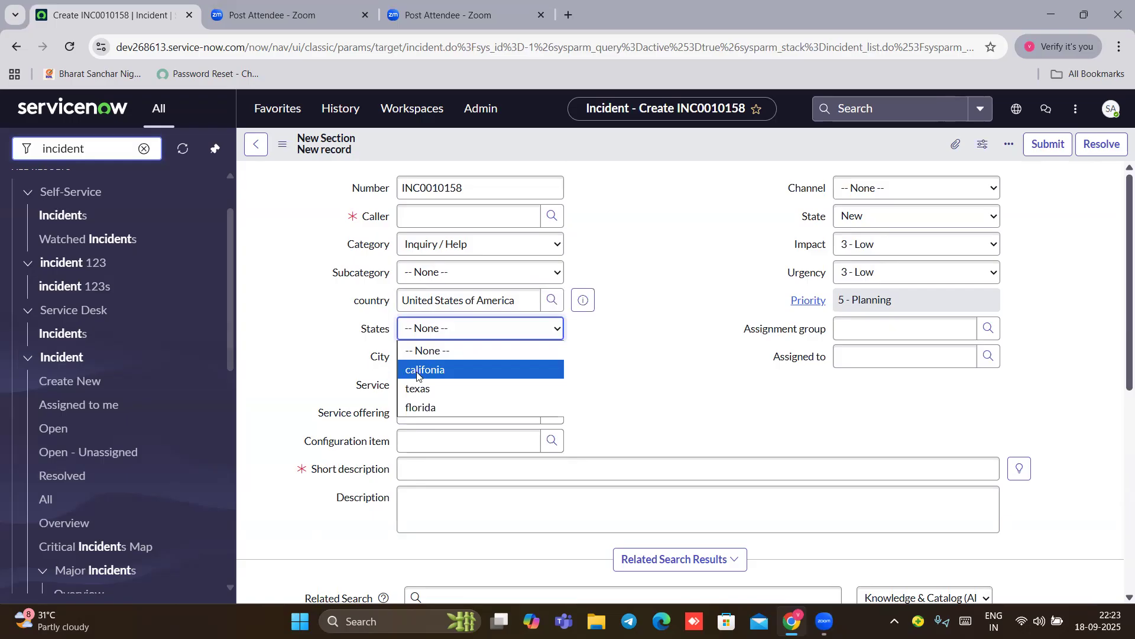
left_click(418, 373)
left_click(424, 358)
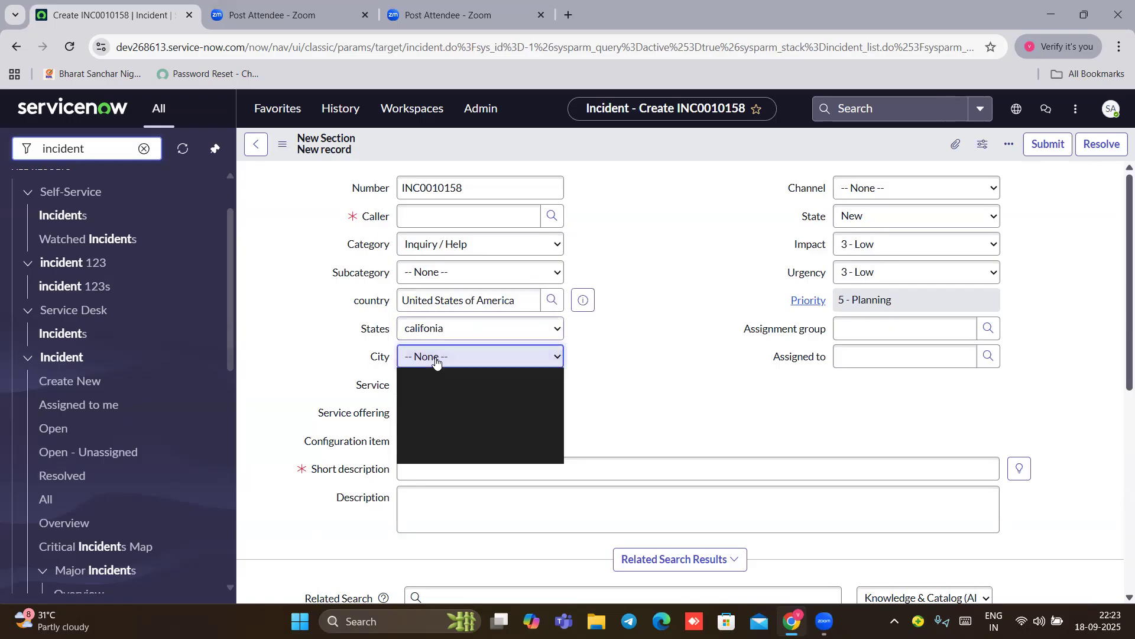
Step: Open the choice configuration of the City field, leaving the unsaved incident form
right_click(379, 360)
right_click(380, 359)
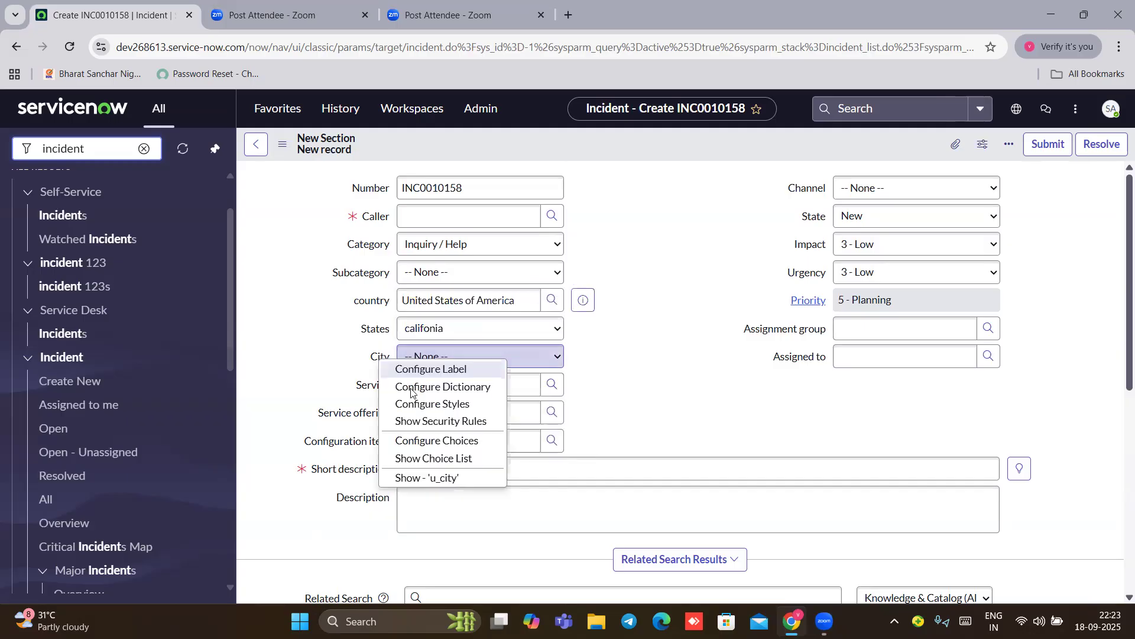
left_click(429, 442)
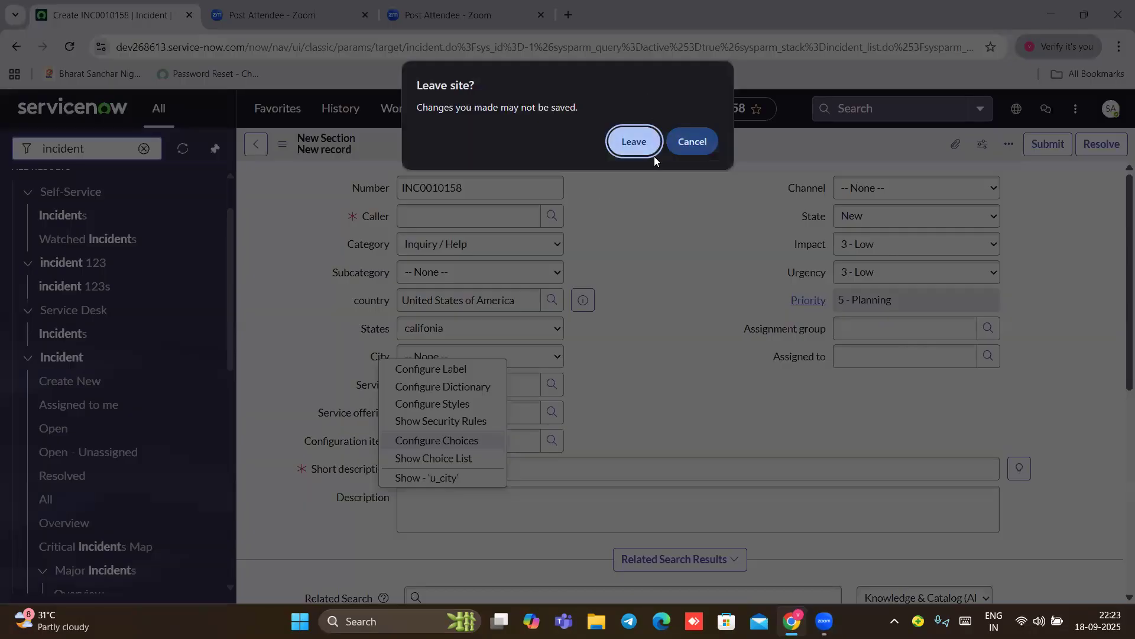
left_click(636, 140)
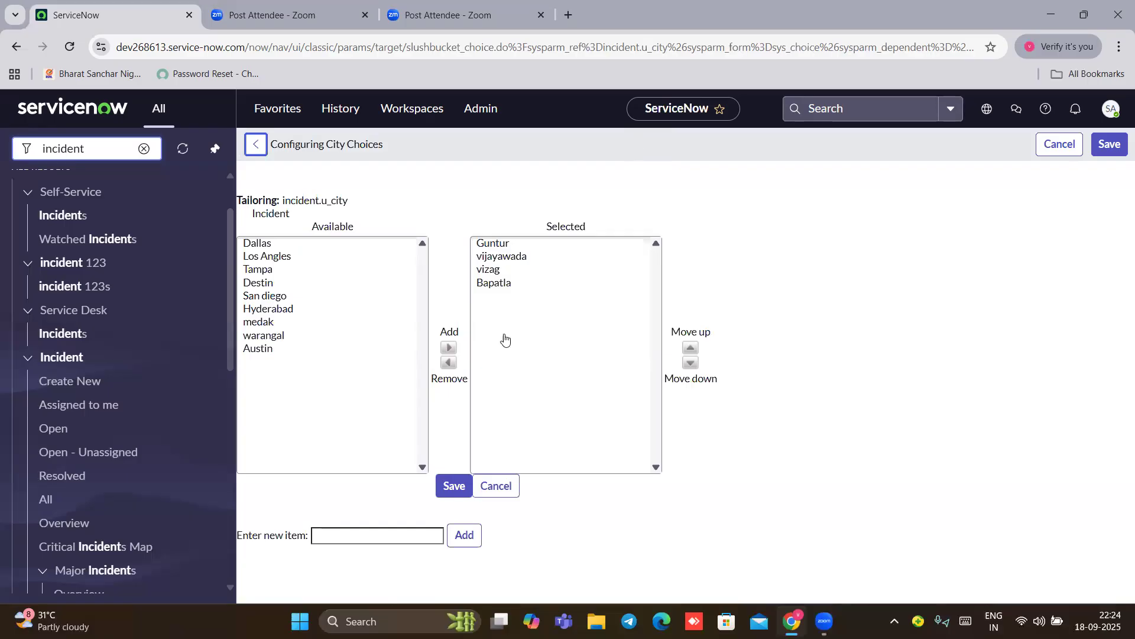
left_click(329, 539)
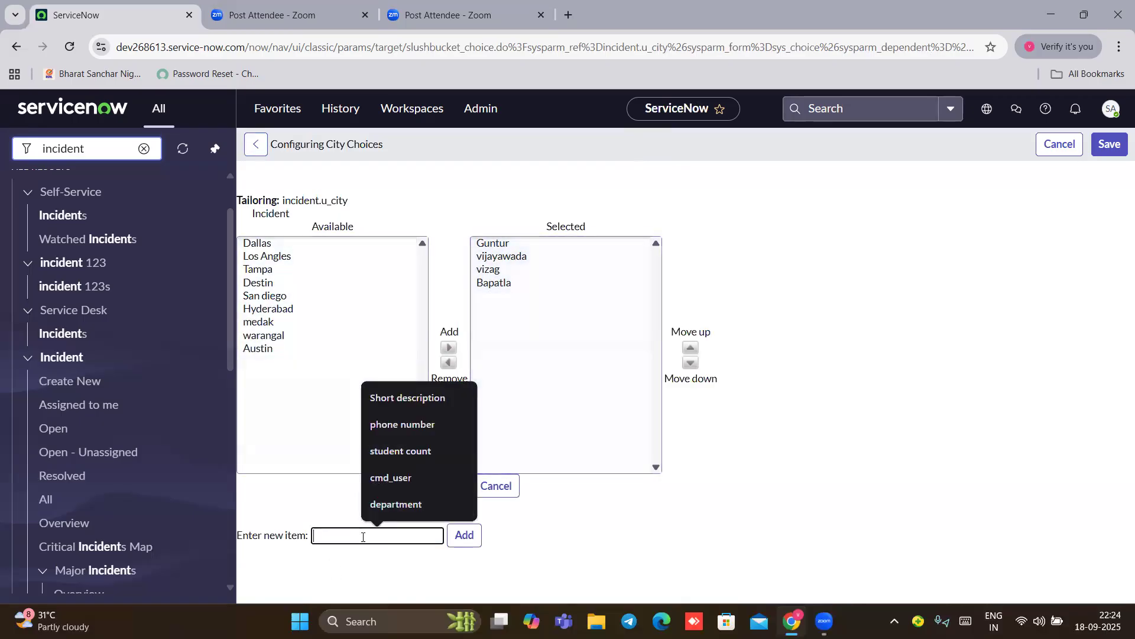
type("s")
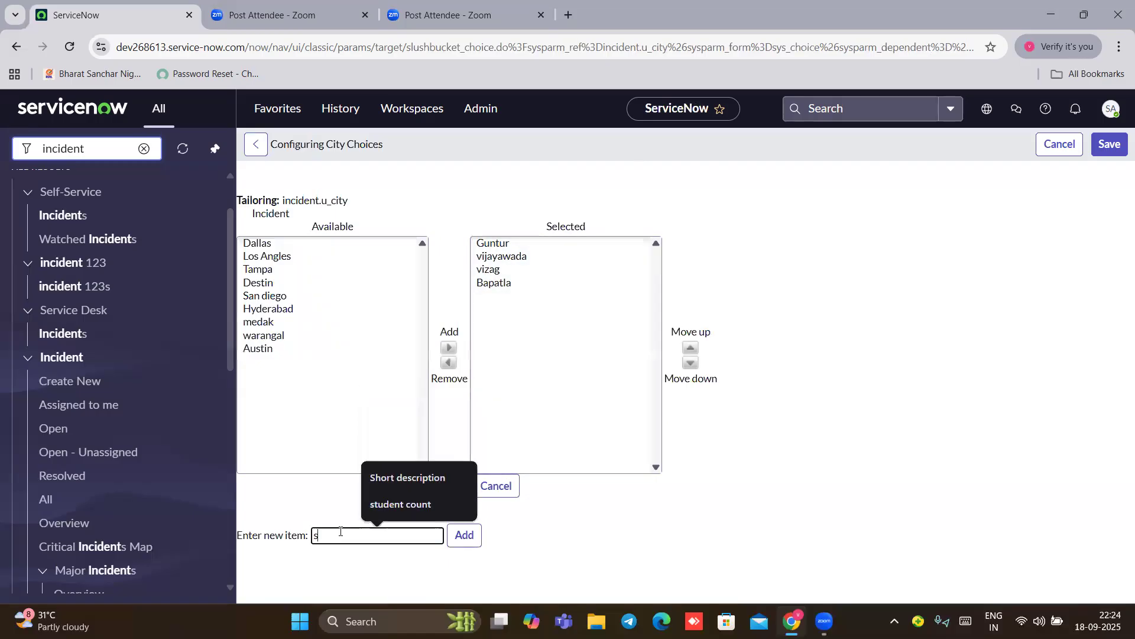
type("andiego")
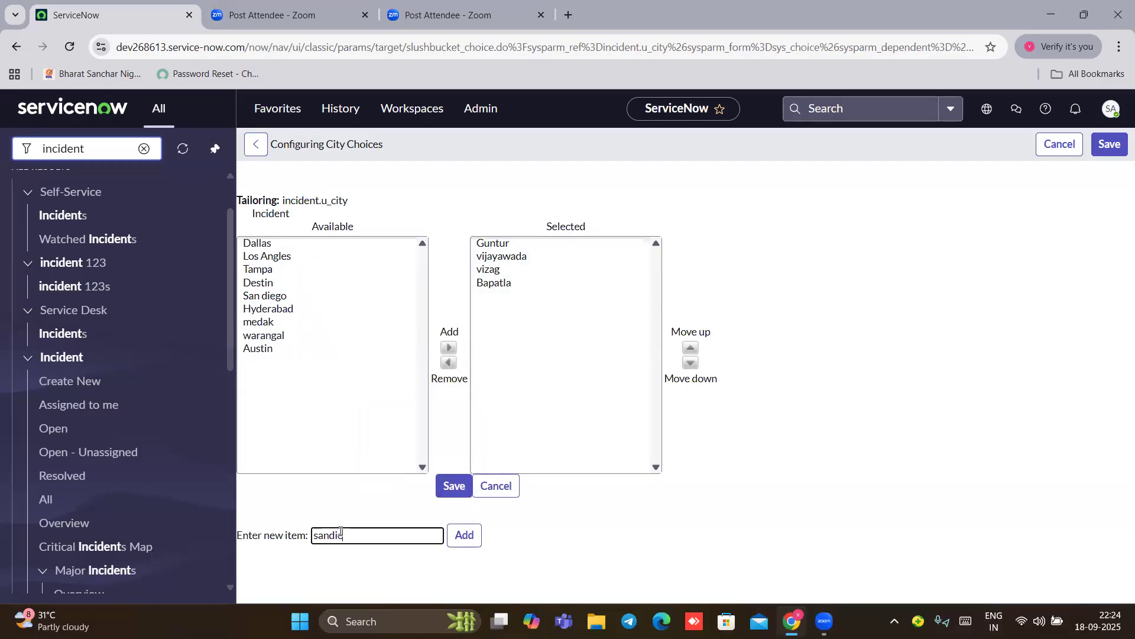
left_click(480, 263)
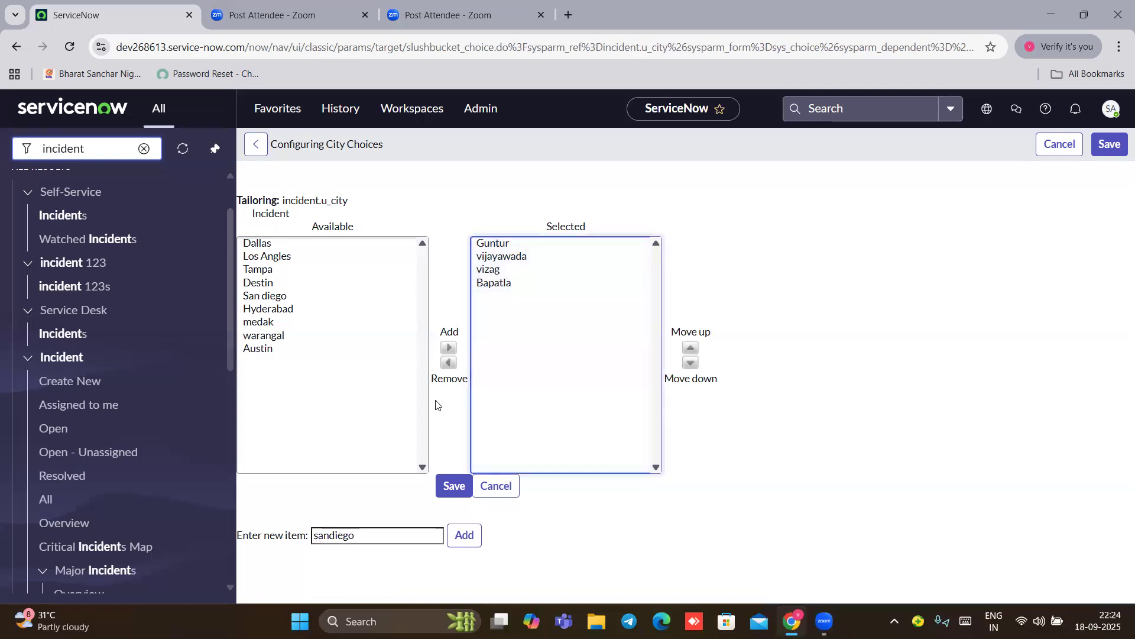
left_click(387, 539)
key("BackSpace")
key("BackSpace")
key("BackSpace")
key("BackSpace")
key("BackSpace")
key("BackSpace")
key("BackSpace")
key("BackSpace")
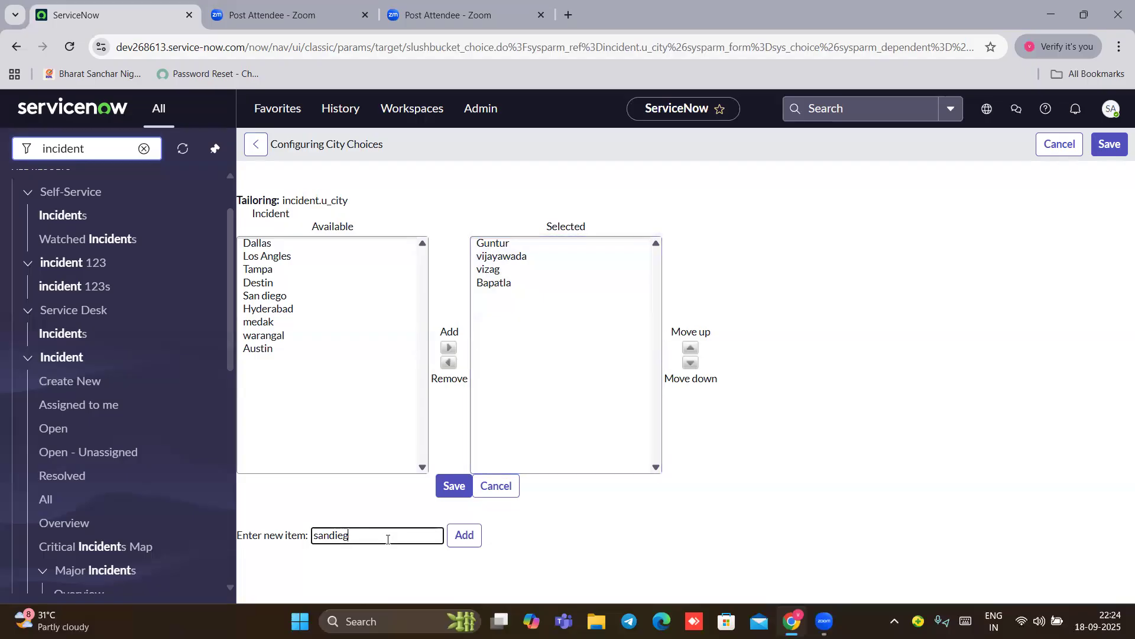
Step: Remove Guntur, vijayawada, vizag and Bapatla from the selected City choices for califonia
left_click_drag(473, 242, 550, 294)
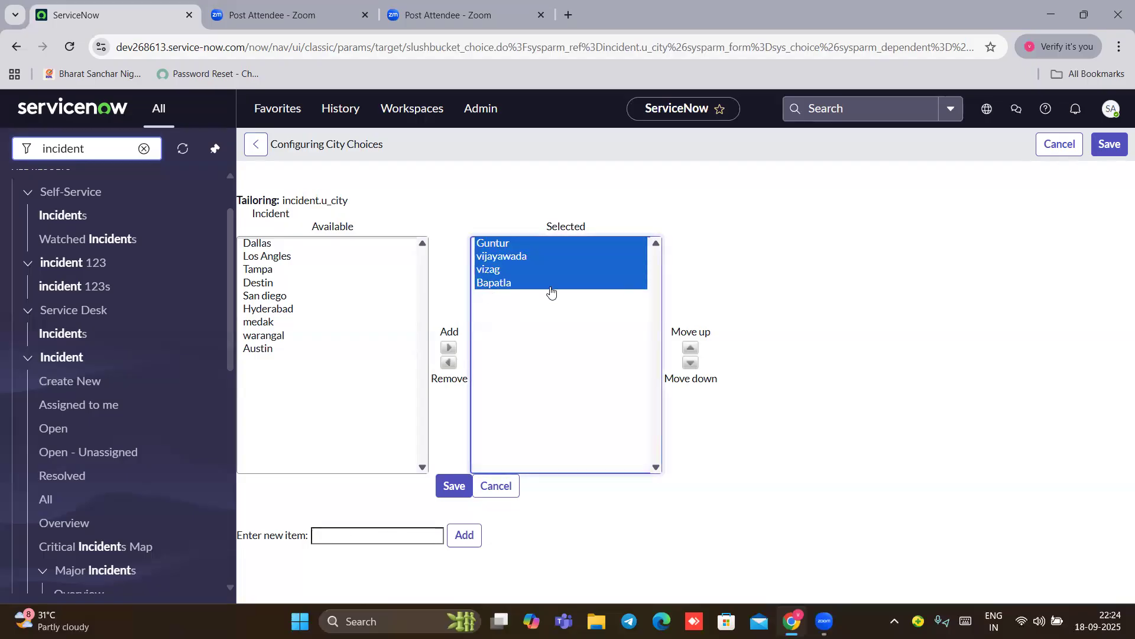
left_click(449, 362)
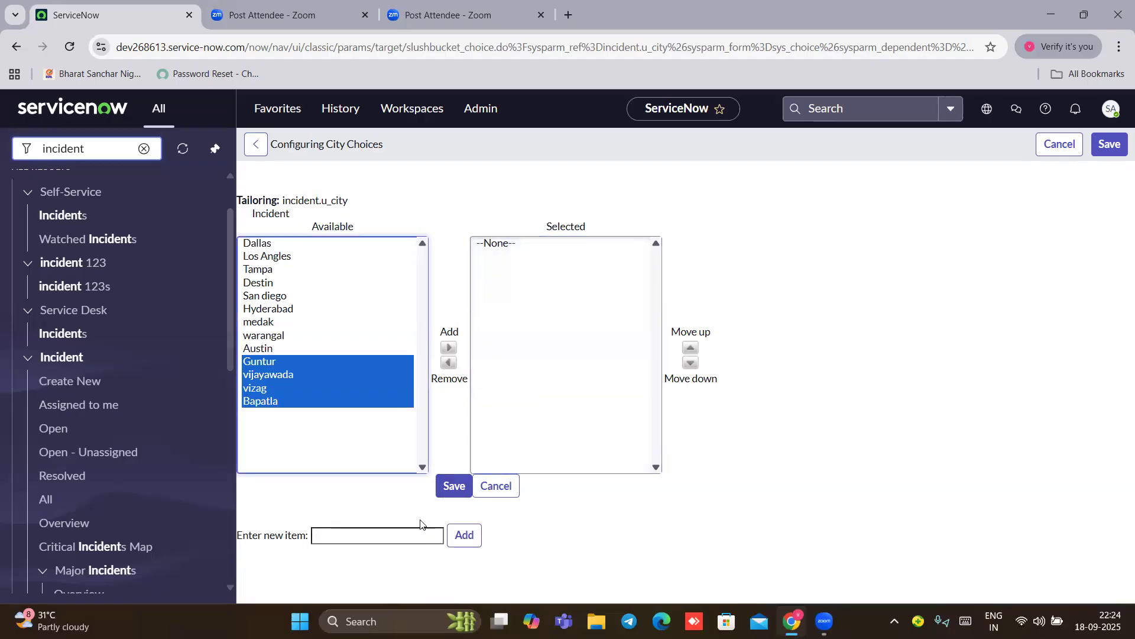
left_click(488, 253)
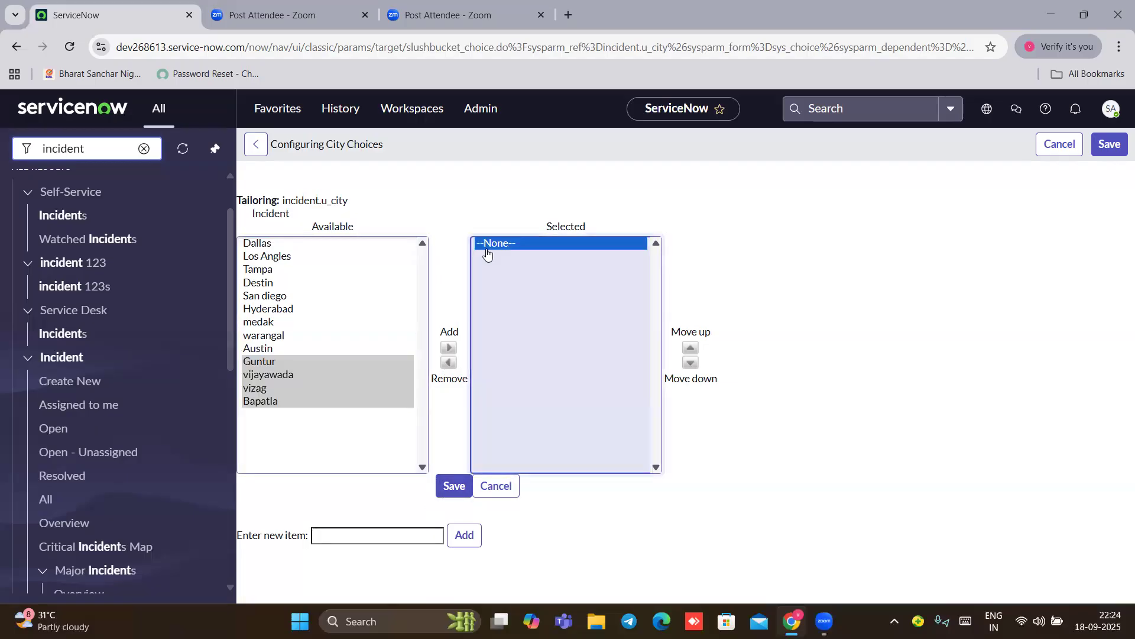
Step: Add sandiego as a new City choice and save the choice list
left_click(356, 532)
type("sande")
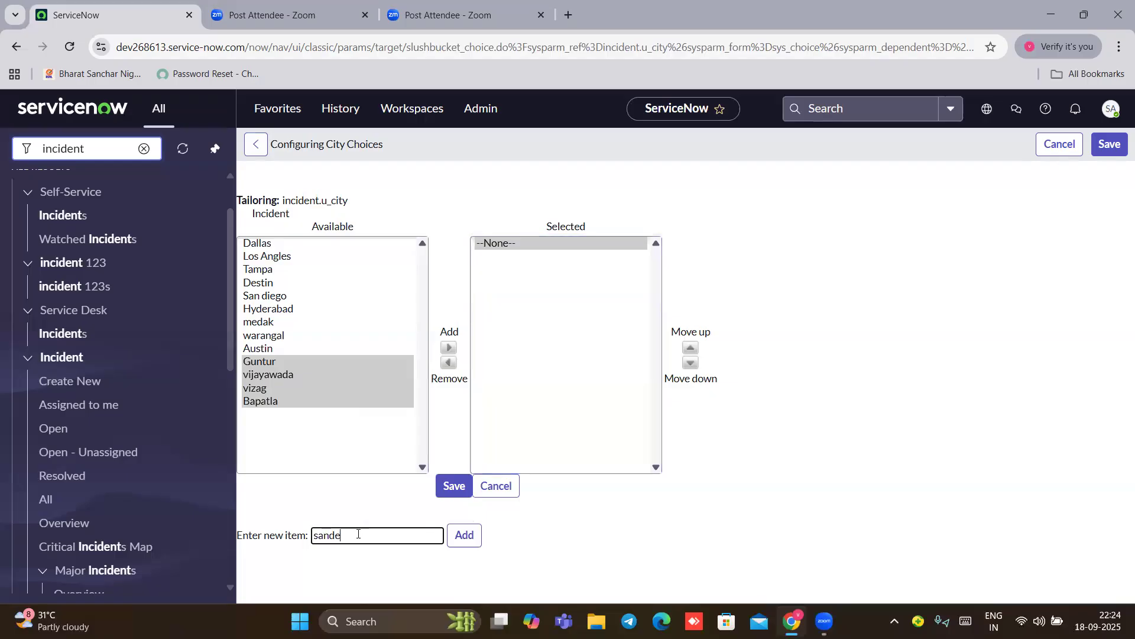
key("BackSpace")
type("iego")
left_click(464, 534)
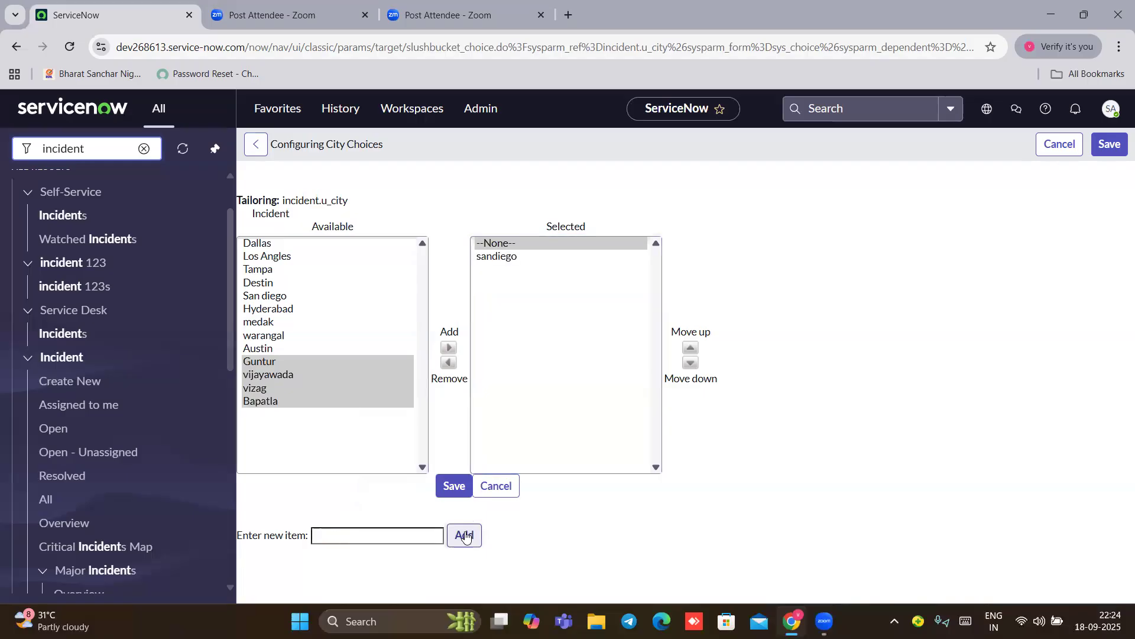
left_click(449, 486)
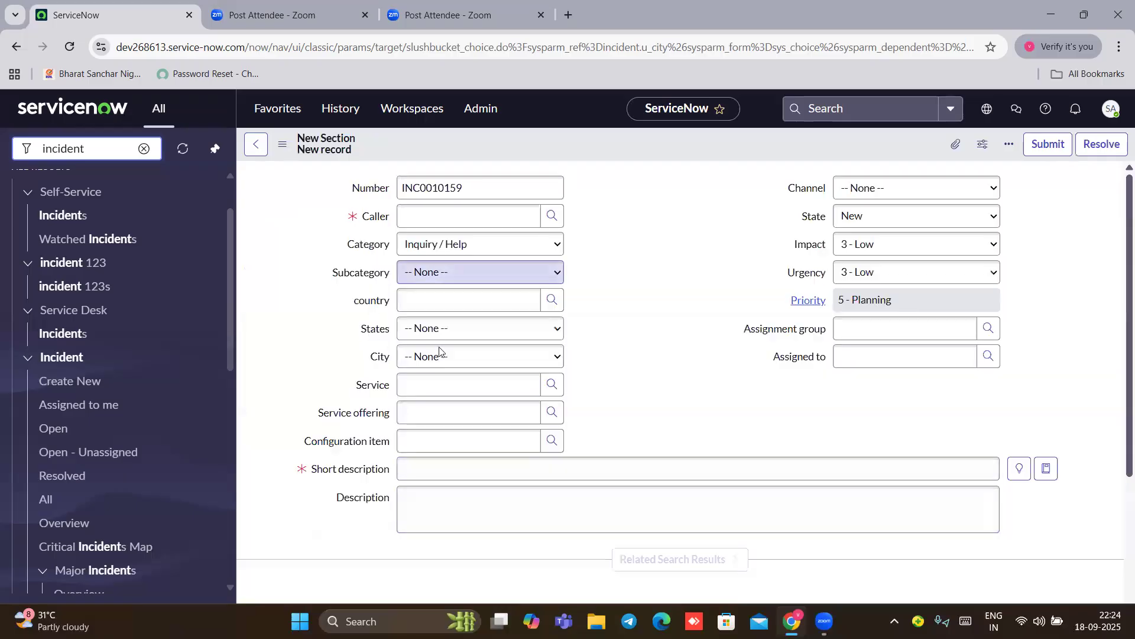
Step: Set the country to United States of America on the new incident form, searching the country lookup for names starting with "uni"
left_click(453, 301)
type("u")
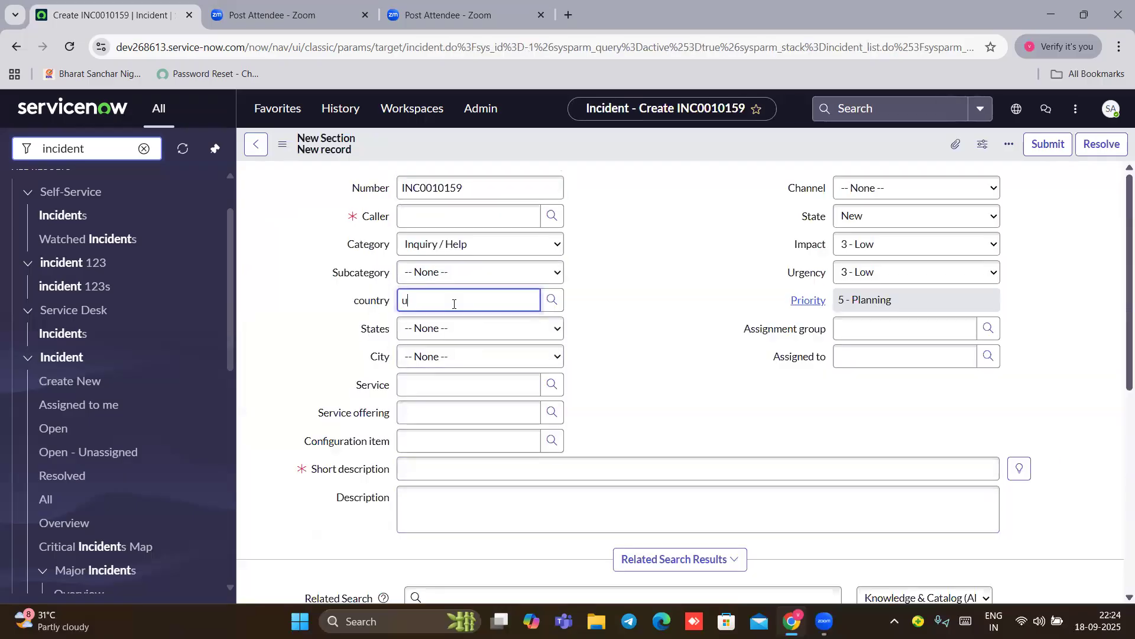
type("nited")
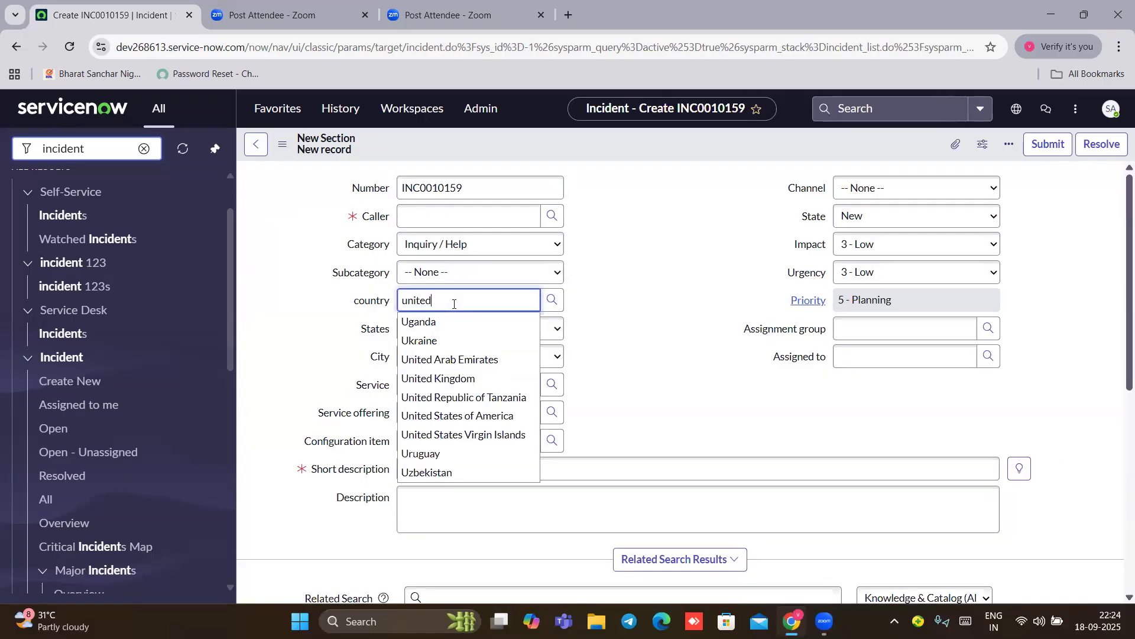
key("BackSpace")
key("BackSpace")
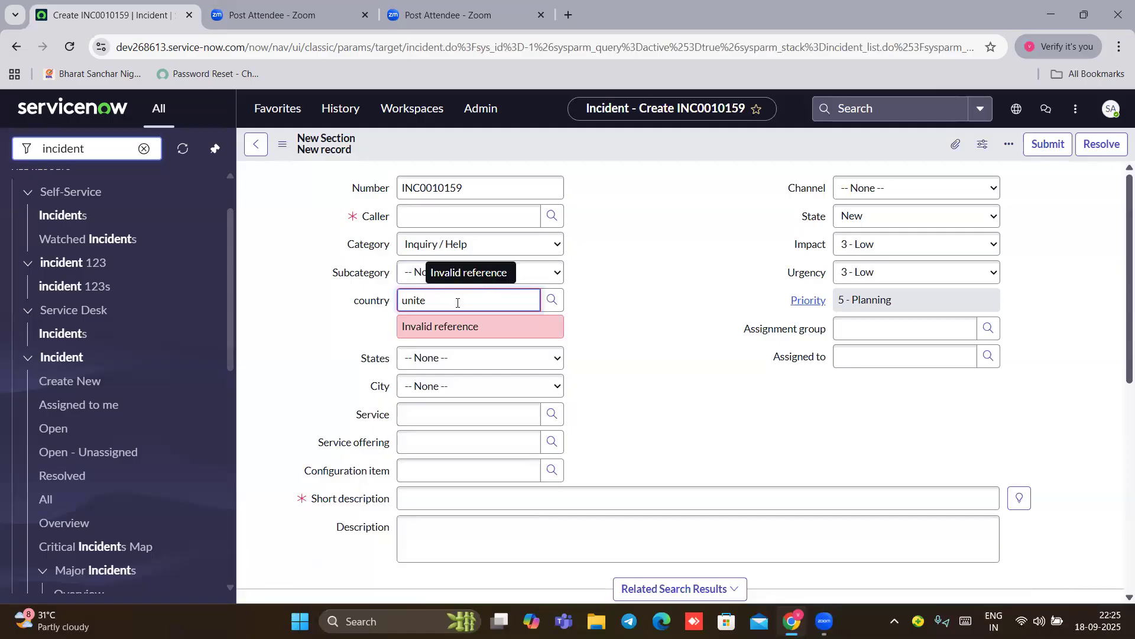
key("BackSpace")
left_click(552, 300)
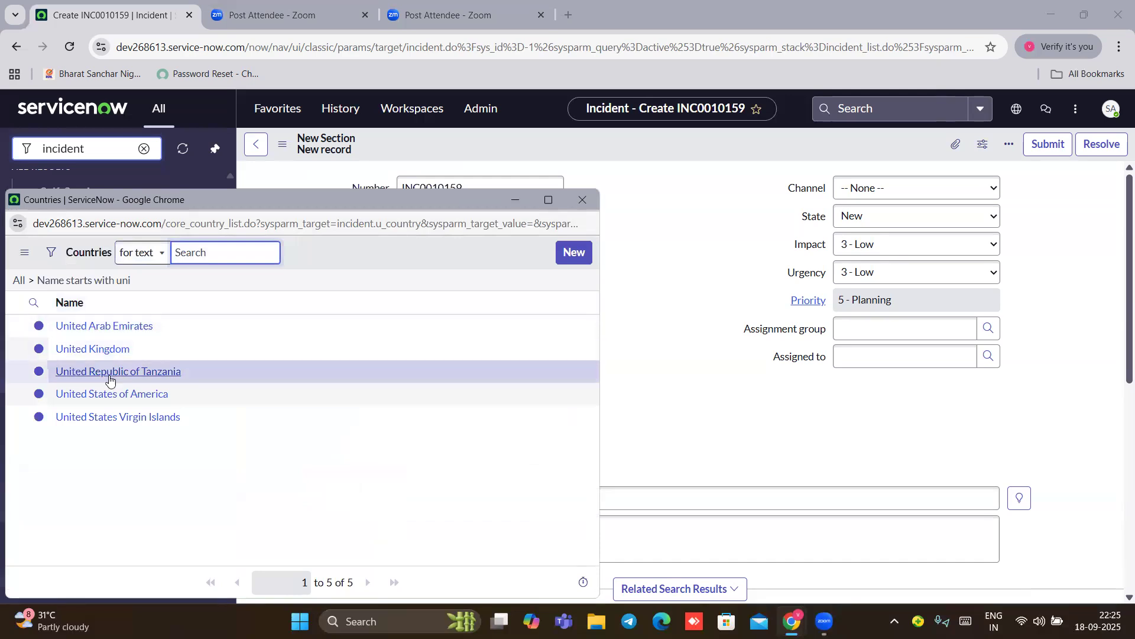
left_click(111, 393)
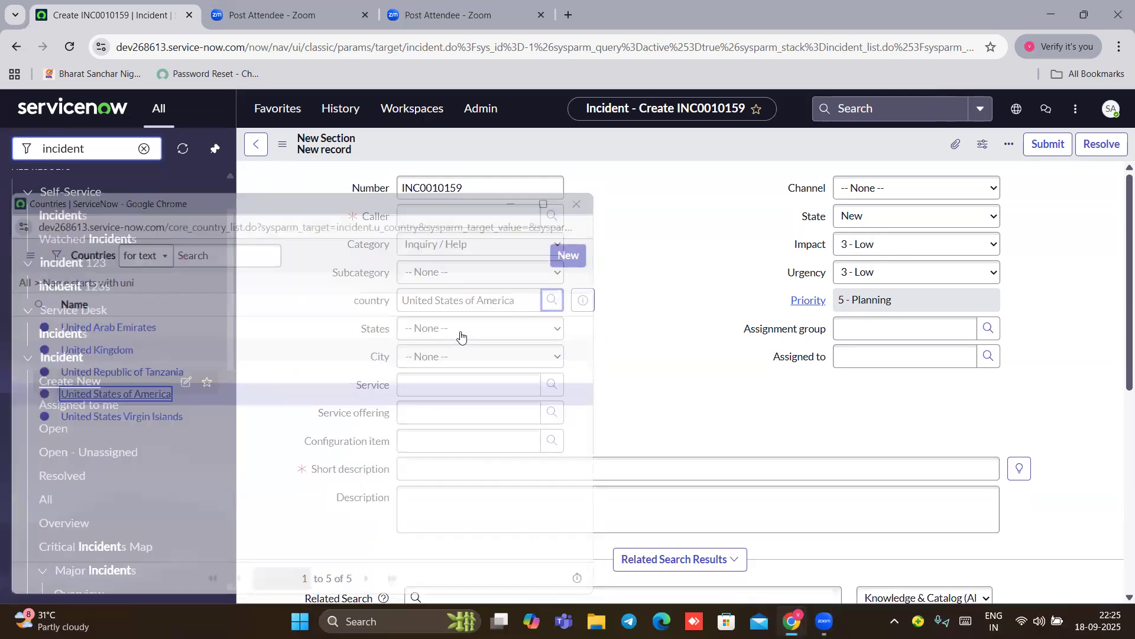
Step: Set States to califonia and check which City options are offered
left_click(435, 328)
left_click(426, 368)
left_click(464, 356)
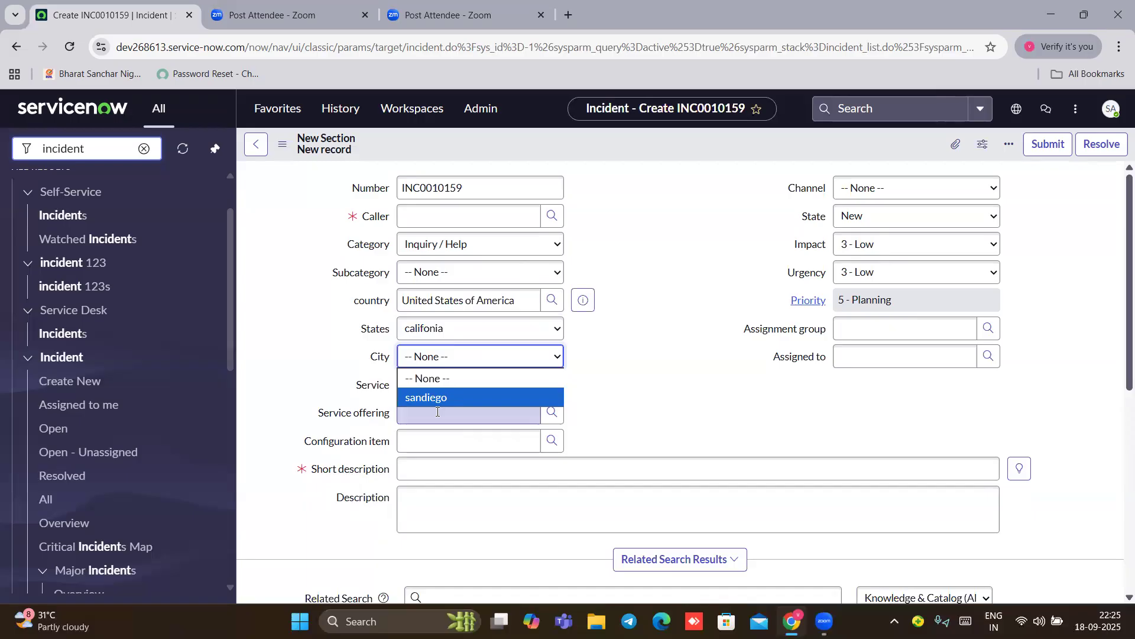
left_click(626, 363)
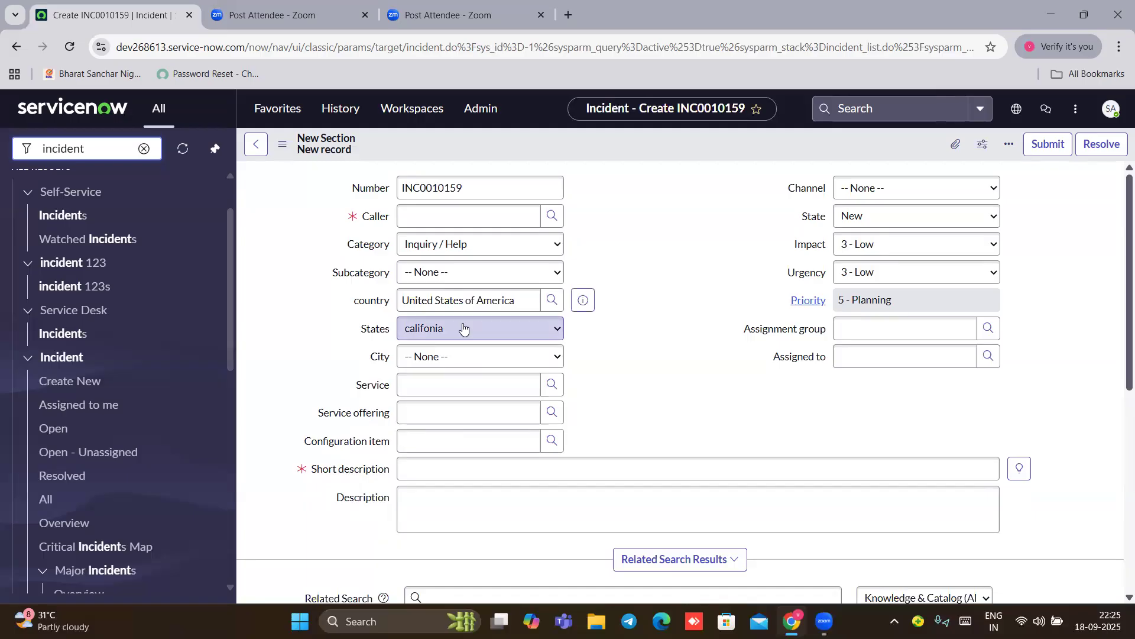
scroll(464, 329, "down", 1)
scroll(464, 329, "down", 1)
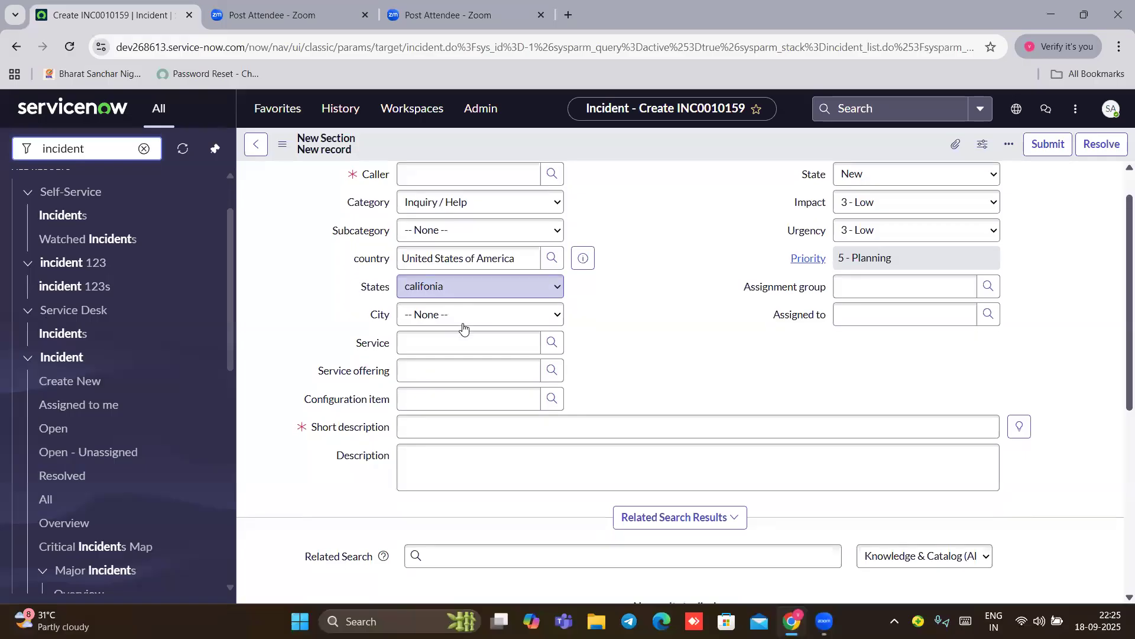
scroll(463, 329, "down", 1)
scroll(464, 329, "up", 2)
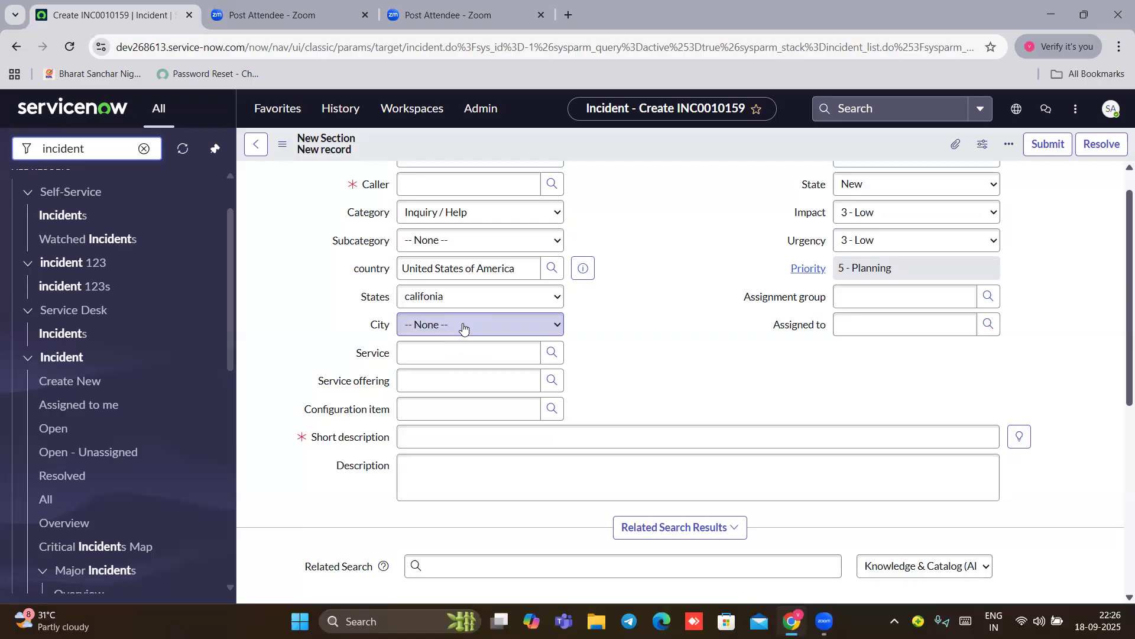
scroll(463, 327, "down", 1)
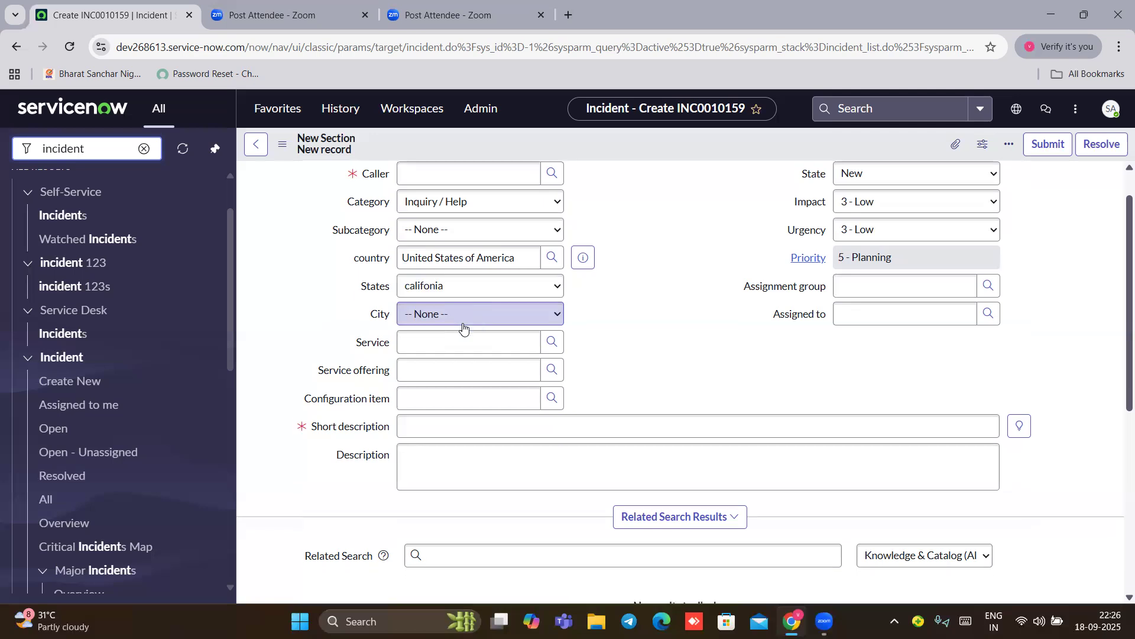
Step: Open the States field's dictionary entry and set its Type to List
right_click(368, 287)
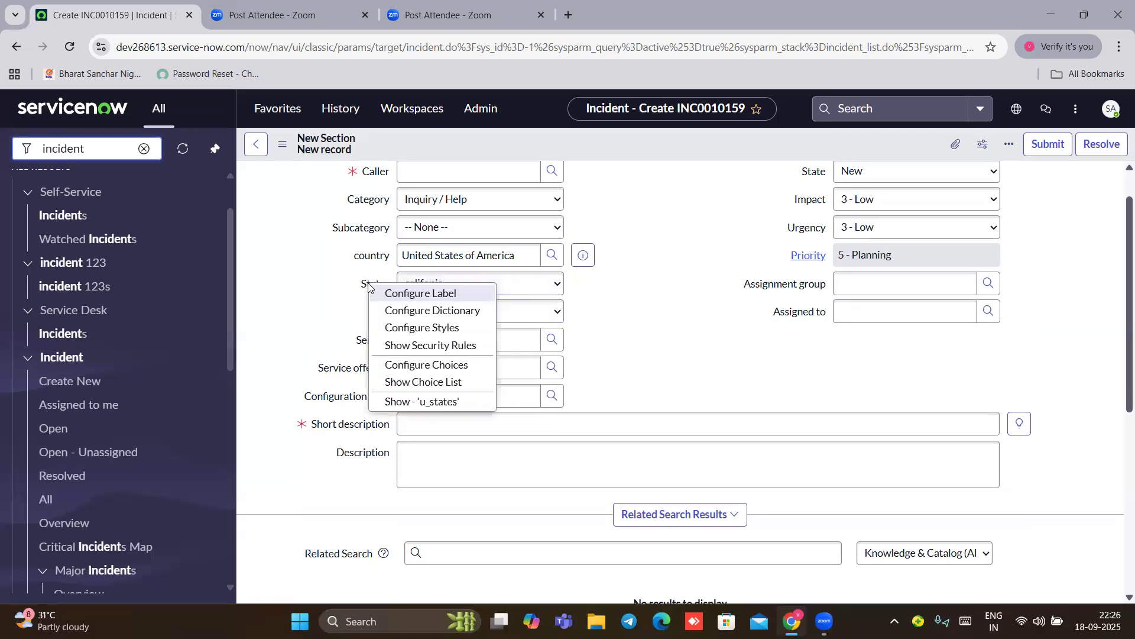
left_click(431, 311)
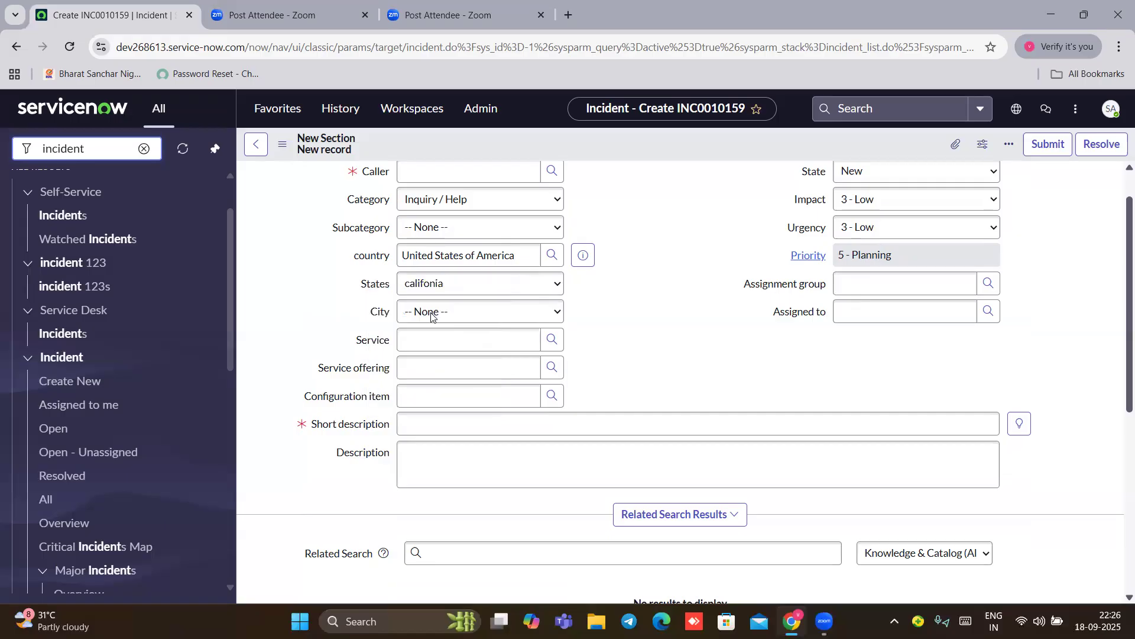
left_click(627, 133)
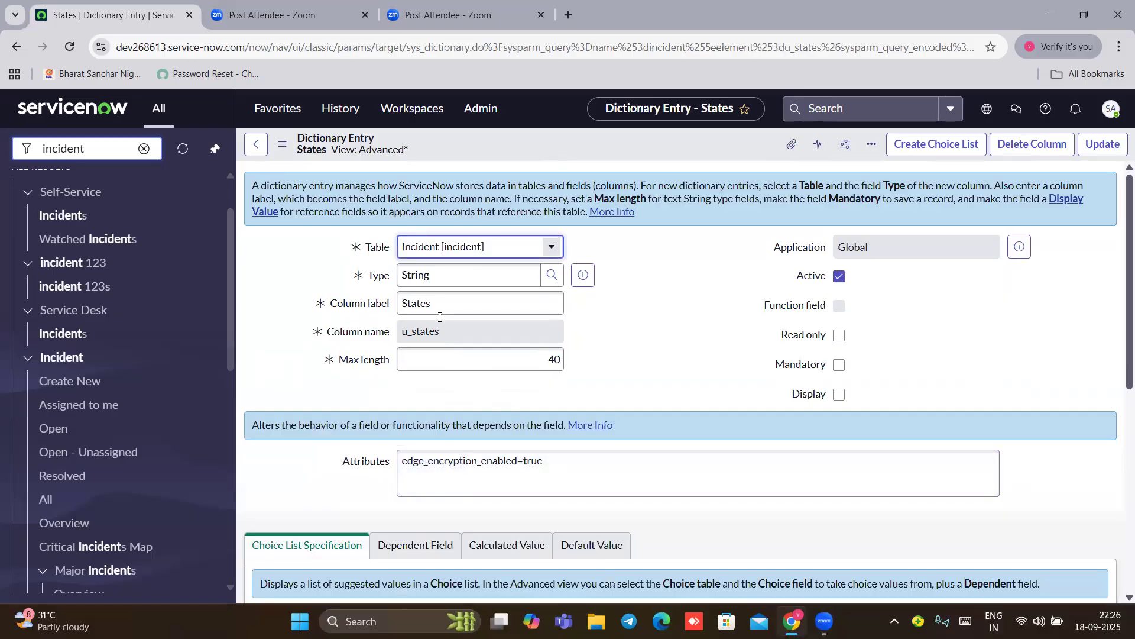
left_click(516, 275)
key("BackSpace")
key("BackSpace")
key("BackSpace")
key("BackSpace")
key("BackSpace")
key("BackSpace")
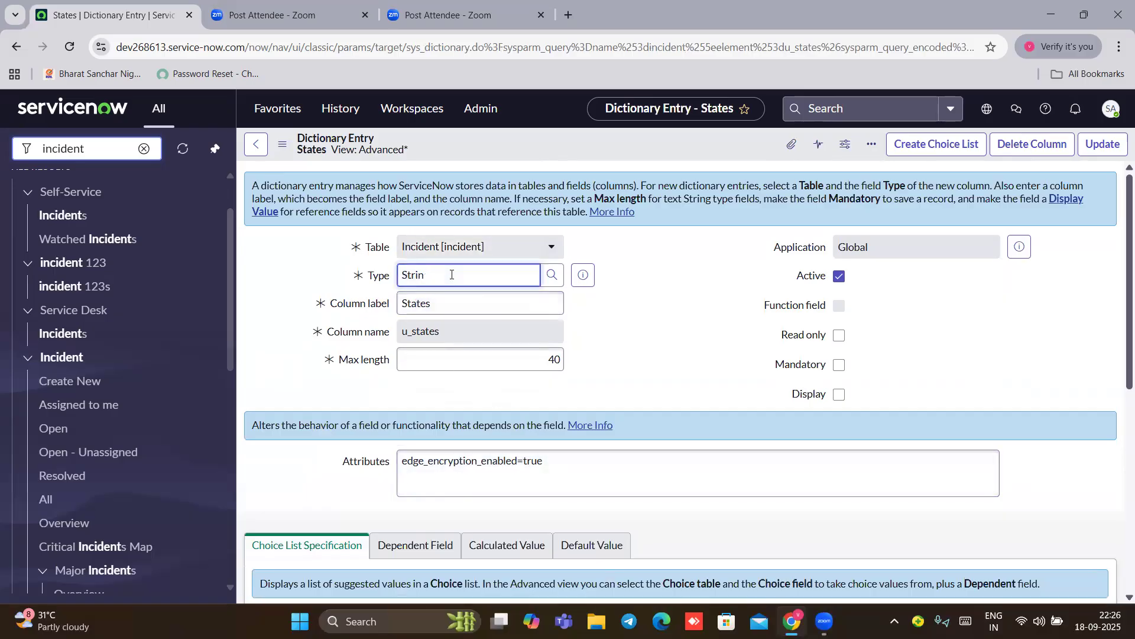
type("list")
left_click(488, 296)
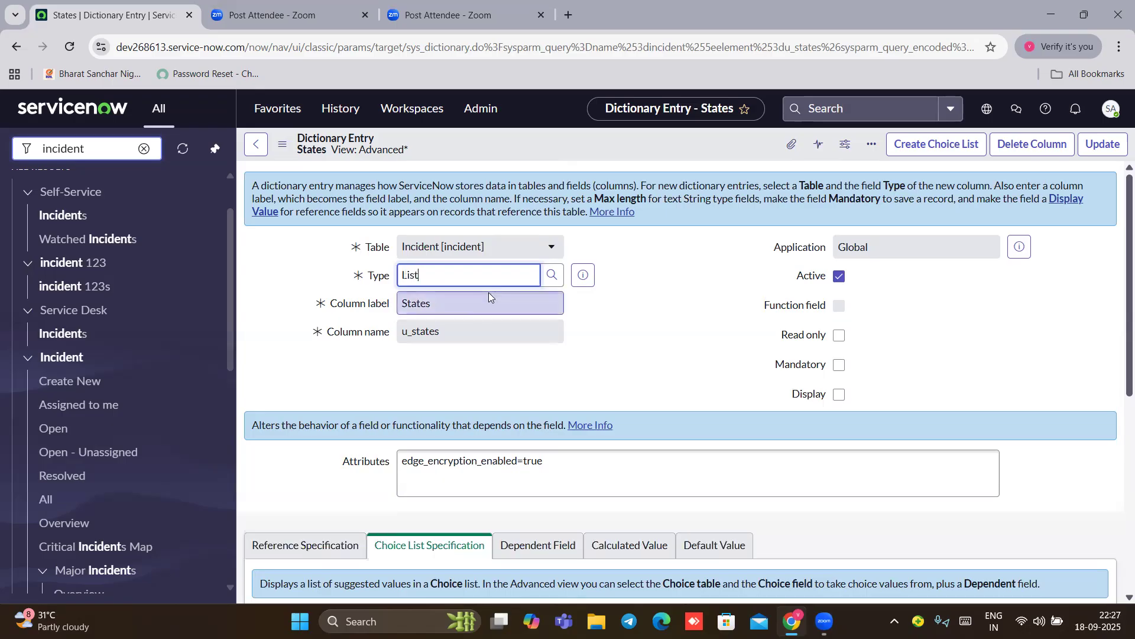
Step: Check the Reference Specification of the States dictionary entry, leave the Reference blank and update the entry
scroll(514, 501, "down", 5)
scroll(514, 502, "down", 1)
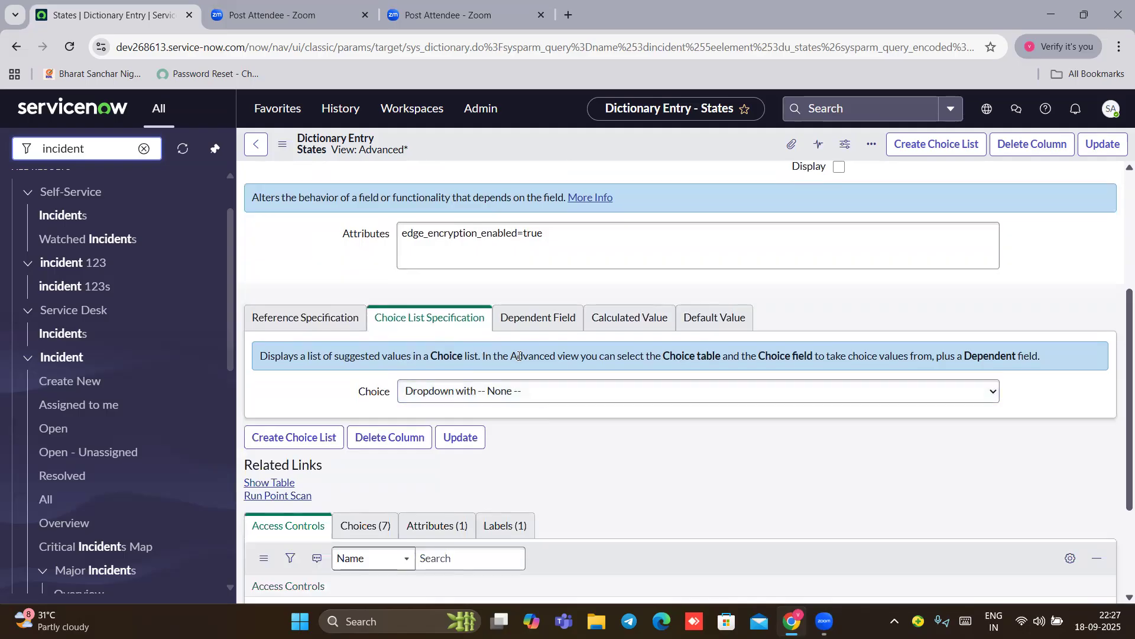
left_click(302, 323)
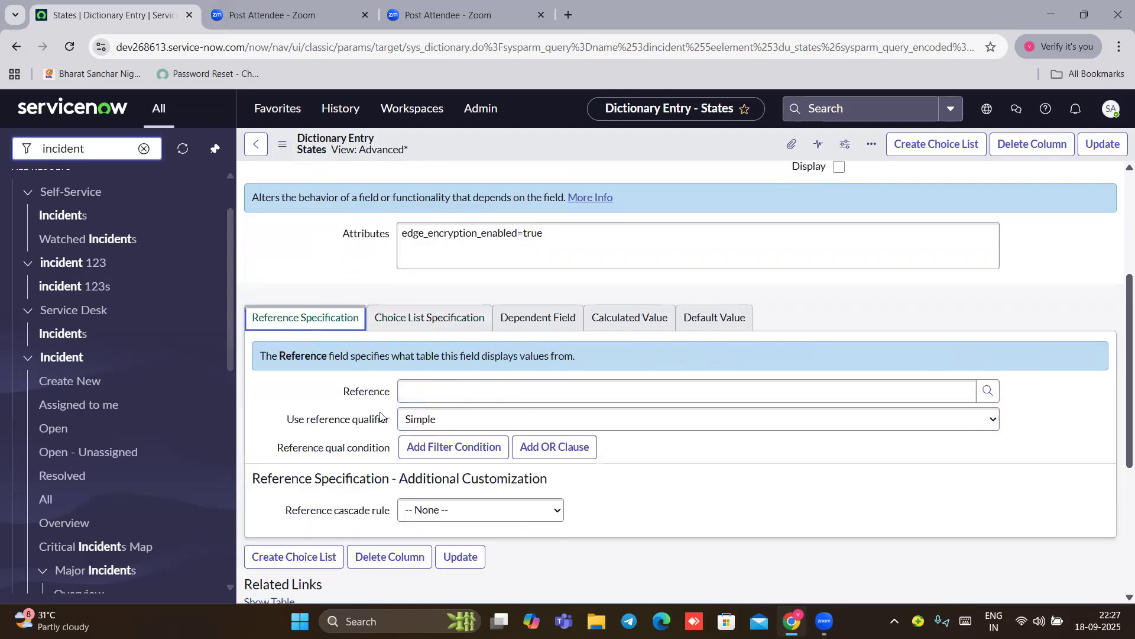
left_click(408, 400)
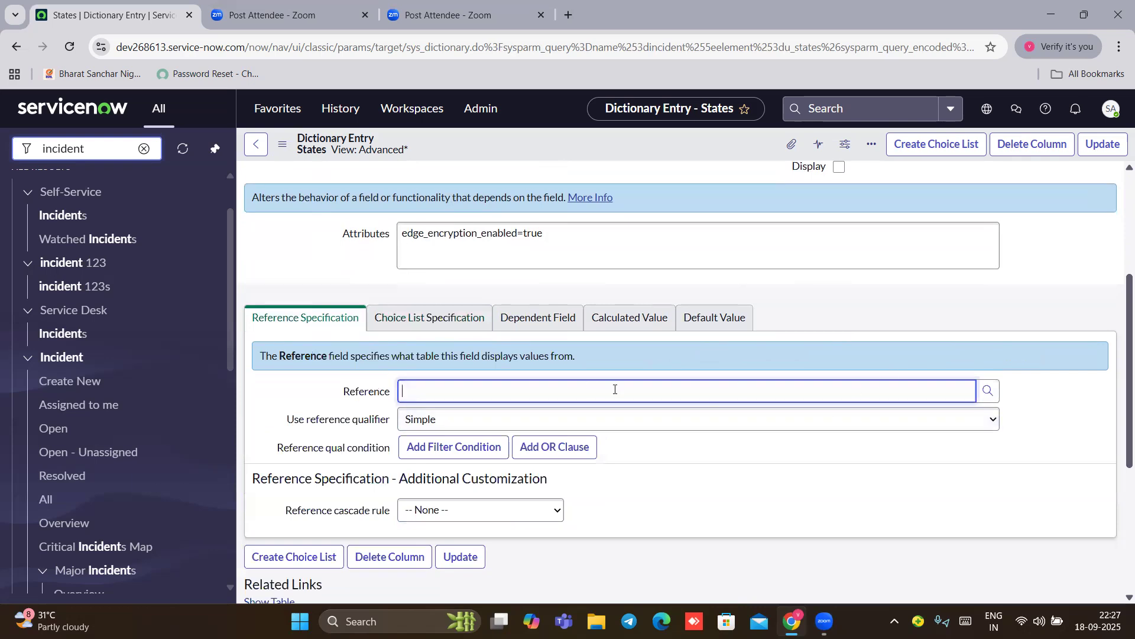
scroll(473, 402, "down", 3)
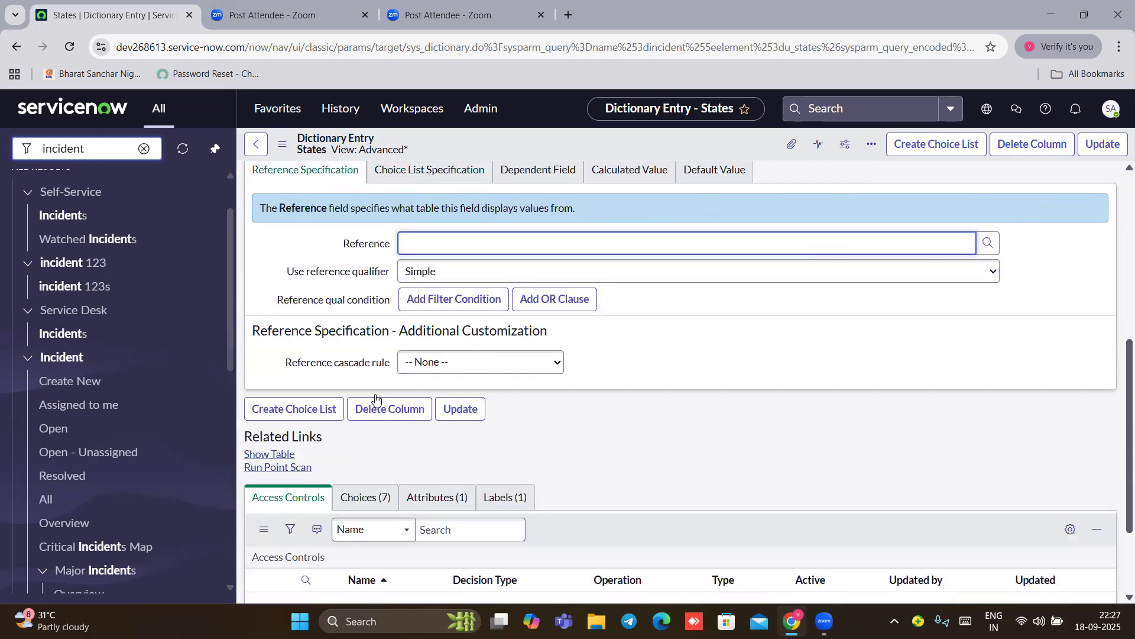
left_click(455, 419)
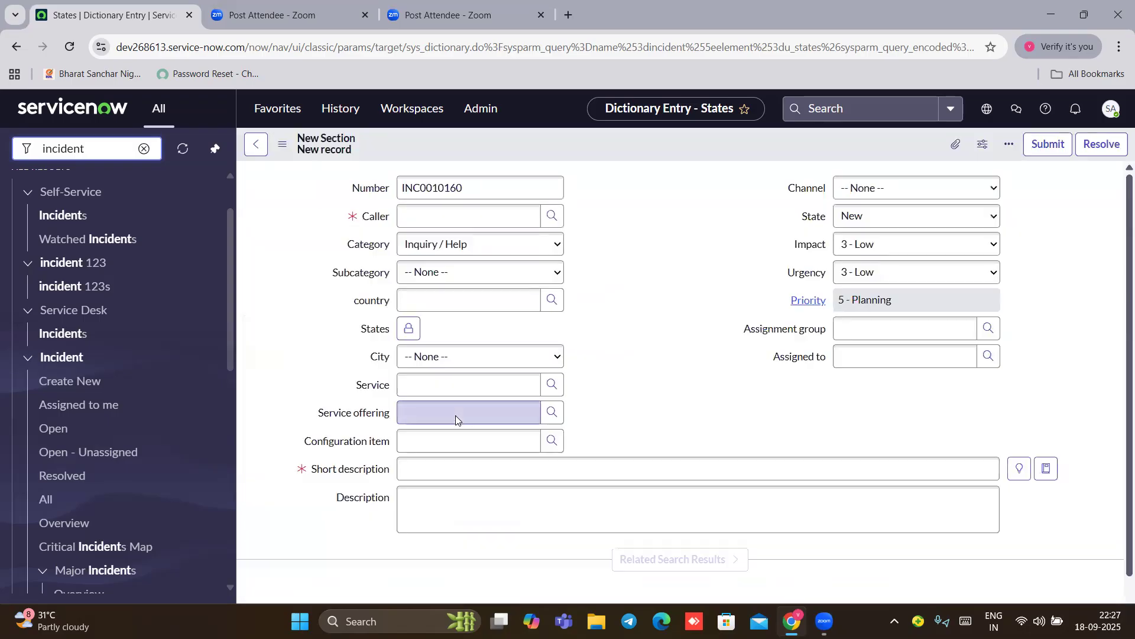
Step: Unlock the States list on the new incident form, add Andhra Pradesh, califonia and Telangana, and lock the list again
left_click(408, 329)
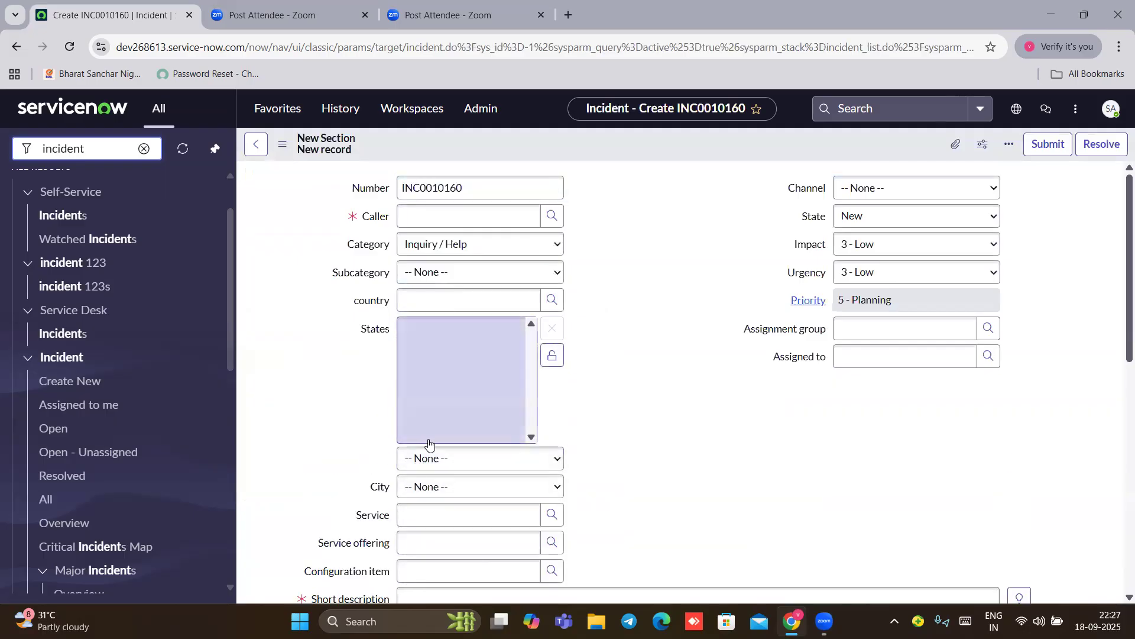
left_click(428, 466)
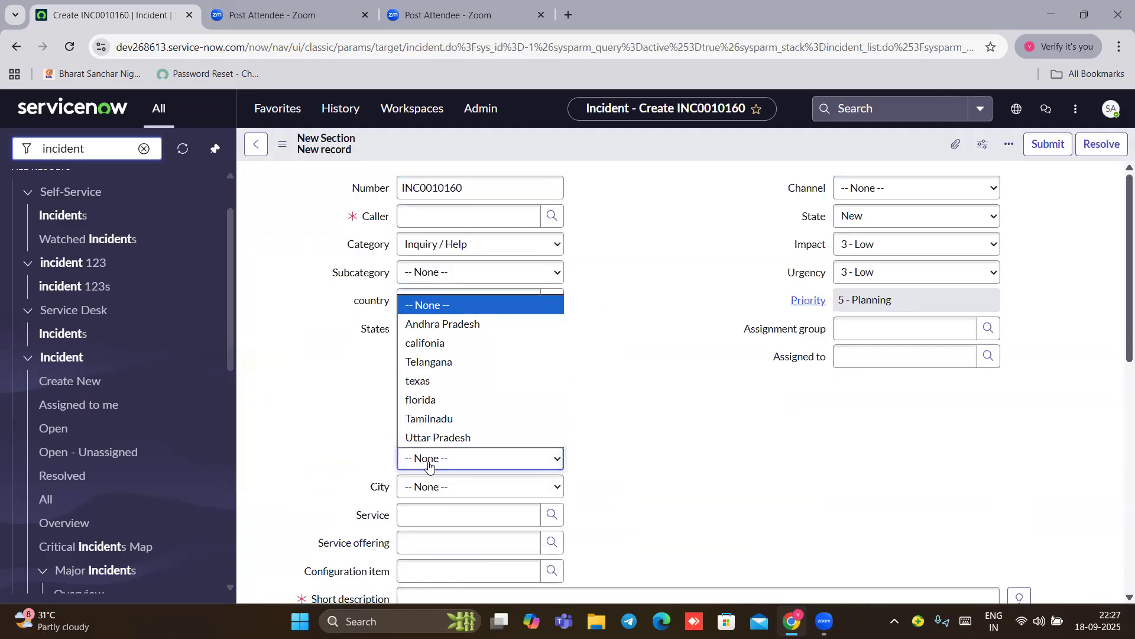
left_click(442, 324)
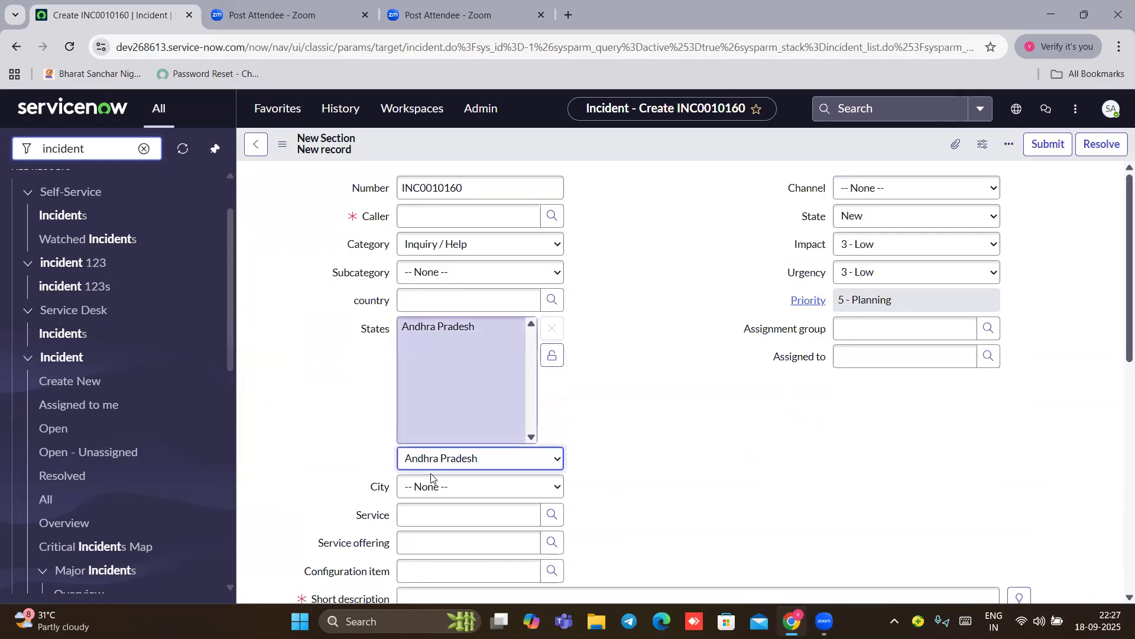
left_click(487, 461)
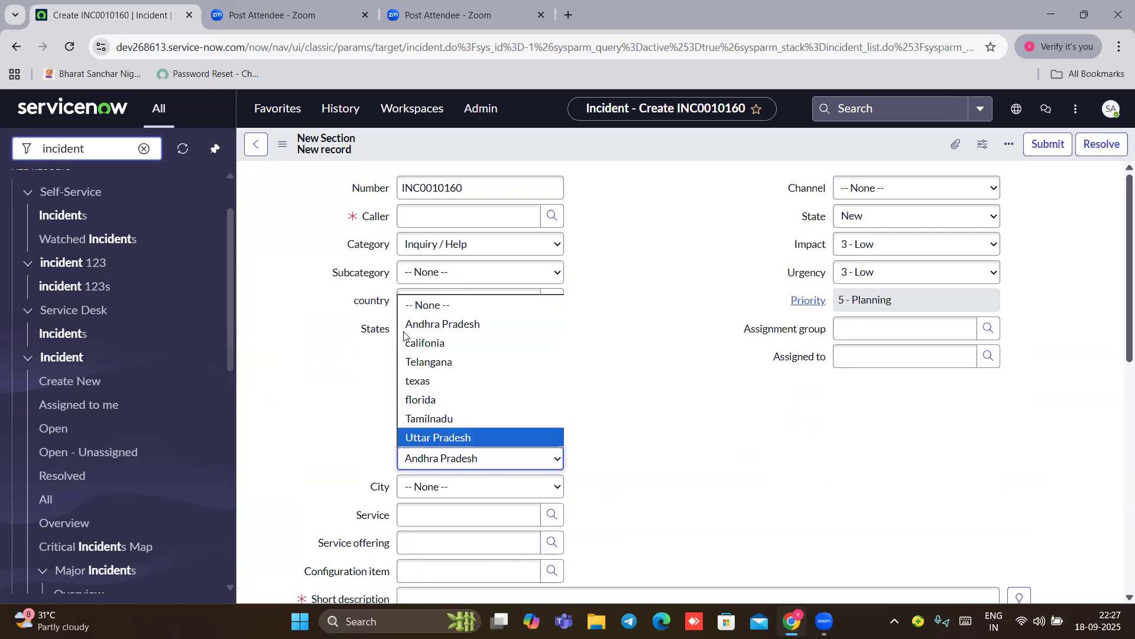
left_click(407, 343)
left_click(434, 467)
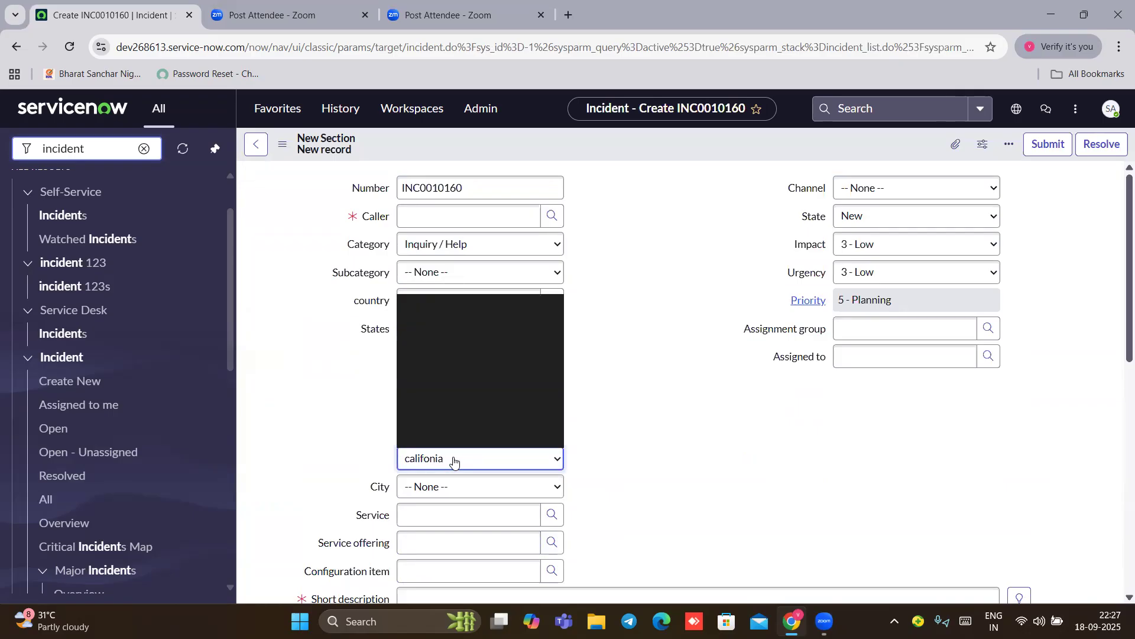
left_click(432, 362)
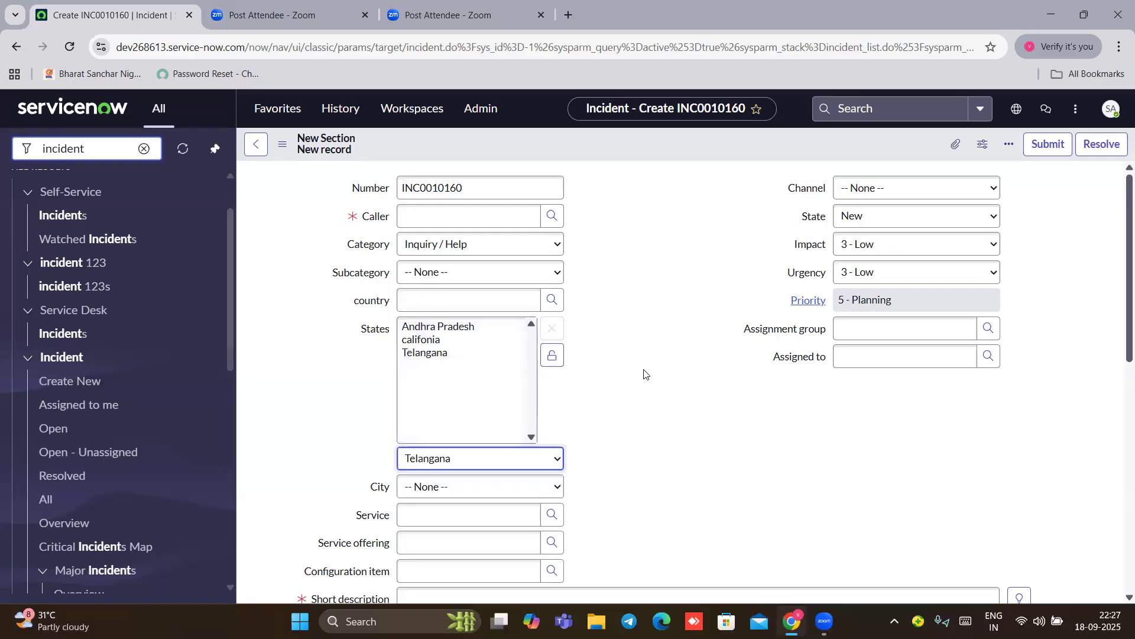
left_click(553, 356)
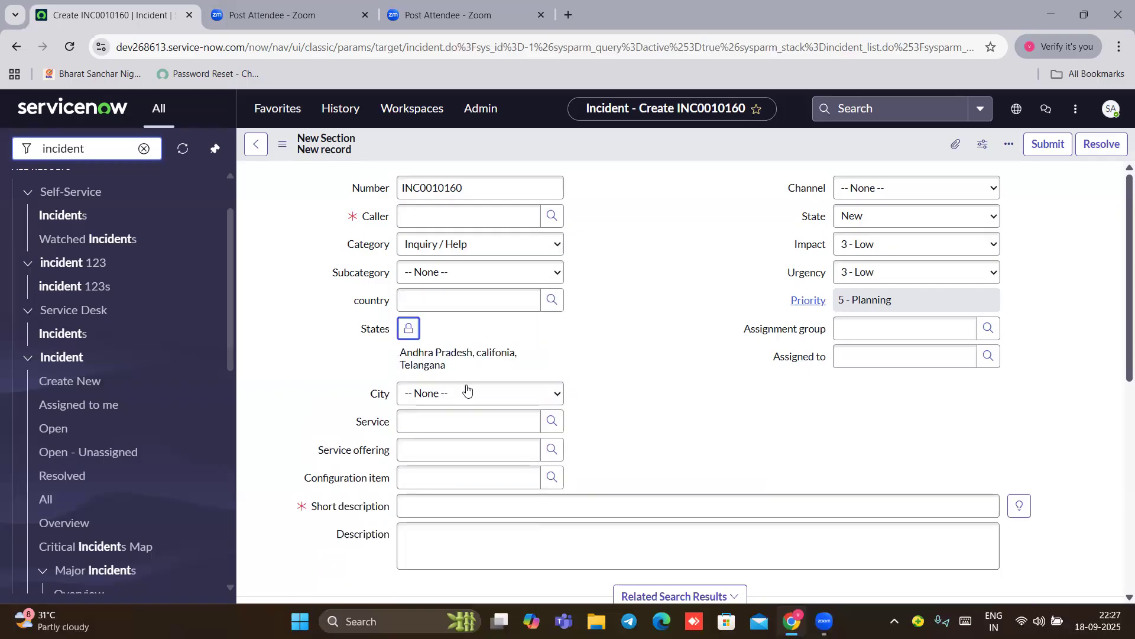
Step: Check the offered City options, view the City field's dictionary entry while abandoning the unsaved incident, and return to a new incident form
left_click(543, 402)
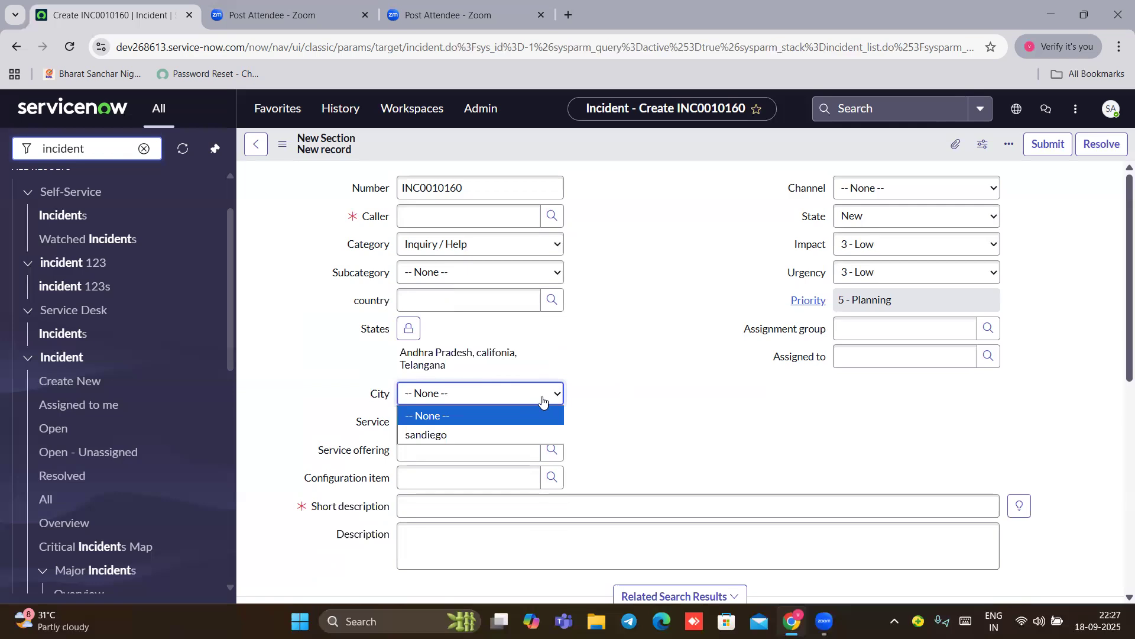
left_click(374, 395)
right_click(375, 394)
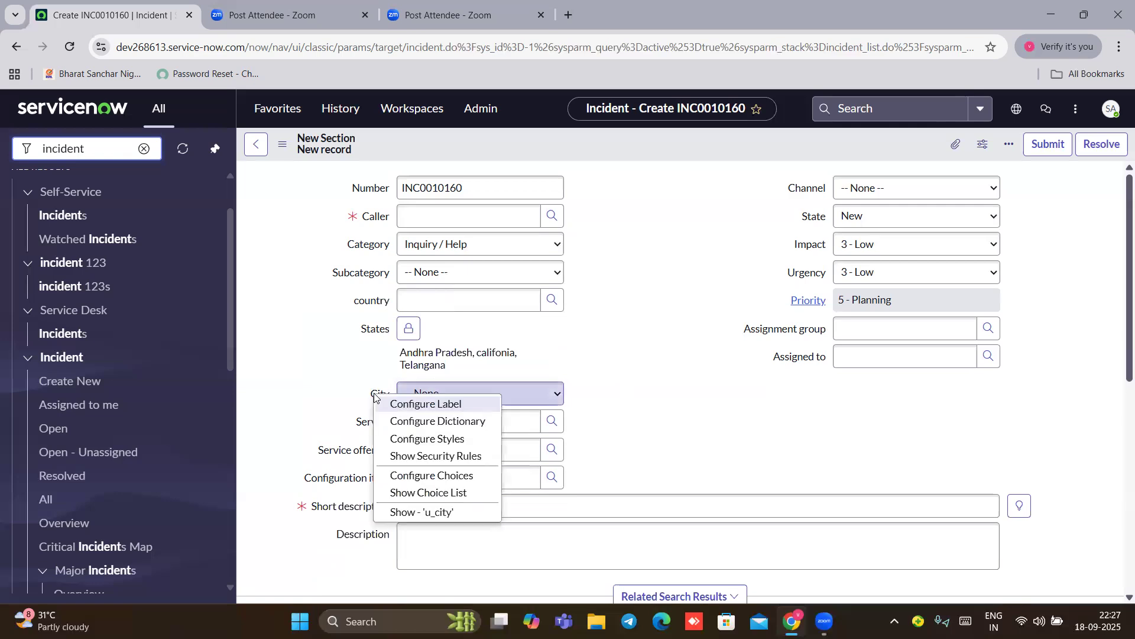
left_click(424, 420)
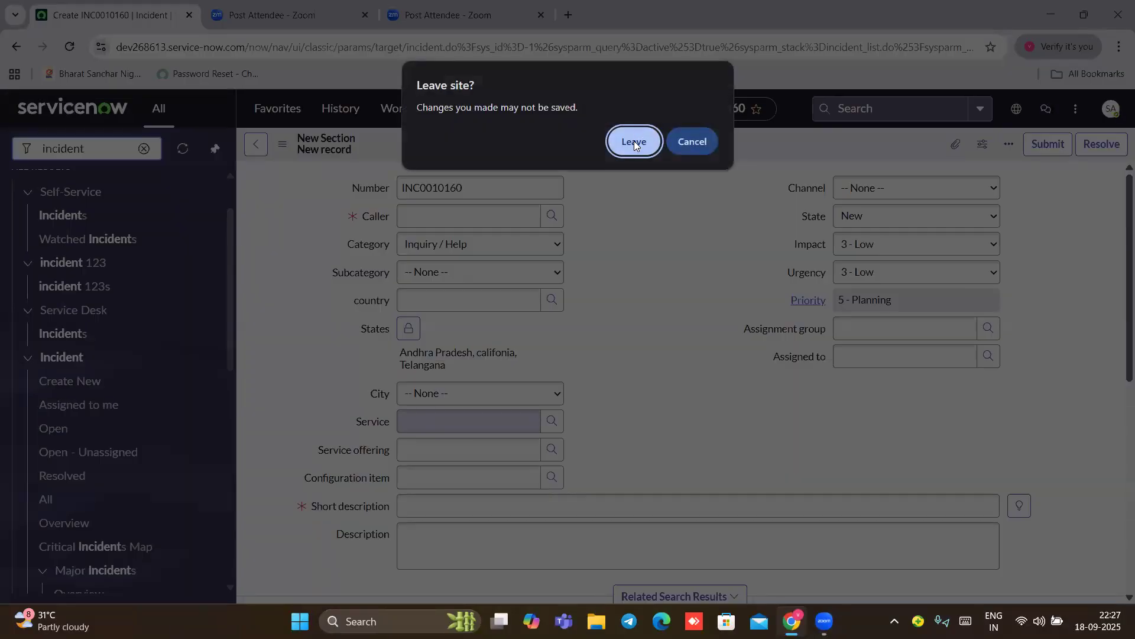
left_click(633, 142)
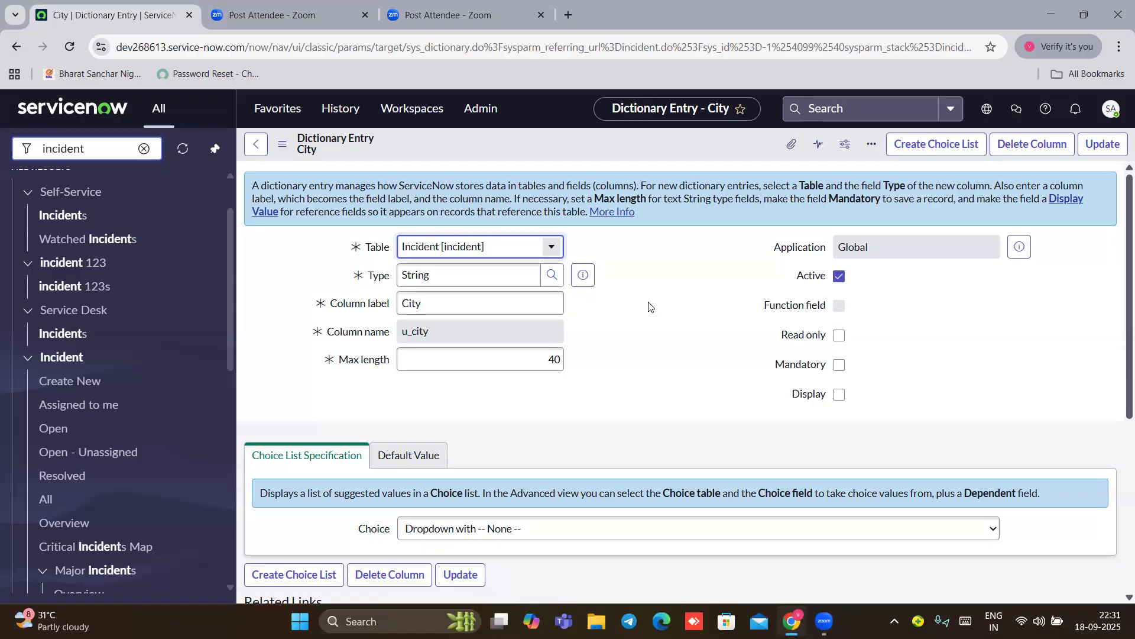
left_click(262, 155)
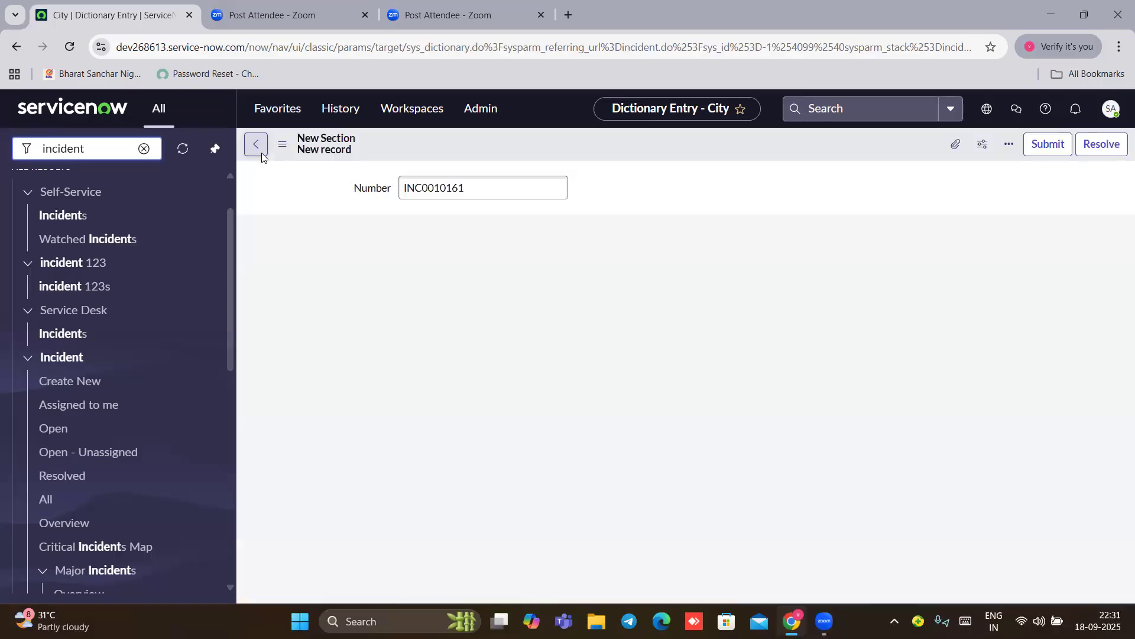